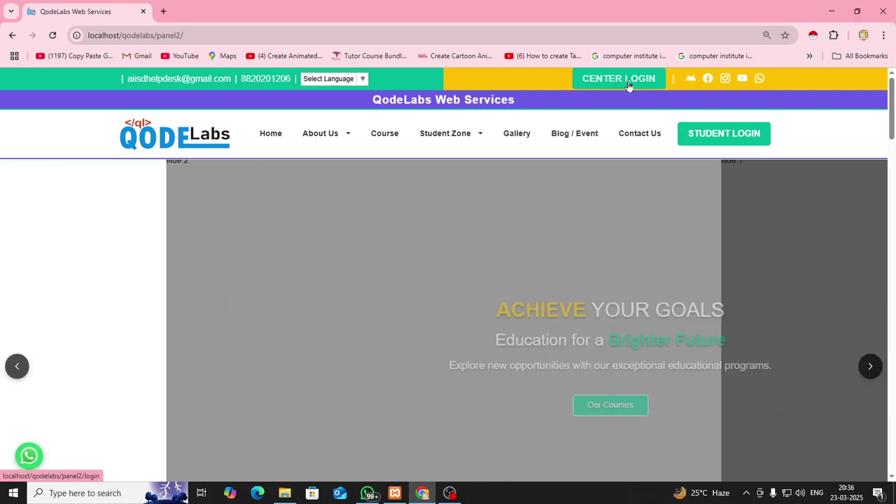
Log in at CENTER LOGIN with the saved email and the account password to reach the dashboard
{"action": "left_click", "coordinate": [628, 85]}
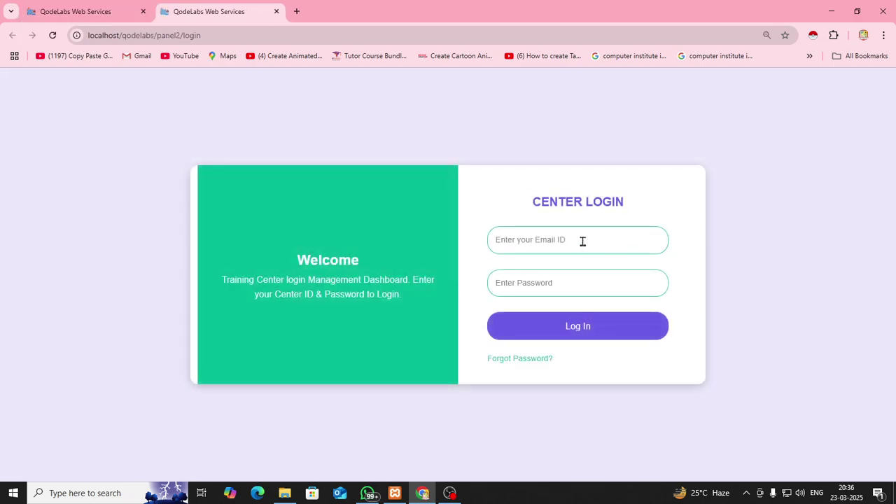
{"action": "left_click", "coordinate": [582, 242]}
{"action": "left_click", "coordinate": [592, 271]}
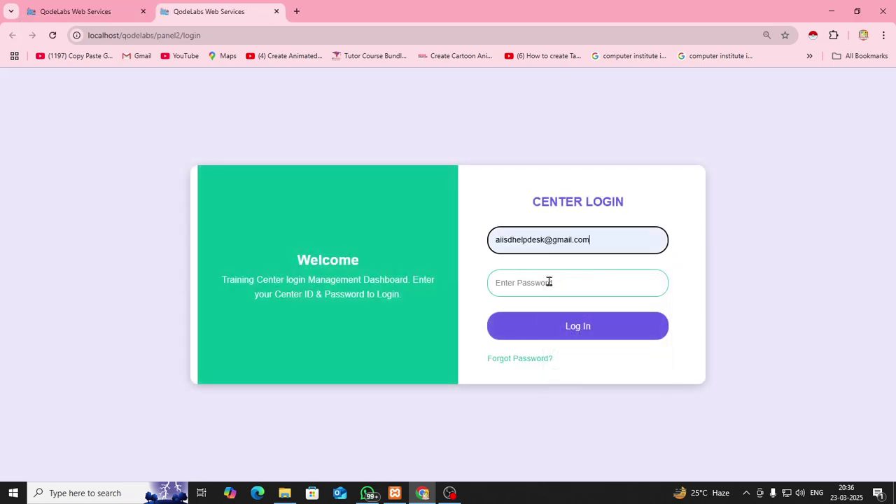
{"action": "left_click", "coordinate": [548, 282]}
{"action": "type", "text": "a"}
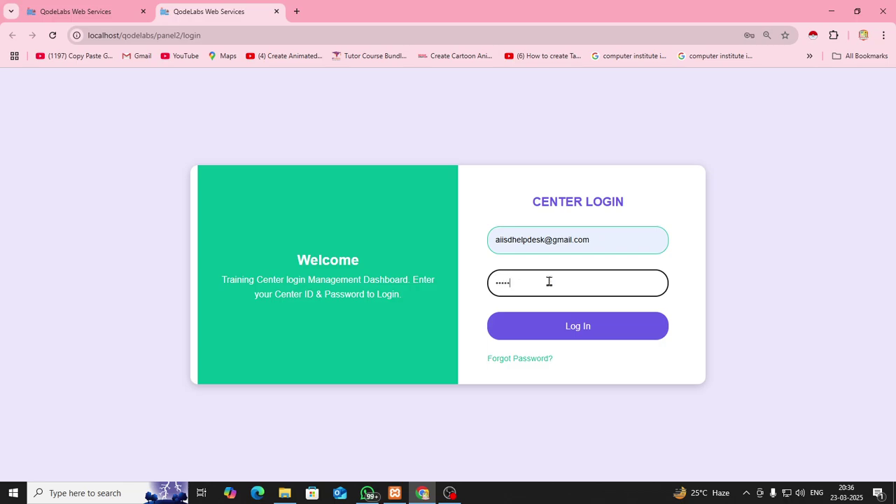
{"action": "left_click", "coordinate": [594, 333]}
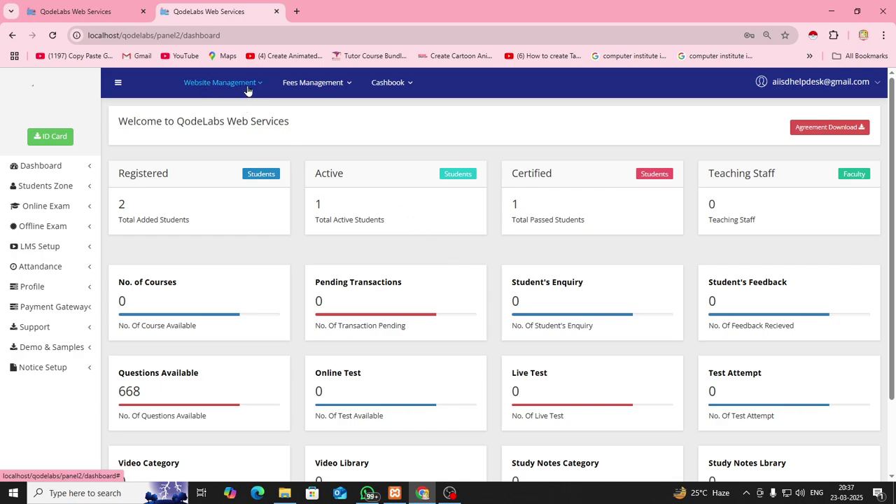
Open the Website Profile page and review the center details, bank info, map and logo
{"action": "left_click", "coordinate": [246, 85]}
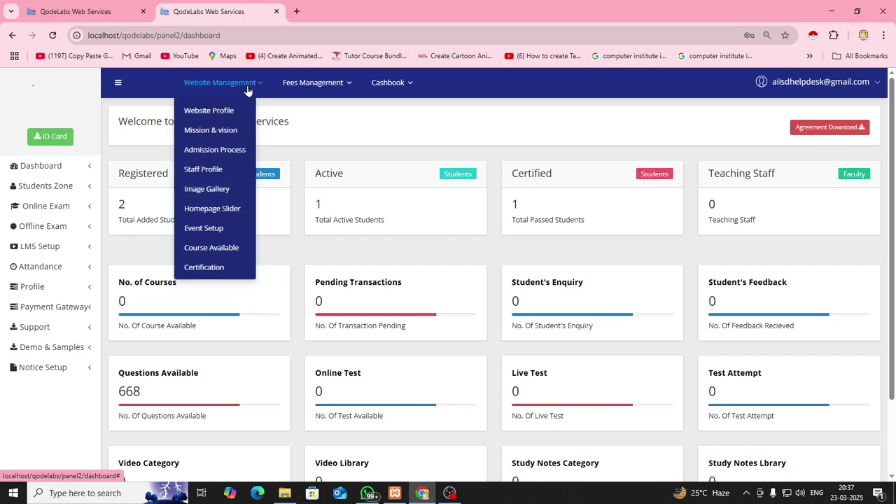
{"action": "left_click", "coordinate": [215, 117]}
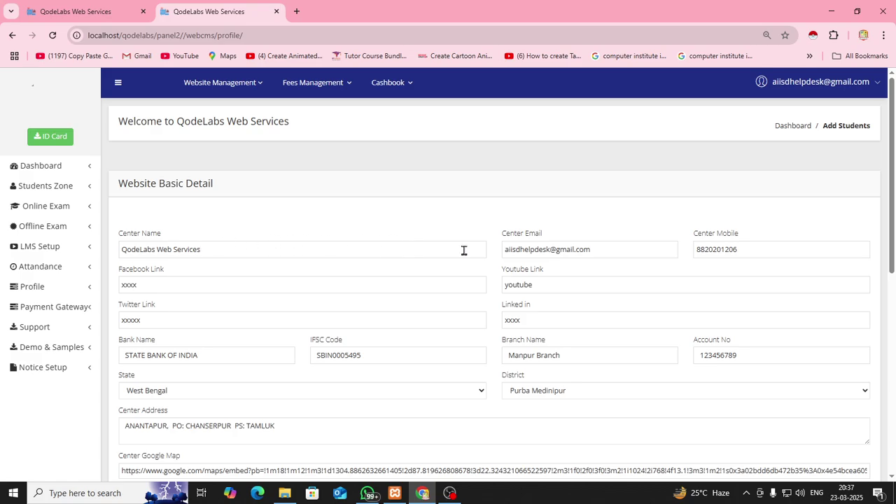
{"action": "scroll", "coordinate": [578, 406], "scroll_direction": "down", "scroll_amount": 4}
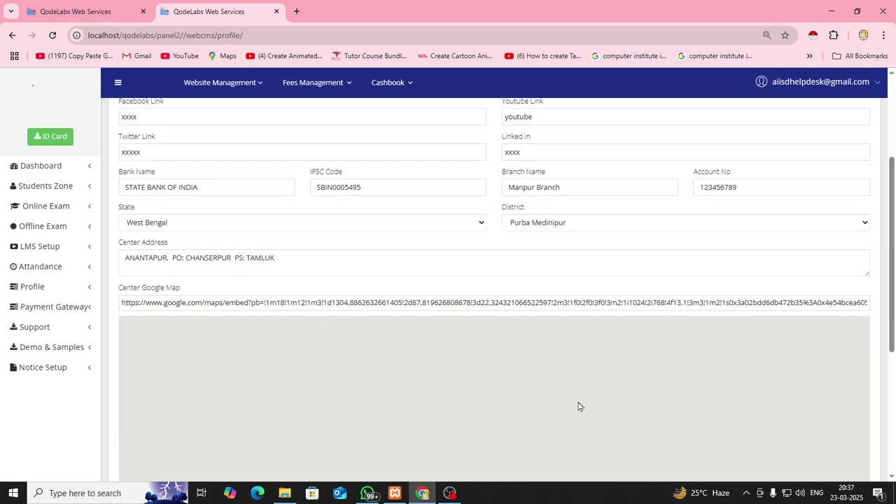
{"action": "scroll", "coordinate": [579, 406], "scroll_direction": "down", "scroll_amount": 2}
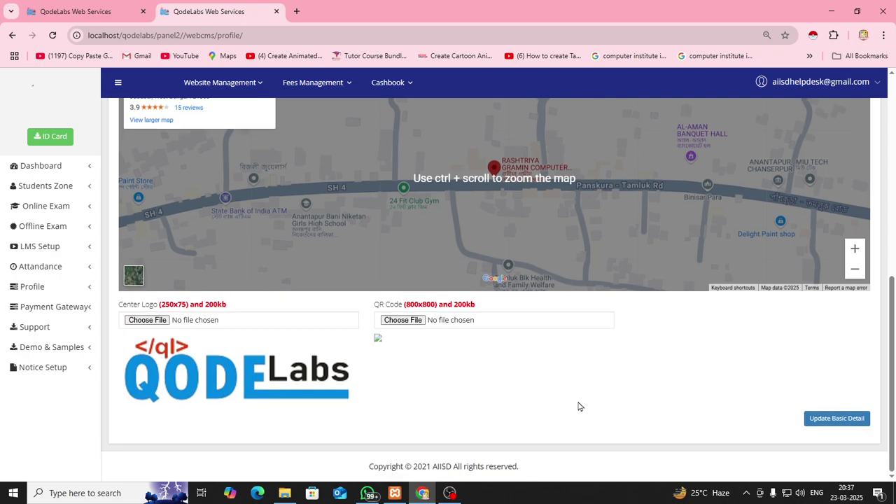
{"action": "scroll", "coordinate": [578, 406], "scroll_direction": "up", "scroll_amount": 2}
{"action": "scroll", "coordinate": [579, 406], "scroll_direction": "down", "scroll_amount": 1}
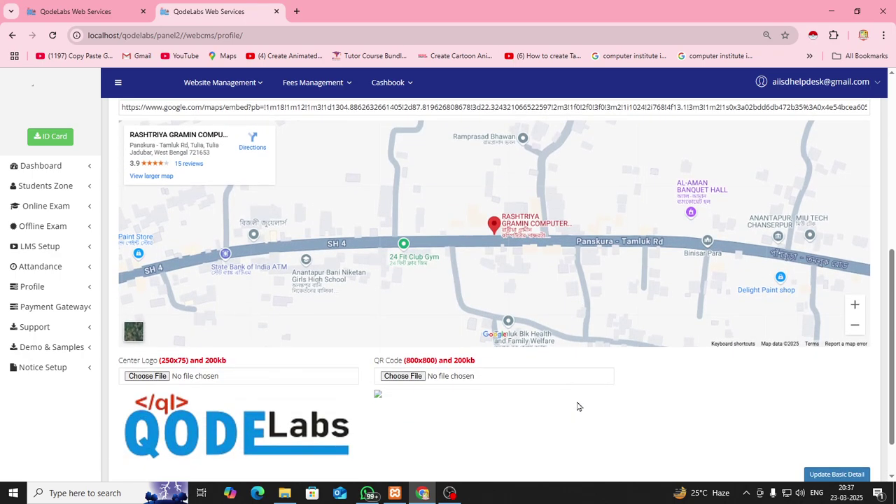
{"action": "left_click", "coordinate": [234, 82]}
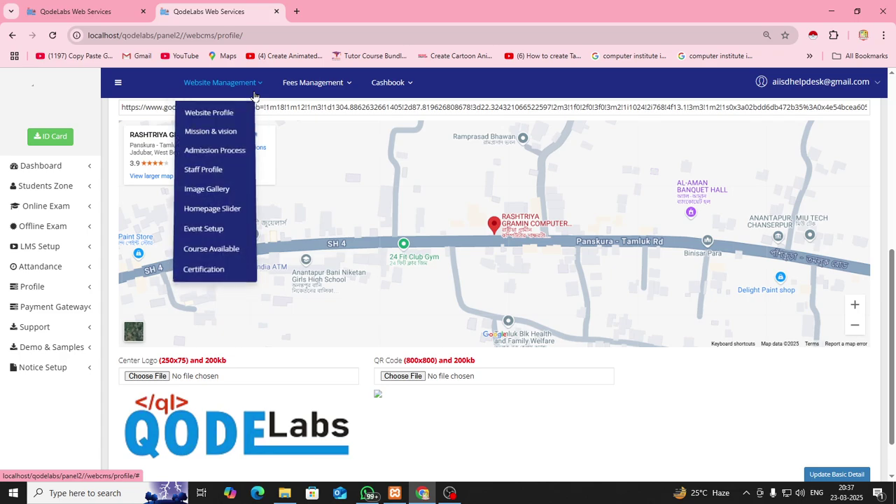
Open the Mission & Vision editor, then check the Vision text on the public homepage
{"action": "left_click", "coordinate": [229, 132]}
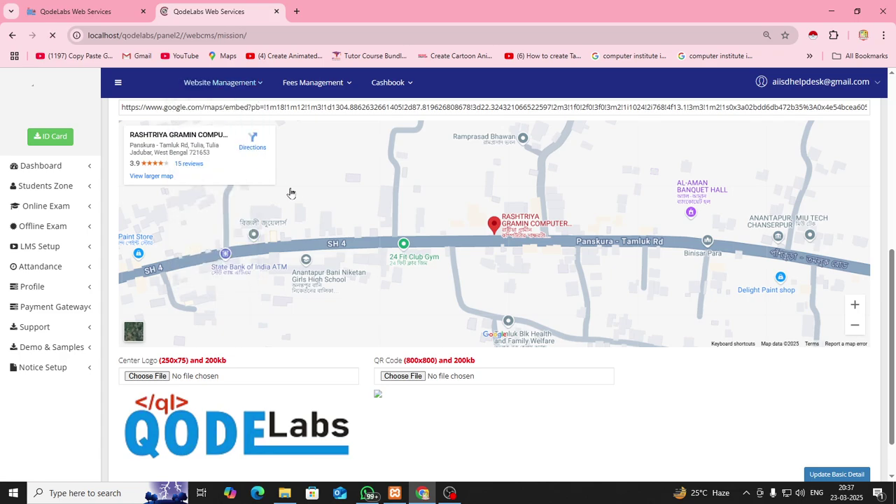
{"action": "scroll", "coordinate": [299, 199], "scroll_direction": "down", "scroll_amount": 1}
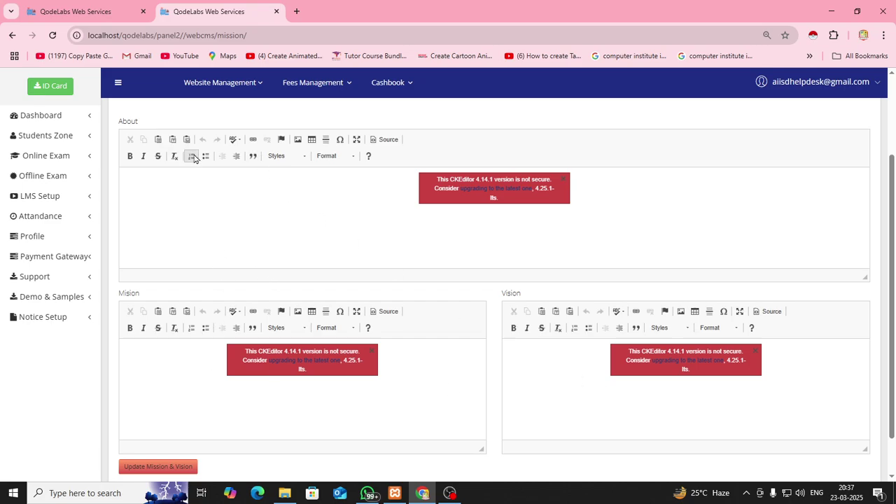
{"action": "left_click", "coordinate": [105, 19]}
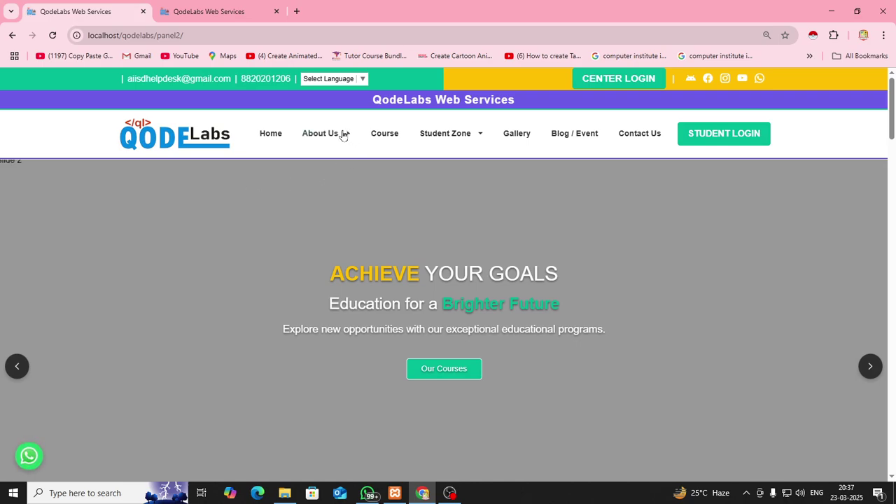
{"action": "scroll", "coordinate": [284, 249], "scroll_direction": "down", "scroll_amount": 6}
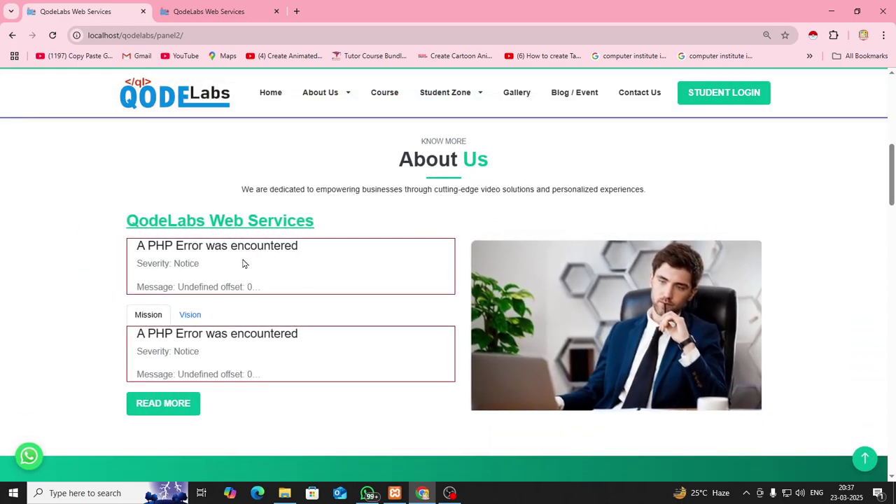
{"action": "left_click", "coordinate": [189, 316]}
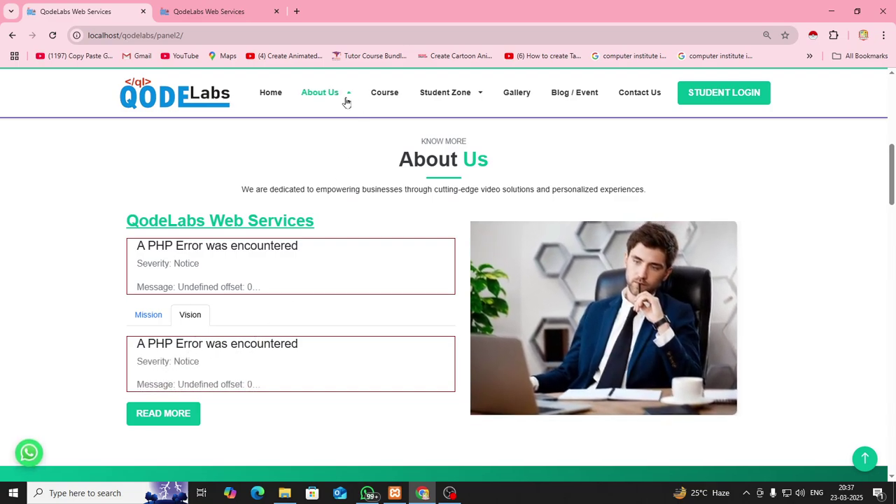
Confirm the public About Us page shows mission and vision PHP errors, then return to the editor
{"action": "mouse_move", "coordinate": [345, 102]}
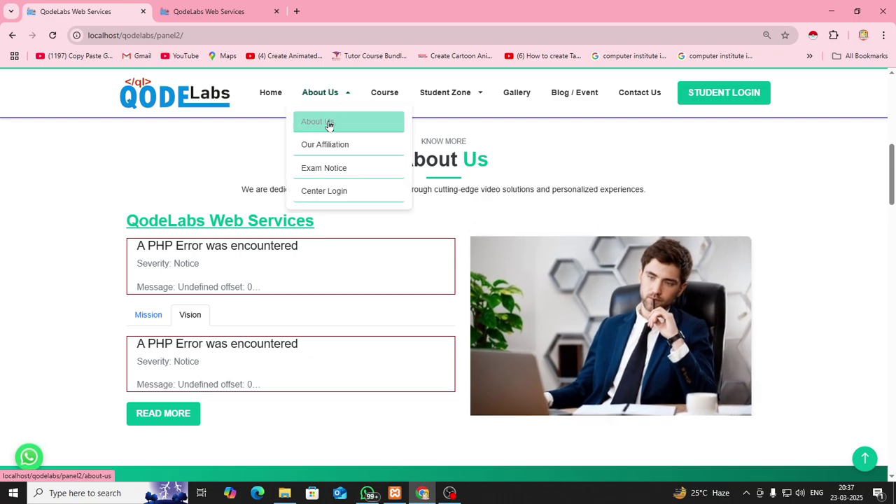
{"action": "left_click", "coordinate": [330, 125]}
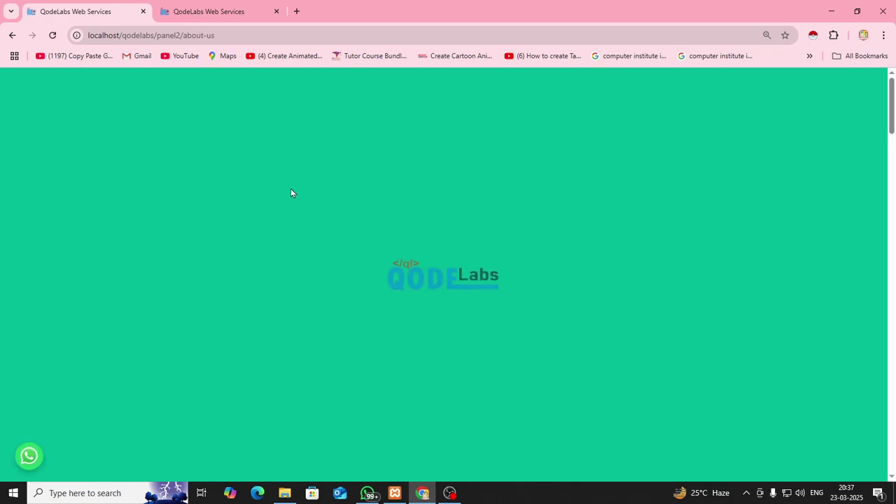
{"action": "scroll", "coordinate": [284, 211], "scroll_direction": "down", "scroll_amount": 5}
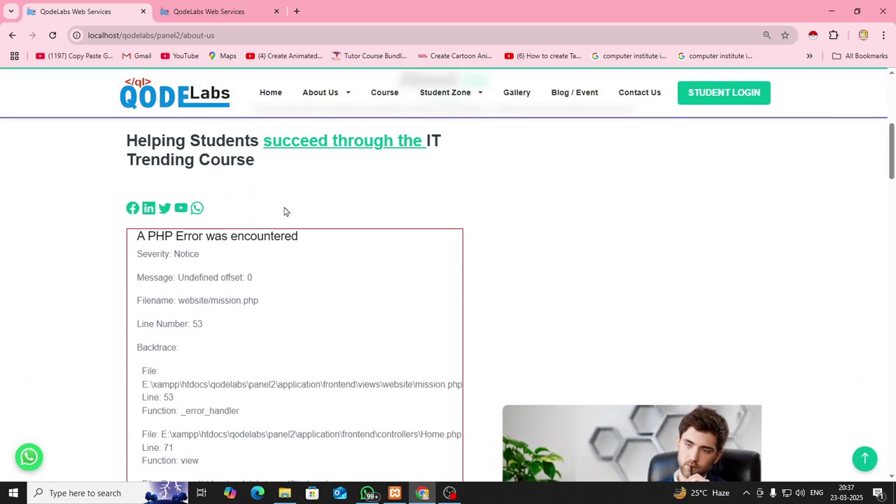
{"action": "scroll", "coordinate": [284, 212], "scroll_direction": "up", "scroll_amount": 5}
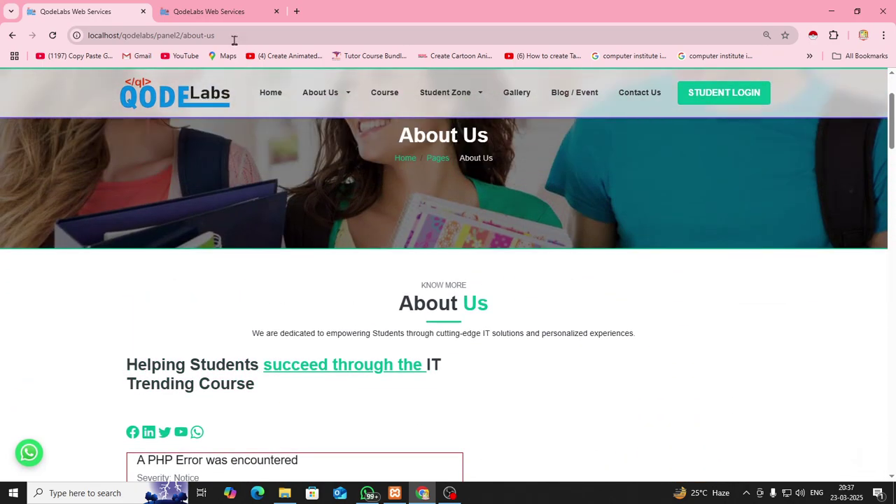
{"action": "left_click", "coordinate": [236, 12]}
Set About to 'hlo Training Institute', copy 'my Mission will be updated here' into Vision, and save
{"action": "left_click", "coordinate": [223, 182]}
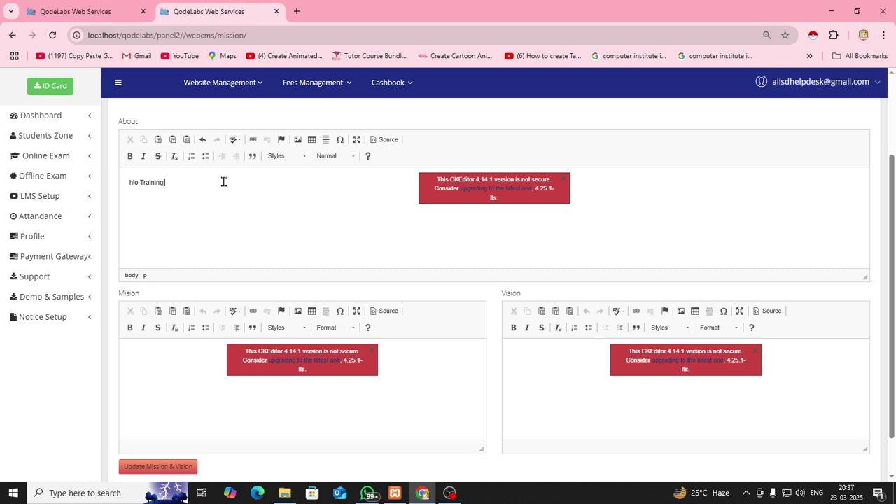
{"action": "type", "text": "hlo Training Institute"}
{"action": "key", "text": "Tab"}
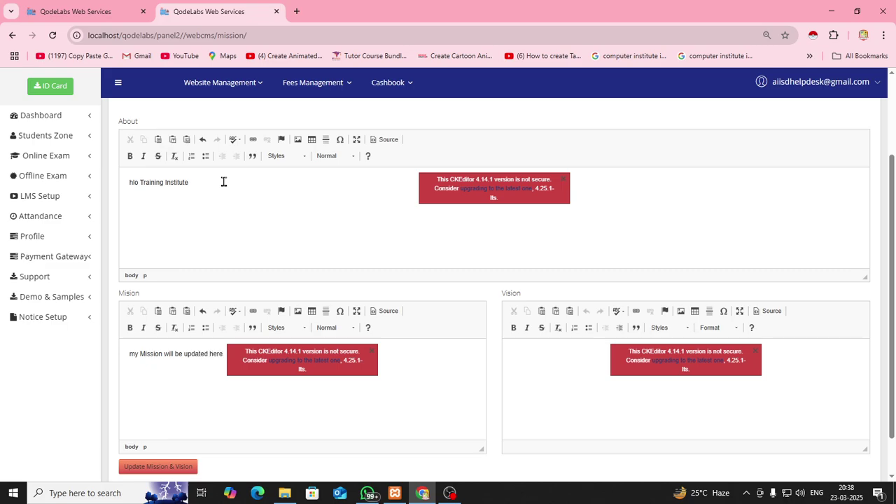
{"action": "key", "text": "ctrl+a"}
{"action": "key", "text": "ctrl+c"}
{"action": "key", "text": "Tab"}
{"action": "key", "text": "ctrl+v"}
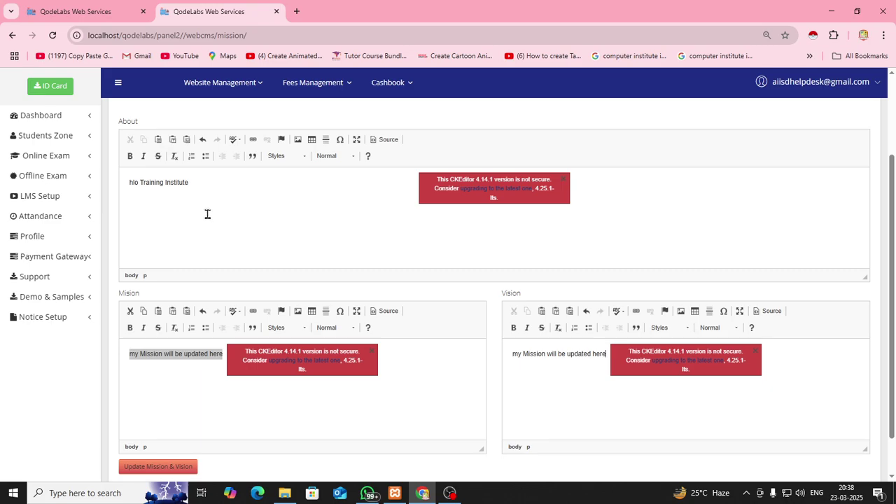
{"action": "scroll", "coordinate": [394, 358], "scroll_direction": "down", "scroll_amount": 1}
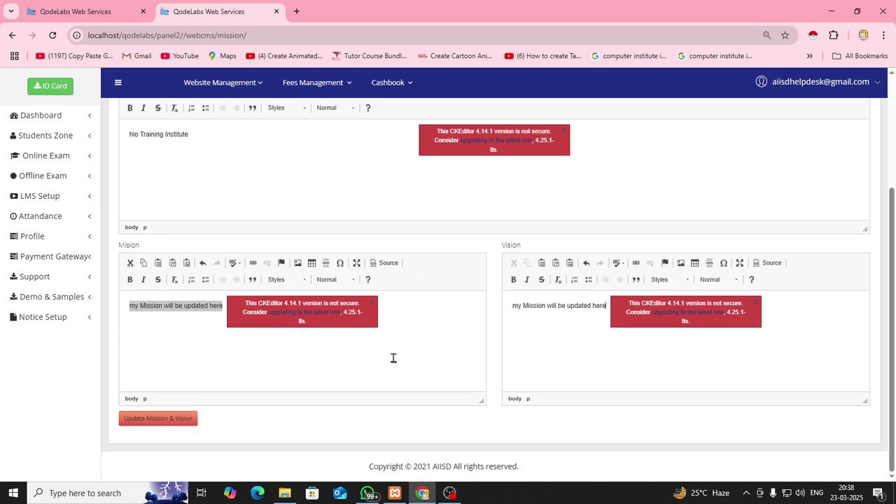
{"action": "left_click", "coordinate": [161, 423]}
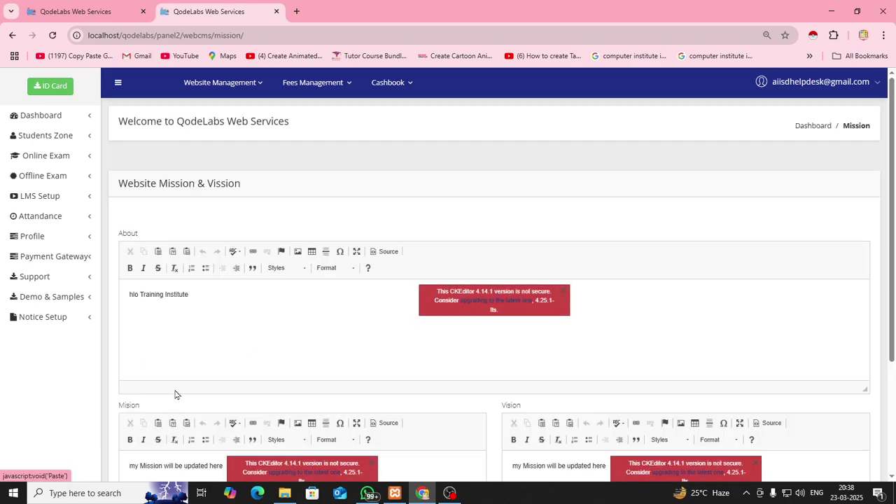
Reload the public About Us page and review its updated mission and vision text
{"action": "left_click", "coordinate": [98, 14]}
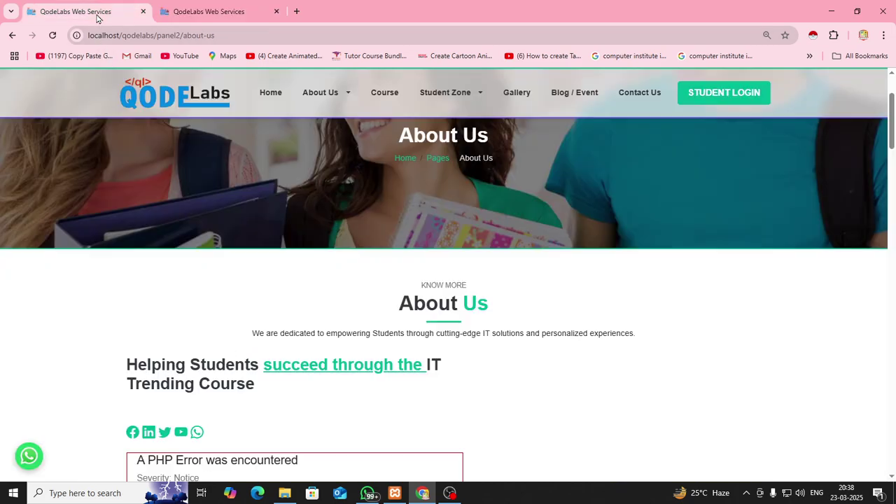
{"action": "scroll", "coordinate": [393, 372], "scroll_direction": "down", "scroll_amount": 1}
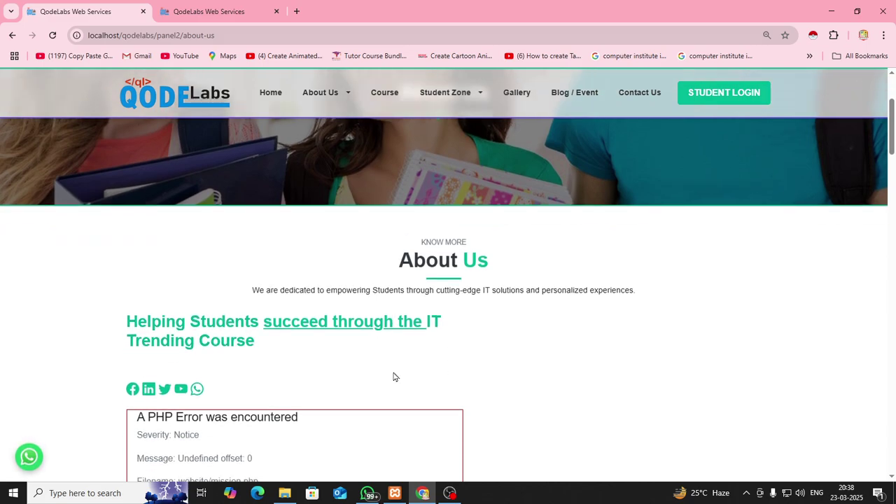
{"action": "mouse_move", "coordinate": [335, 102]}
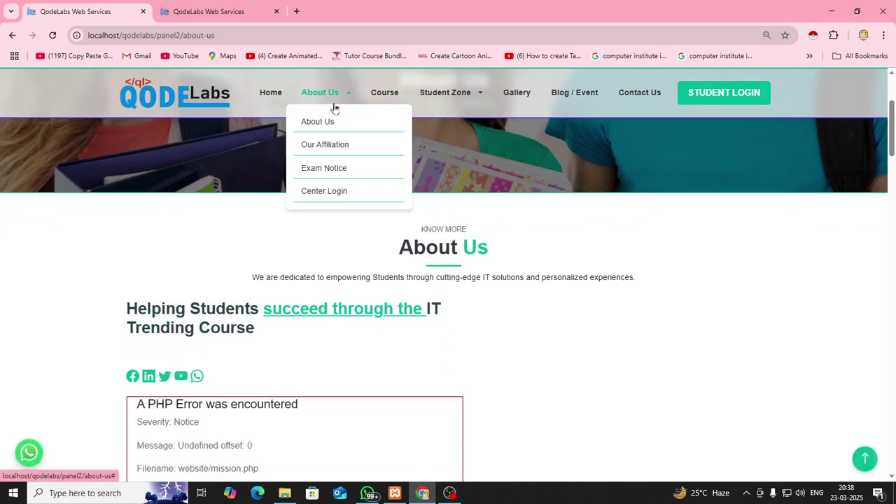
{"action": "left_click", "coordinate": [326, 121]}
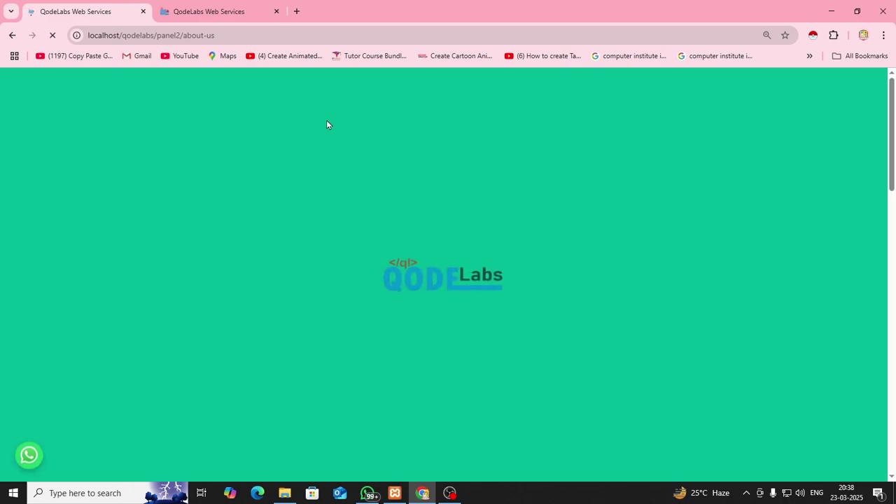
{"action": "scroll", "coordinate": [316, 375], "scroll_direction": "down", "scroll_amount": 1}
{"action": "scroll", "coordinate": [315, 374], "scroll_direction": "down", "scroll_amount": 3}
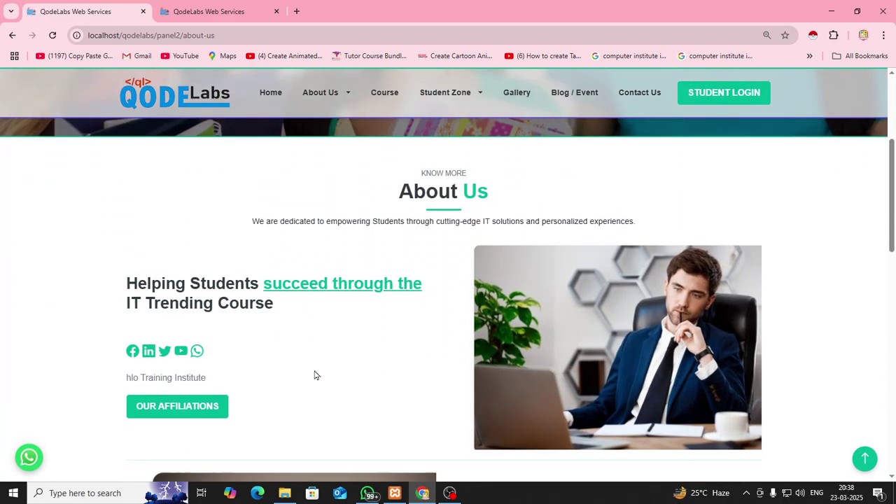
{"action": "left_click_drag", "start_coordinate": [126, 378], "coordinate": [250, 394]}
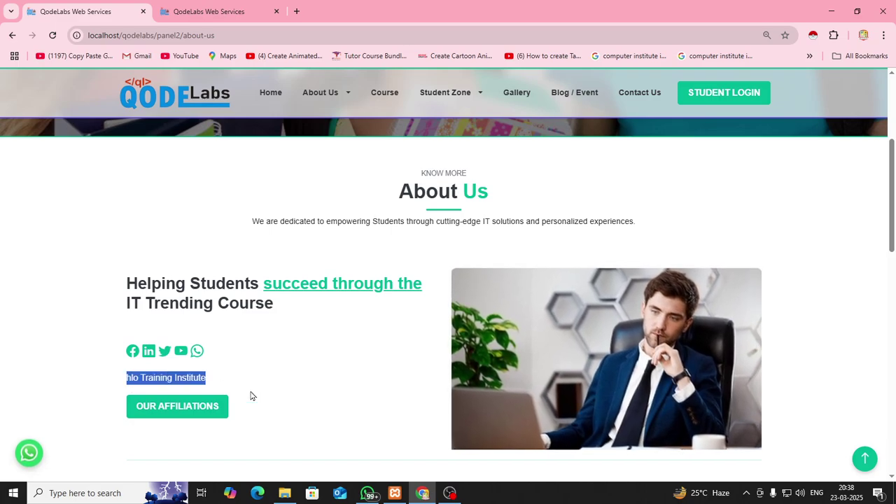
{"action": "scroll", "coordinate": [250, 394], "scroll_direction": "down", "scroll_amount": 4}
{"action": "left_click_drag", "start_coordinate": [454, 289], "coordinate": [574, 300]}
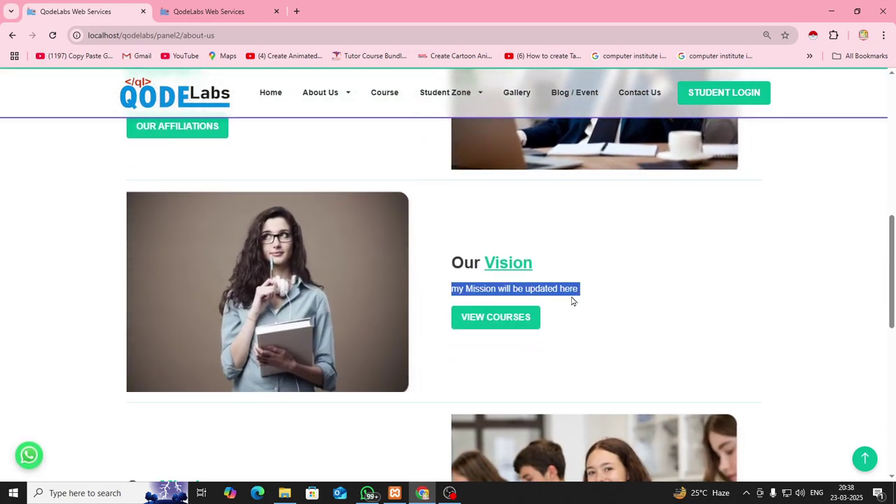
{"action": "scroll", "coordinate": [502, 387], "scroll_direction": "down", "scroll_amount": 4}
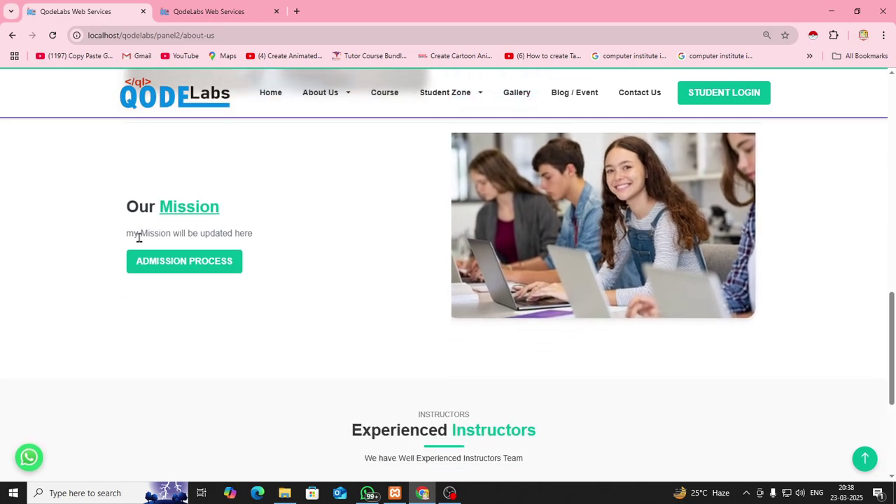
{"action": "left_click_drag", "start_coordinate": [127, 233], "coordinate": [262, 230]}
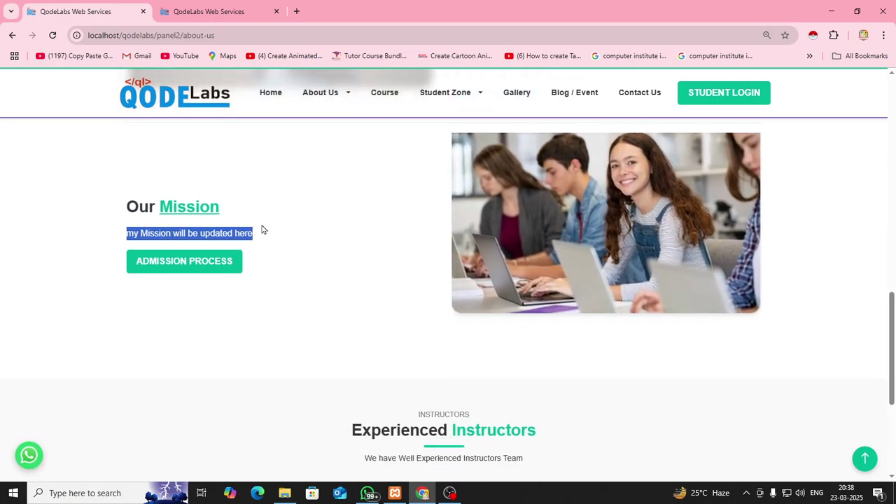
Confirm the homepage Mission and Vision tabs show the new text, then return to the admin tab
{"action": "left_click", "coordinate": [277, 94]}
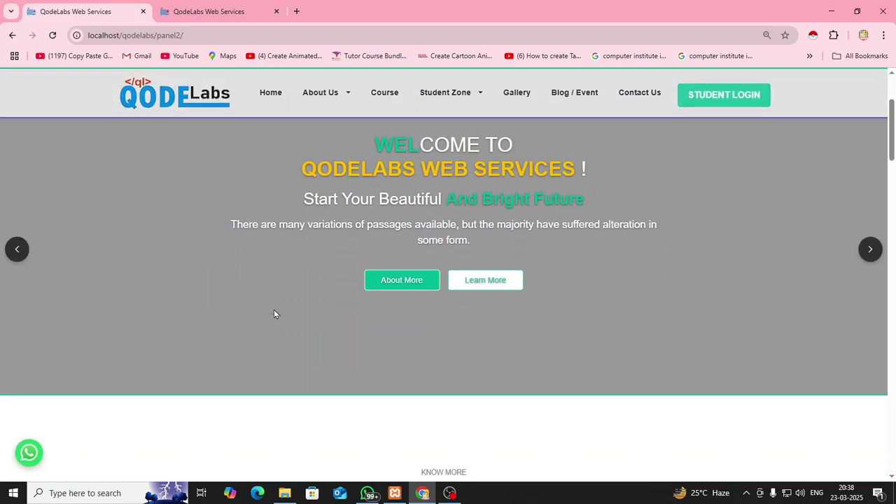
{"action": "scroll", "coordinate": [274, 315], "scroll_direction": "down", "scroll_amount": 5}
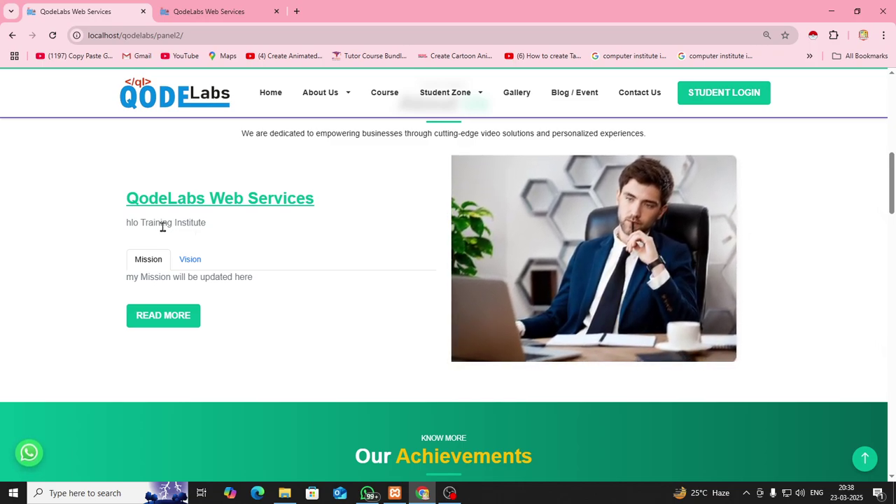
{"action": "left_click_drag", "start_coordinate": [126, 226], "coordinate": [207, 232]}
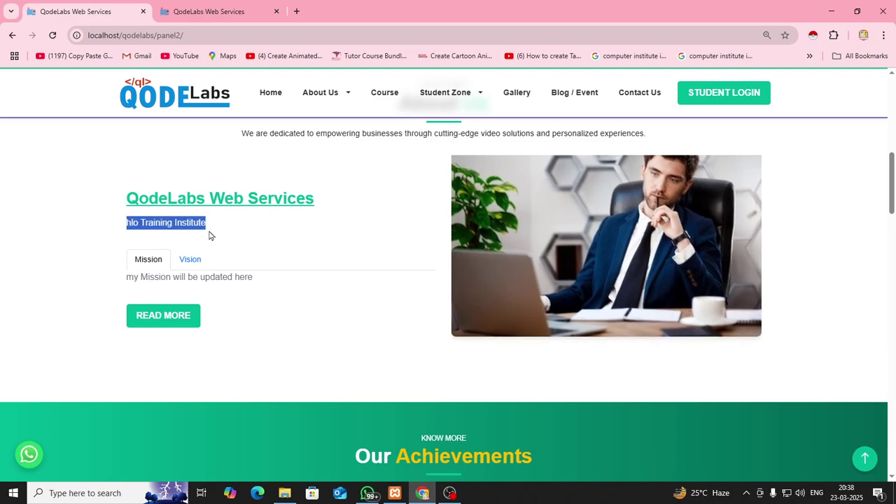
{"action": "left_click", "coordinate": [185, 260]}
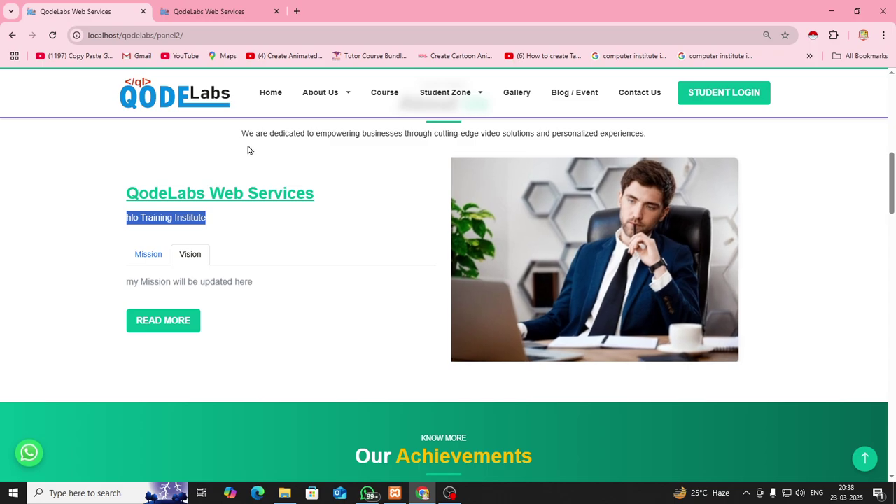
{"action": "key", "text": "ctrl+Tab"}
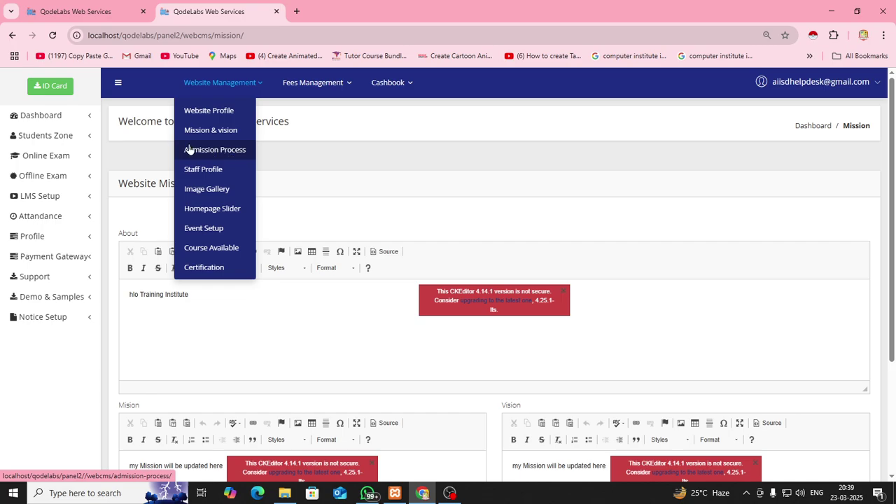
Open the empty Admission Process editor under Website Management
{"action": "left_click", "coordinate": [234, 92]}
{"action": "left_click", "coordinate": [234, 93]}
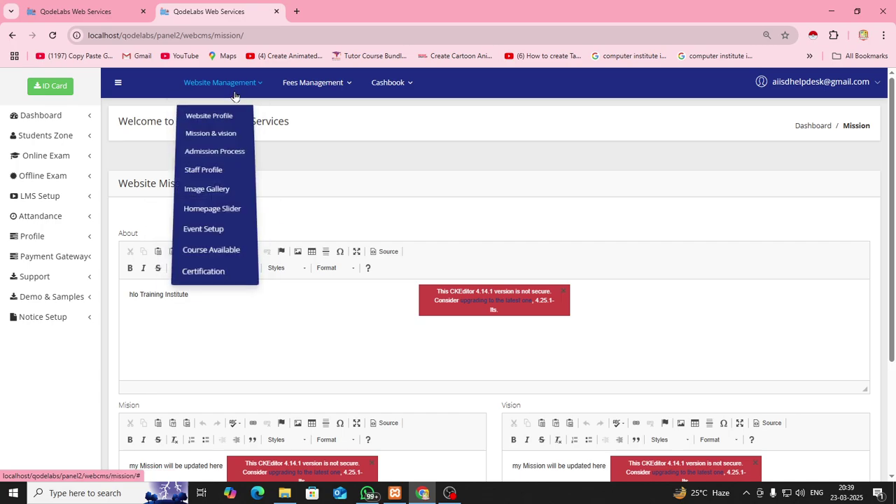
{"action": "left_click", "coordinate": [223, 152]}
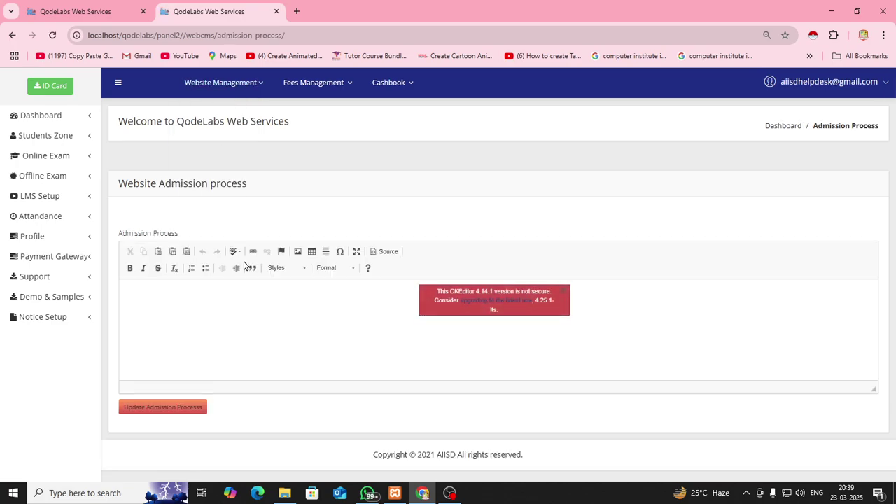
{"action": "left_click", "coordinate": [247, 319]}
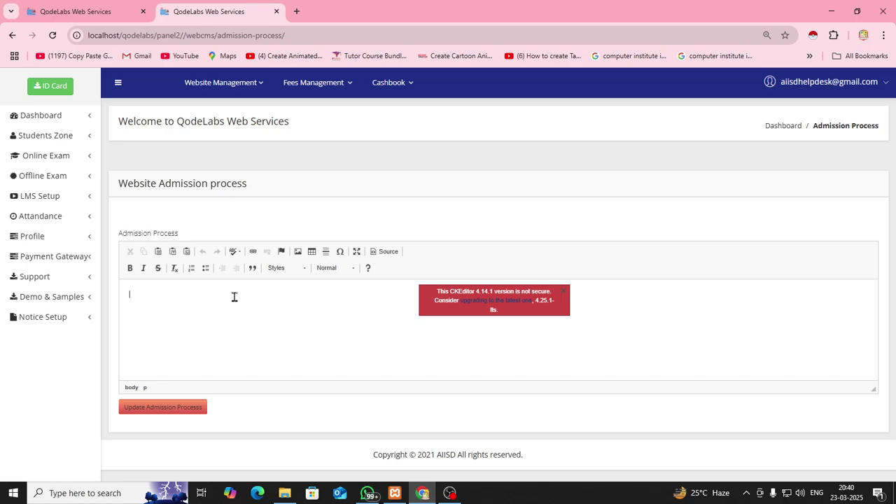
View the public Student Zone > Admission Process page showing PHP error notices
{"action": "left_click", "coordinate": [100, 10]}
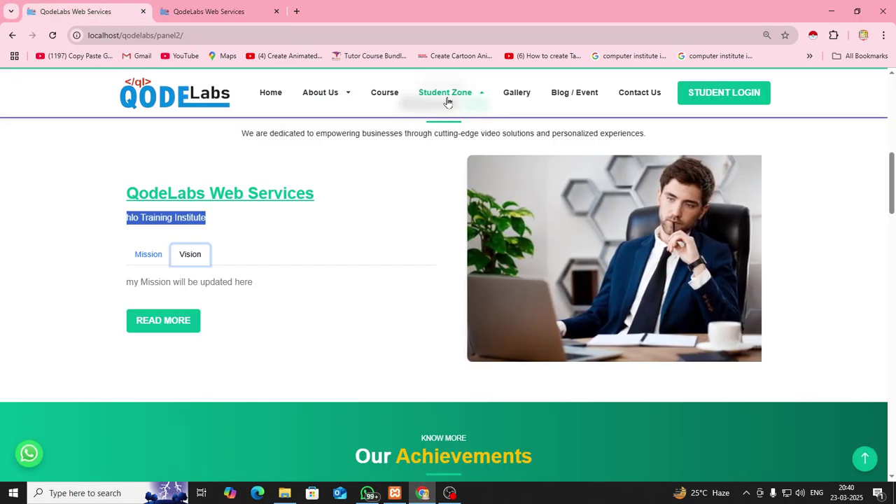
{"action": "mouse_move", "coordinate": [448, 101]}
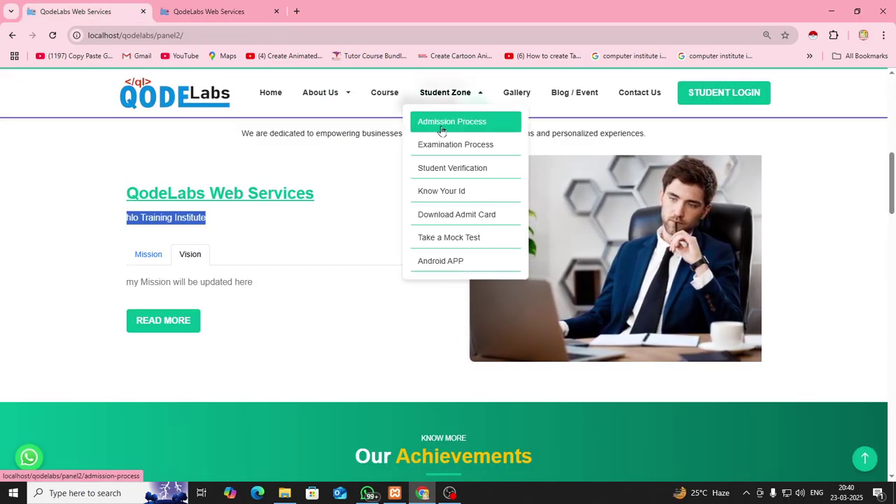
{"action": "left_click", "coordinate": [441, 130]}
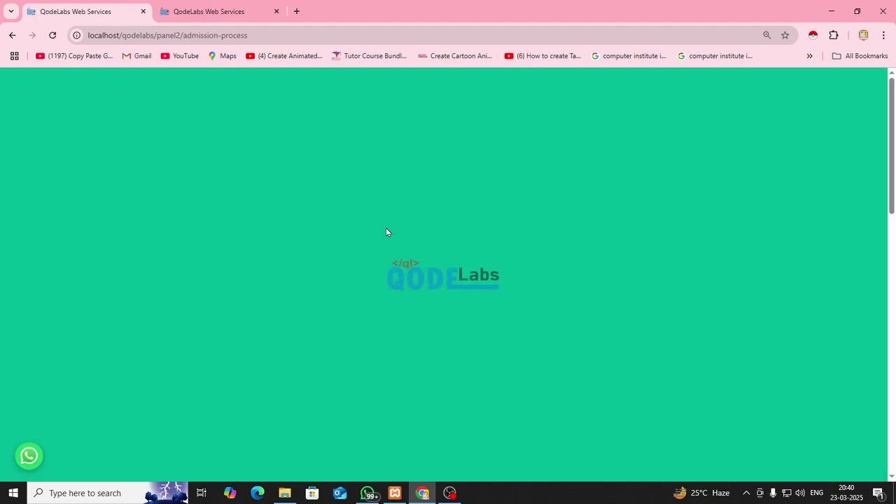
{"action": "scroll", "coordinate": [386, 231], "scroll_direction": "down", "scroll_amount": 4}
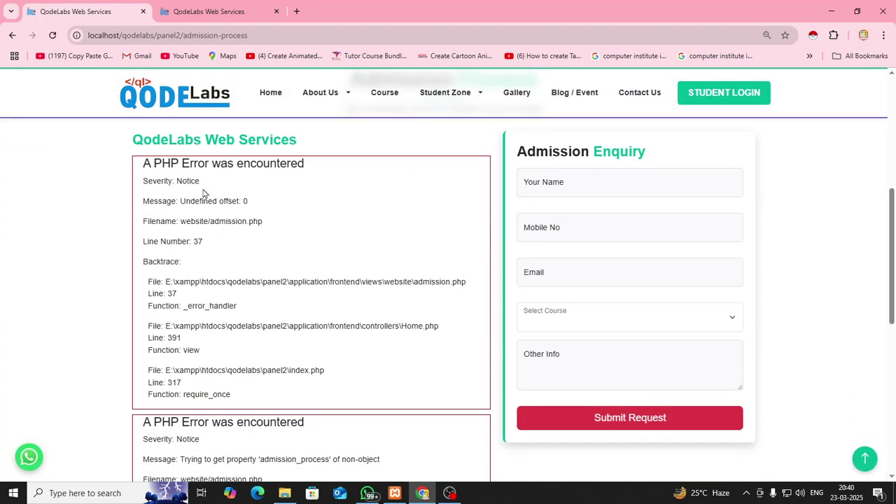
Enter several lines of placeholder text in the Admission Process editor, save, and return to the public tab
{"action": "scroll", "coordinate": [344, 386], "scroll_direction": "down", "scroll_amount": 2}
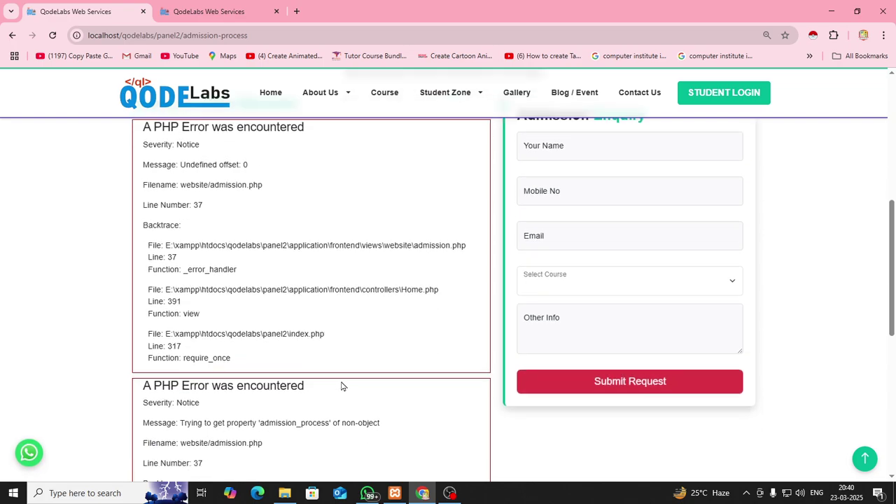
{"action": "key", "text": "ctrl+Tab"}
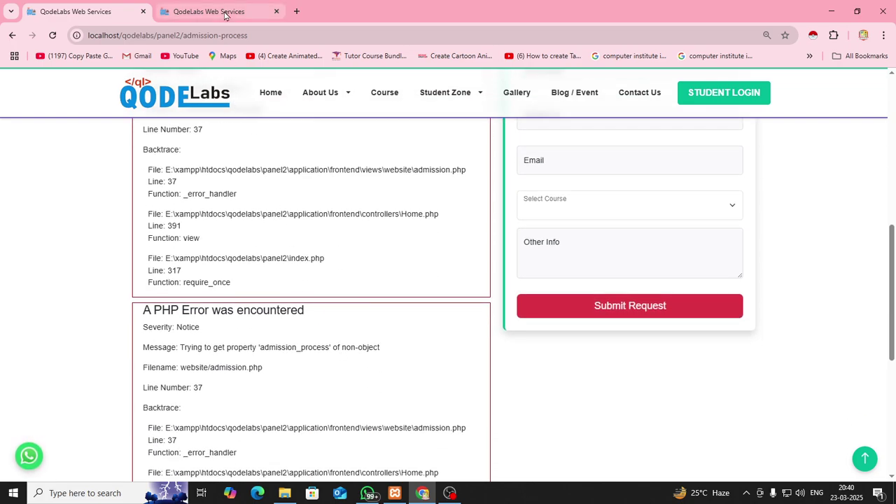
{"action": "type", "text": "sdkgd"}
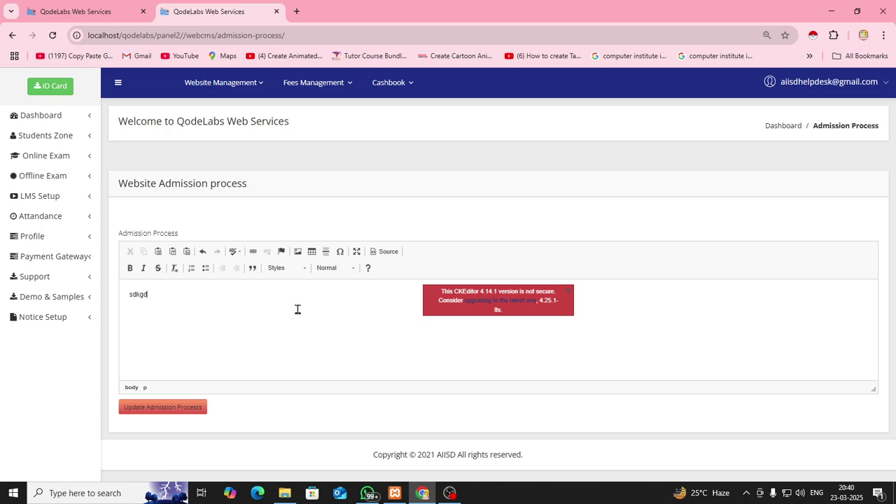
{"action": "type", "text": "kgjdkgdkkgdgdkgdlkdg dkgjdkgjdklg"}
{"action": "key", "text": "Return"}
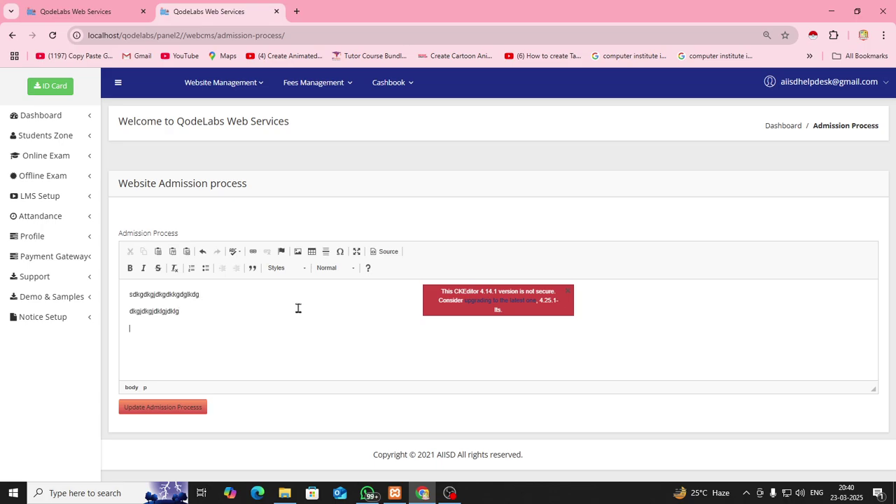
{"action": "type", "text": "sgjsaklgjsklagjskg"}
{"action": "key", "text": "Return"}
{"action": "type", "text": "sgjsklgjskgsjg s"}
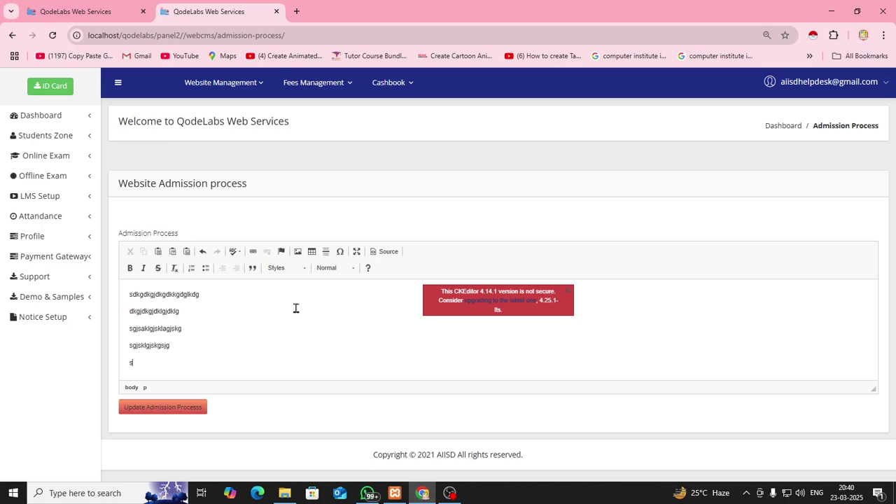
{"action": "type", "text": "gl;saglsag"}
{"action": "key", "text": "Return"}
{"action": "type", "text": "slgkslg"}
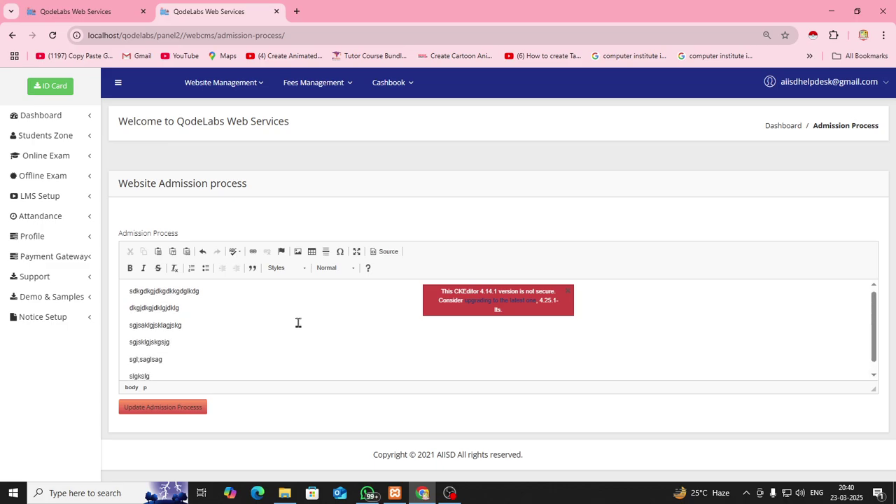
{"action": "left_click", "coordinate": [155, 412]}
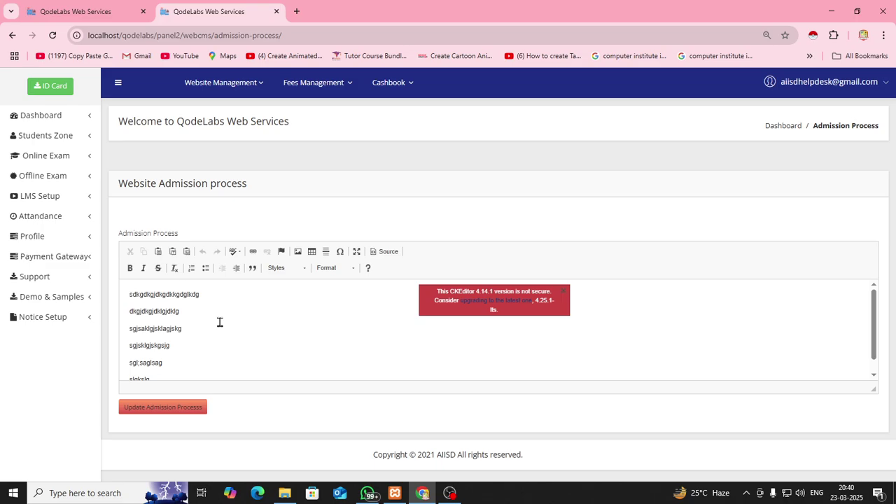
{"action": "left_click", "coordinate": [102, 12]}
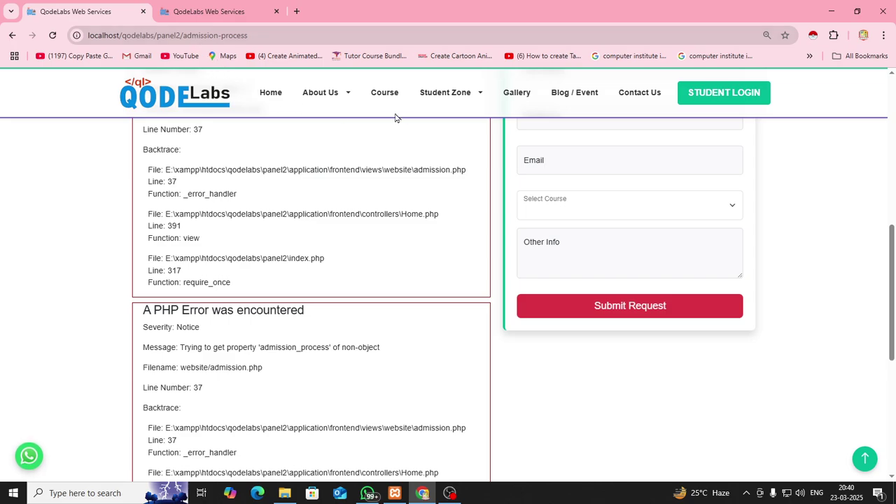
Reload the public Admission Process page to see the new text, then open admin Staff Profile
{"action": "mouse_move", "coordinate": [466, 93]}
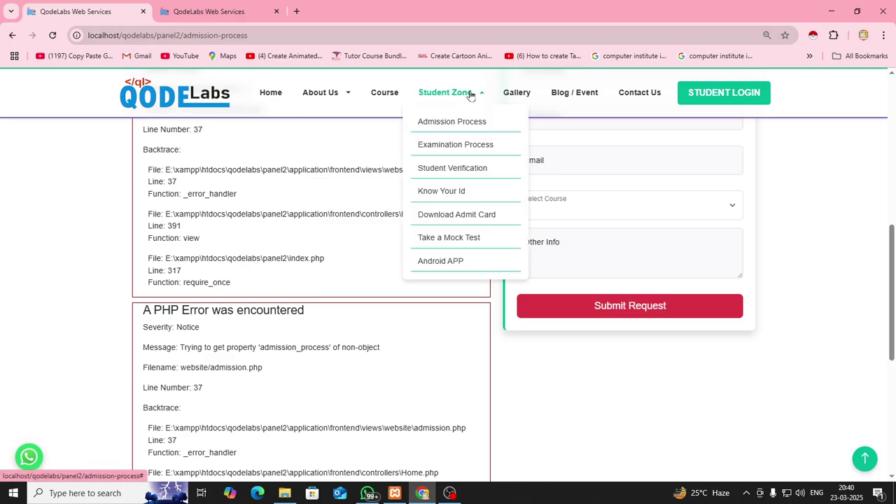
{"action": "left_click", "coordinate": [461, 123]}
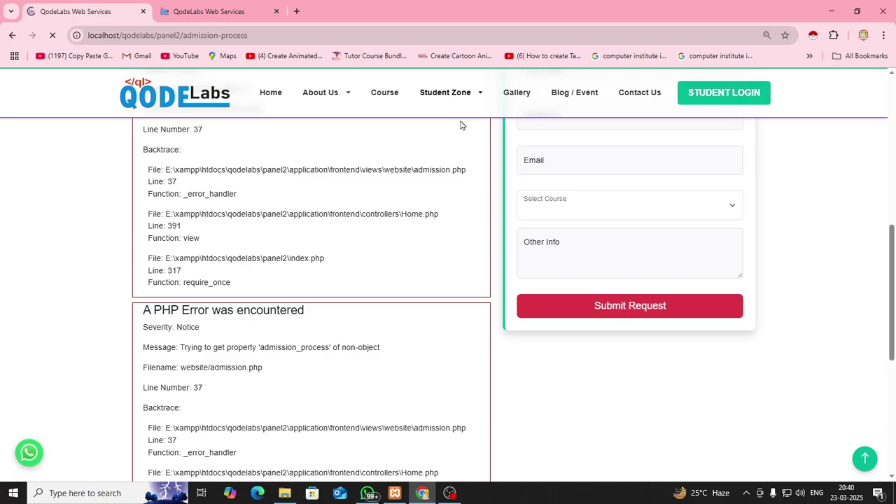
{"action": "scroll", "coordinate": [305, 326], "scroll_direction": "down", "scroll_amount": 4}
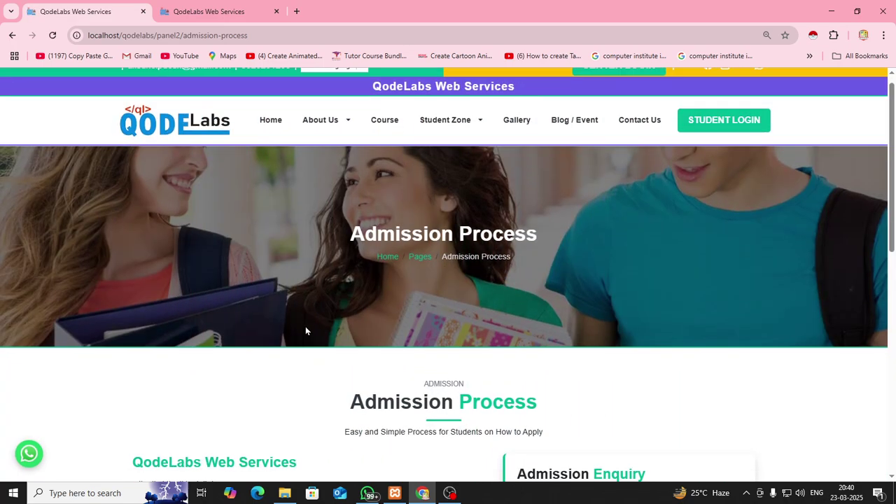
{"action": "left_click_drag", "start_coordinate": [133, 217], "coordinate": [170, 319]}
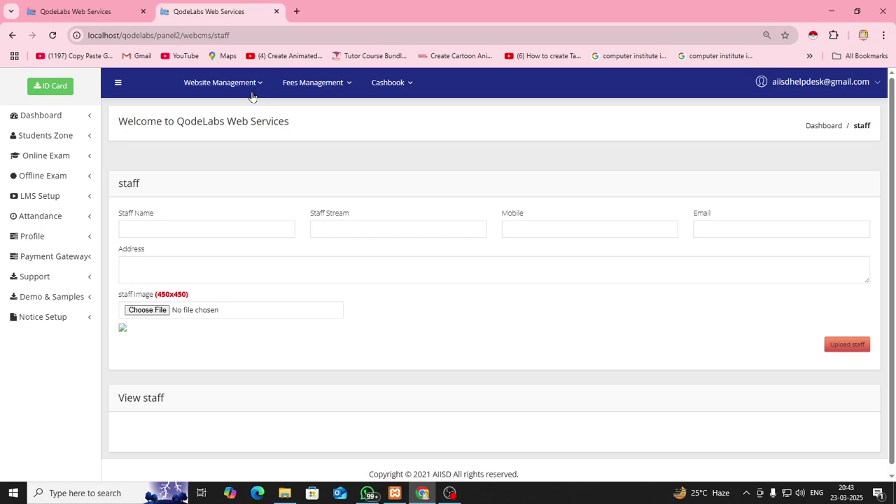
{"action": "left_click", "coordinate": [254, 83]}
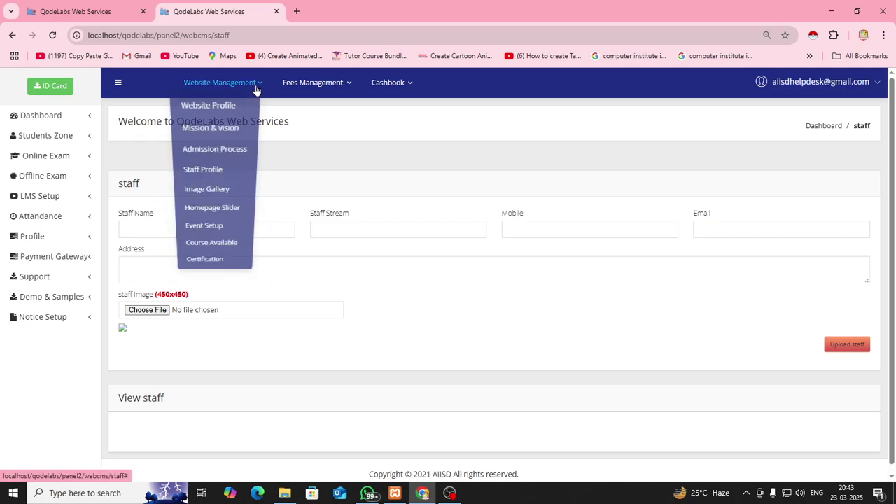
{"action": "left_click", "coordinate": [223, 177]}
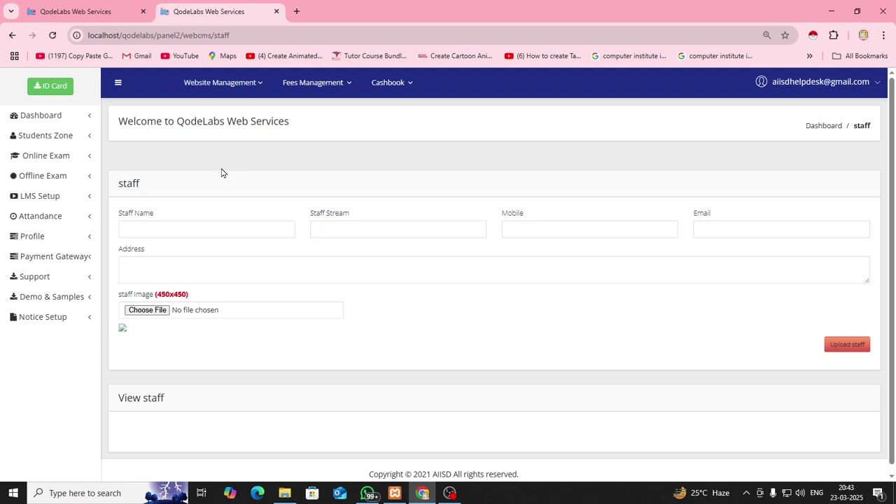
Confirm the public About Us Experienced Instructors section is empty, then return to the blank Staff form
{"action": "left_click", "coordinate": [104, 10]}
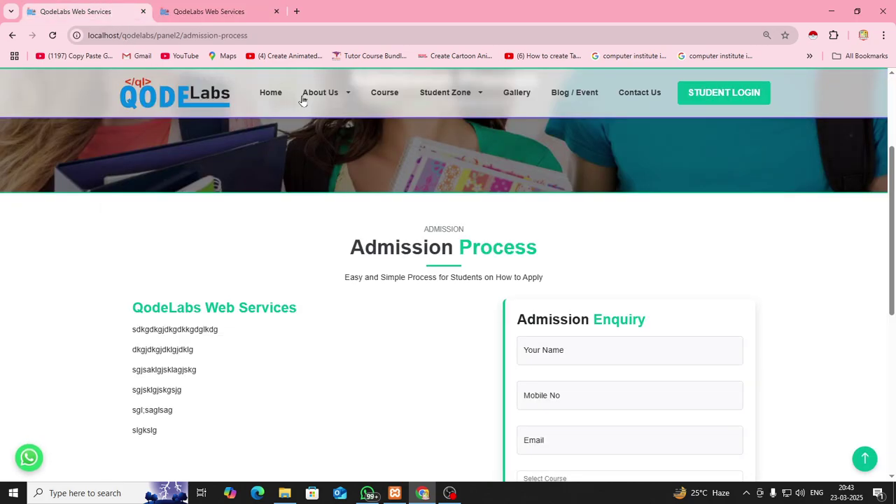
{"action": "mouse_move", "coordinate": [327, 102]}
{"action": "left_click", "coordinate": [319, 124]}
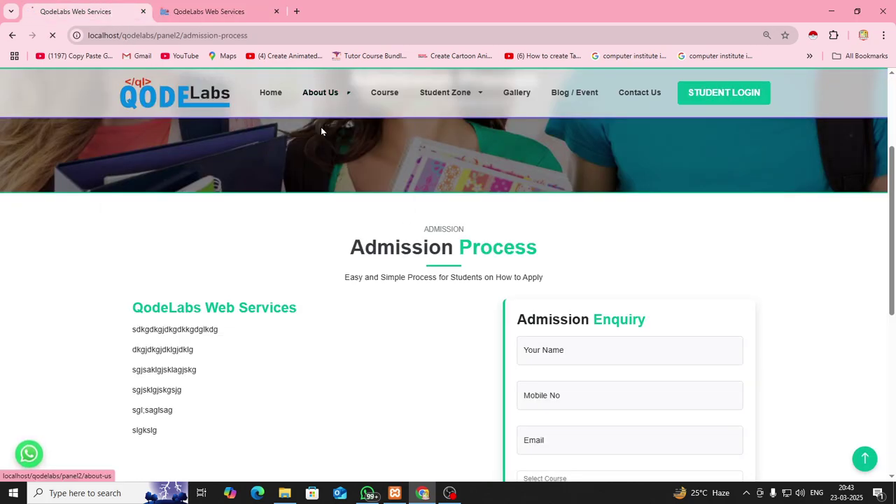
{"action": "scroll", "coordinate": [305, 259], "scroll_direction": "down", "scroll_amount": 15}
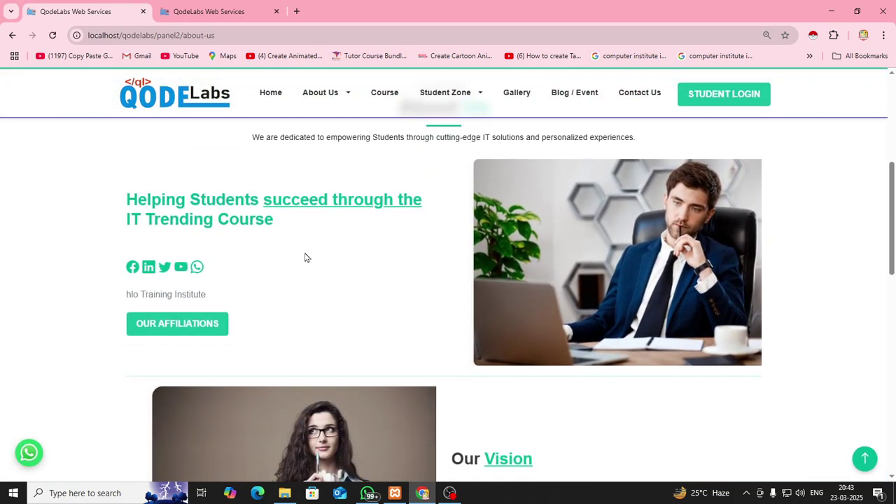
{"action": "scroll", "coordinate": [306, 256], "scroll_direction": "down", "scroll_amount": 1}
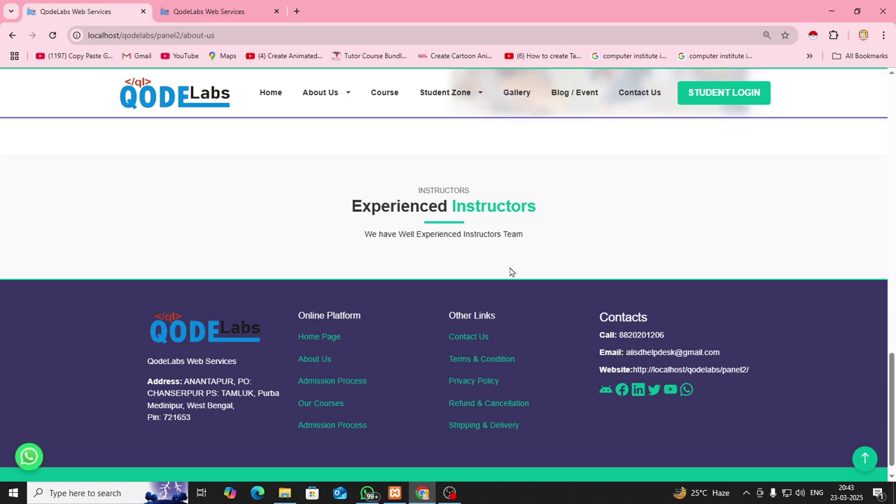
{"action": "key", "text": "ctrl+Tab"}
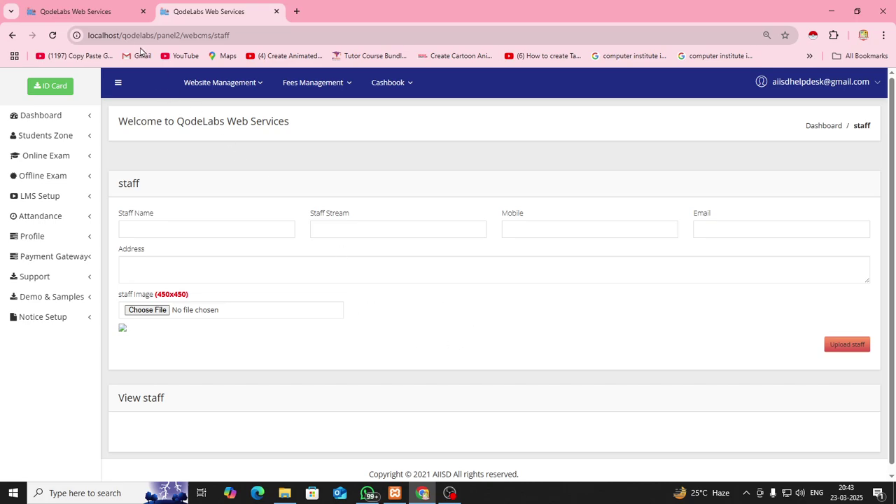
{"action": "left_click", "coordinate": [91, 11]}
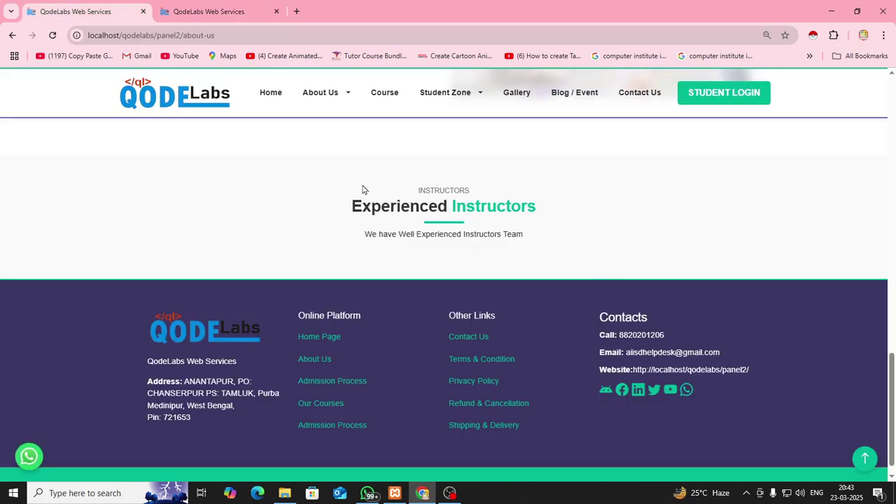
{"action": "left_click", "coordinate": [198, 10]}
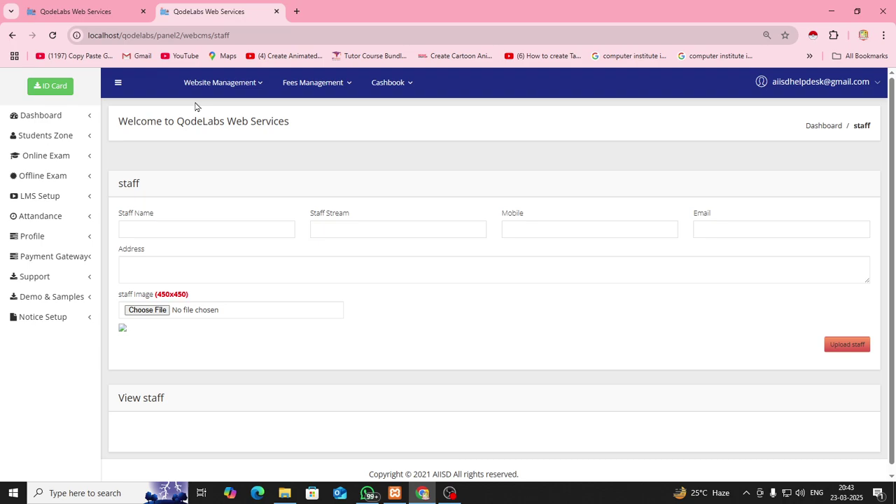
Enter the staff member's name, stream 'ms', mobile number, saved e-mail and an address
{"action": "left_click", "coordinate": [218, 230]}
{"action": "type", "text": "w"}
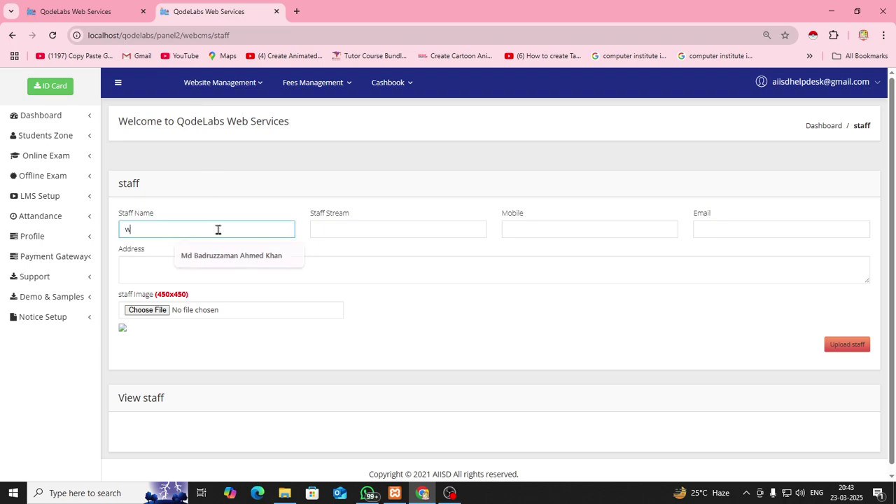
{"action": "key", "text": "Tab"}
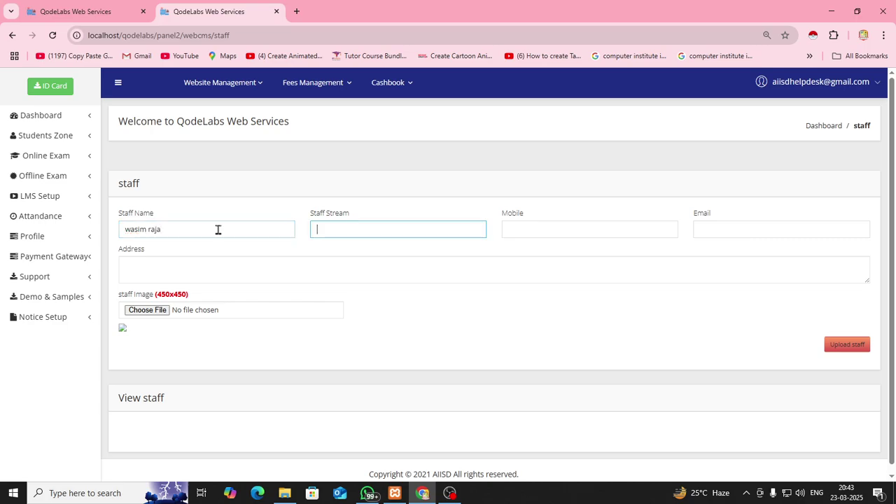
{"action": "type", "text": "ms office trainer"}
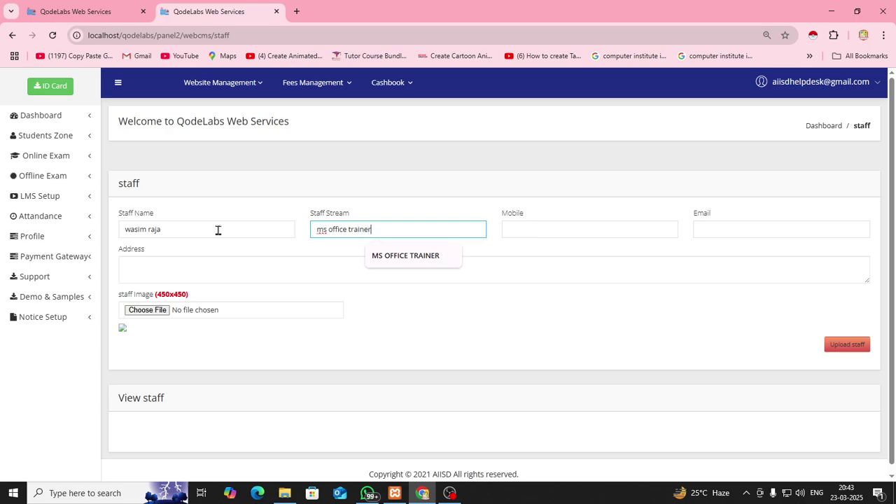
{"action": "key", "text": "Tab"}
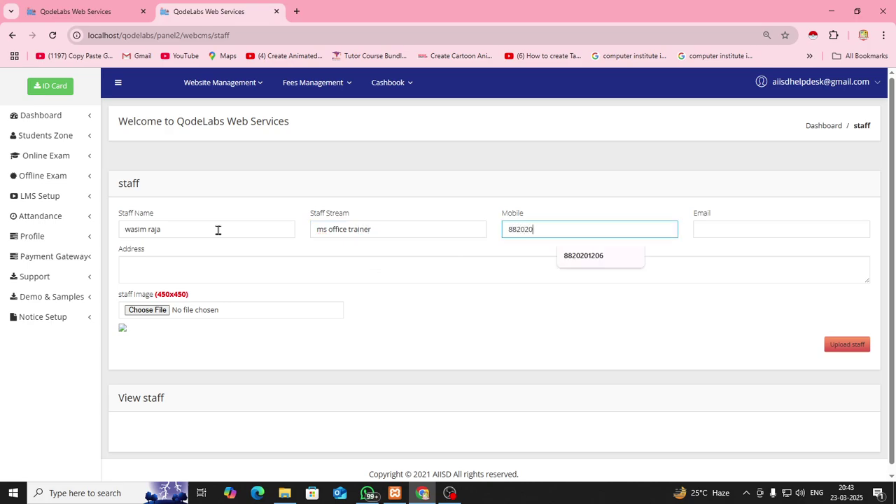
{"action": "key", "text": "Tab"}
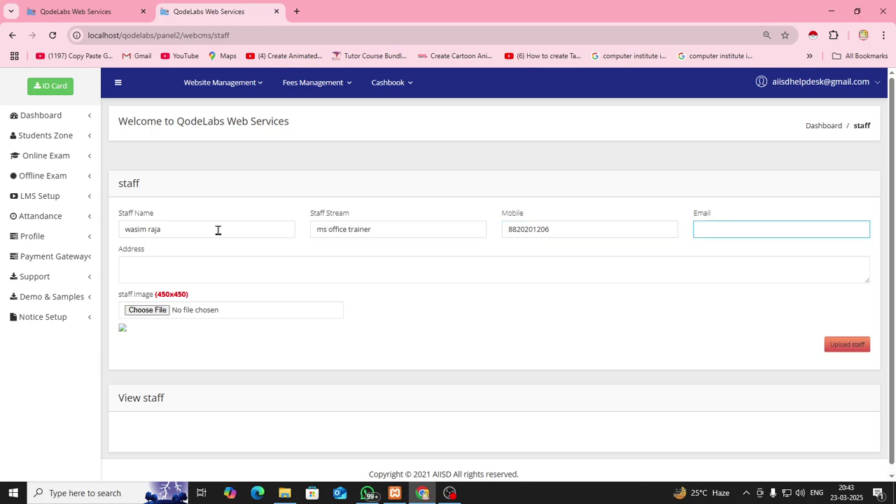
{"action": "left_click", "coordinate": [752, 234]}
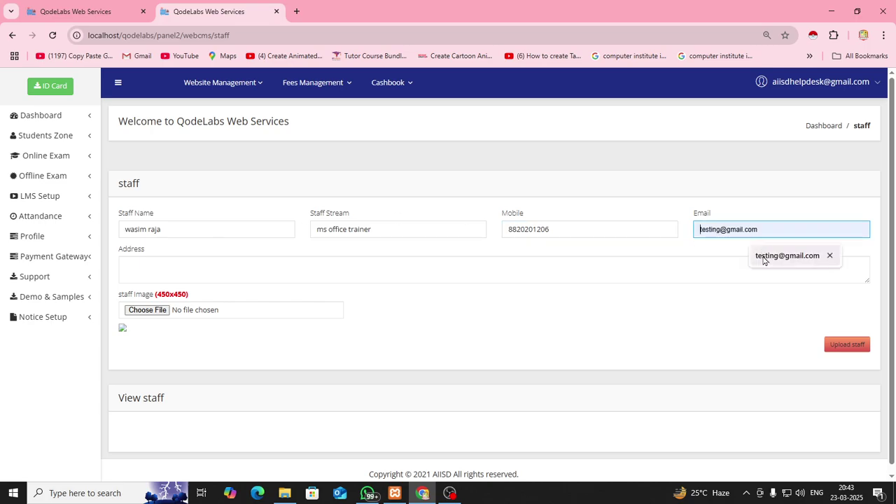
{"action": "left_click", "coordinate": [770, 257]}
{"action": "left_click", "coordinate": [265, 266]}
{"action": "type", "text": "fhfhsdhhsdhdshh"}
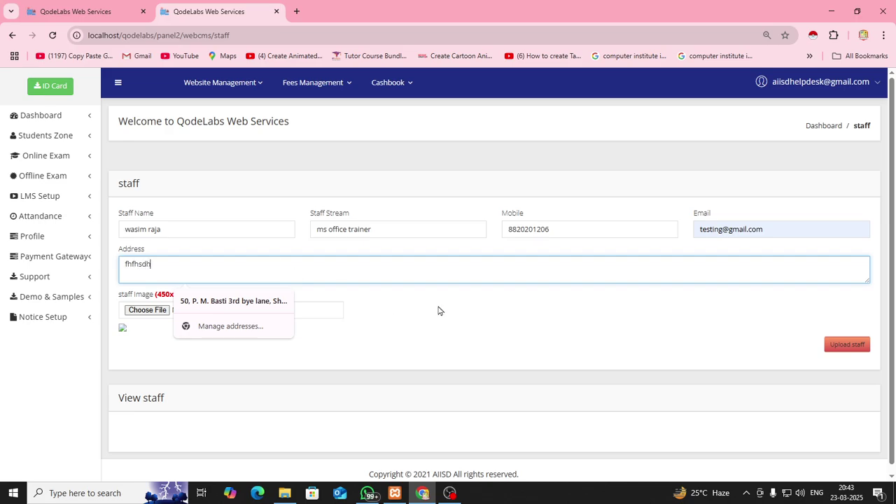
{"action": "left_click", "coordinate": [490, 317]}
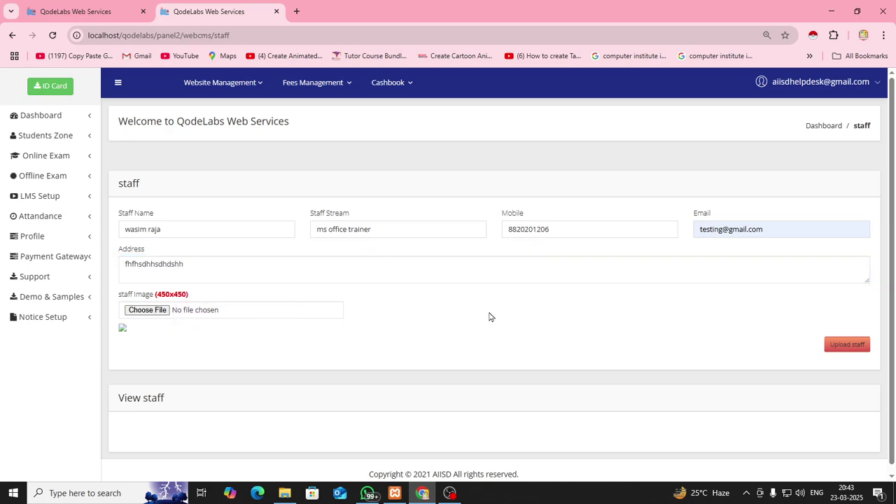
Attach the trainer's photo from the TUTORIALS folder and upload the staff entry
{"action": "left_click", "coordinate": [162, 311]}
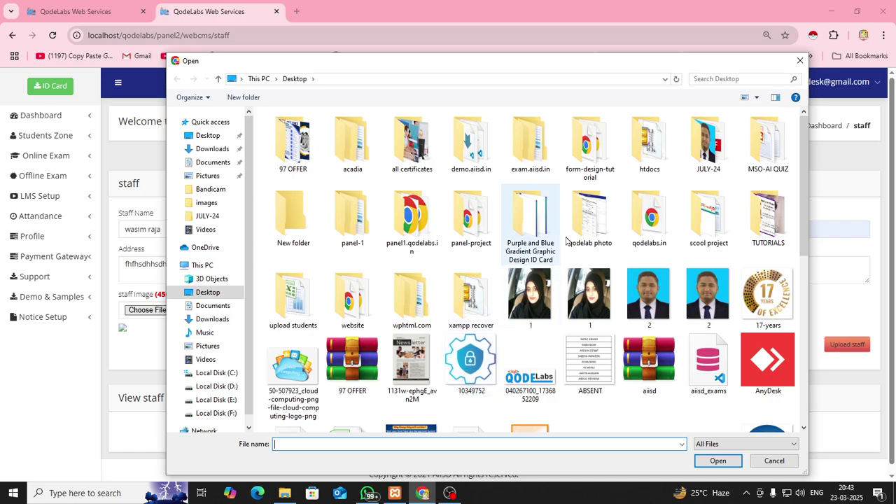
{"action": "double_click", "coordinate": [767, 226]}
{"action": "left_click", "coordinate": [473, 221]}
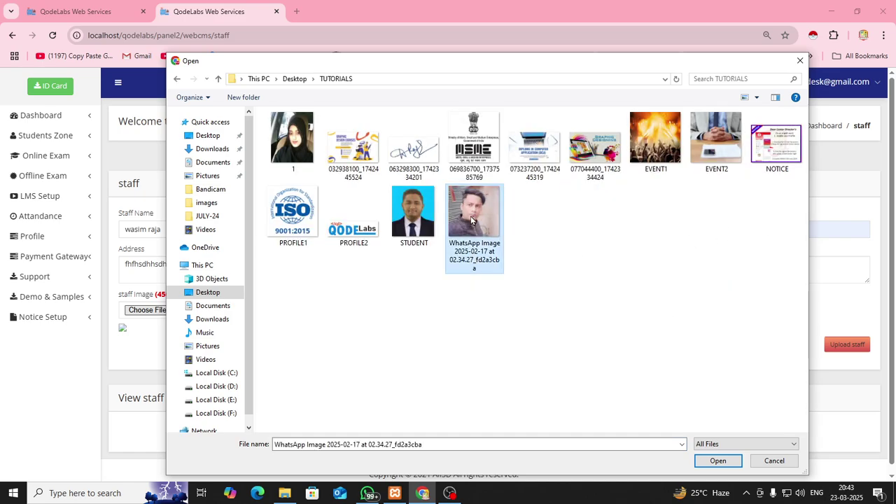
{"action": "double_click", "coordinate": [472, 220]}
{"action": "scroll", "coordinate": [479, 330], "scroll_direction": "down", "scroll_amount": 3}
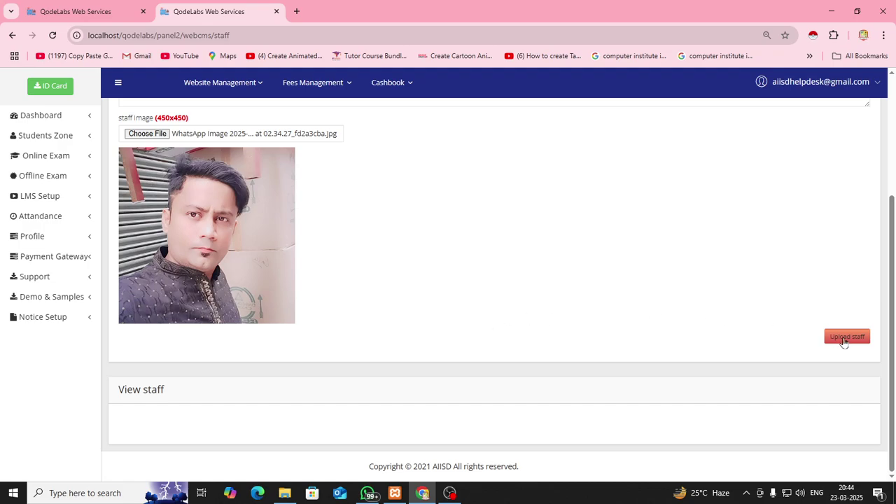
{"action": "scroll", "coordinate": [524, 266], "scroll_direction": "up", "scroll_amount": 1}
{"action": "scroll", "coordinate": [524, 266], "scroll_direction": "down", "scroll_amount": 1}
{"action": "left_click", "coordinate": [833, 340]}
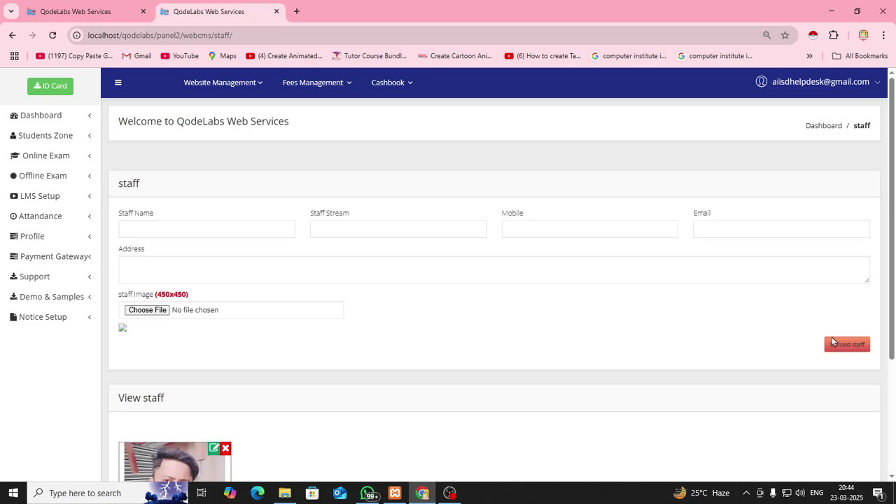
Confirm the ms office trainer appears under Experienced Instructors on About Us, then return to View staff
{"action": "left_click", "coordinate": [89, 12]}
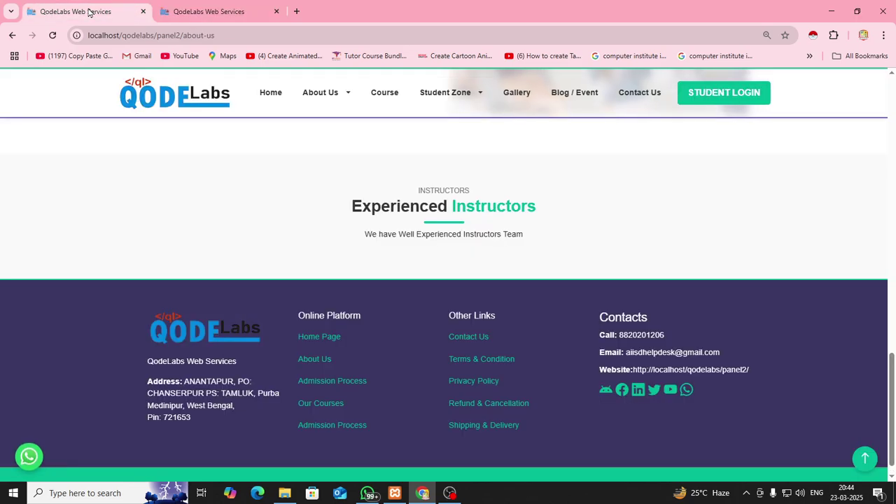
{"action": "mouse_move", "coordinate": [324, 102]}
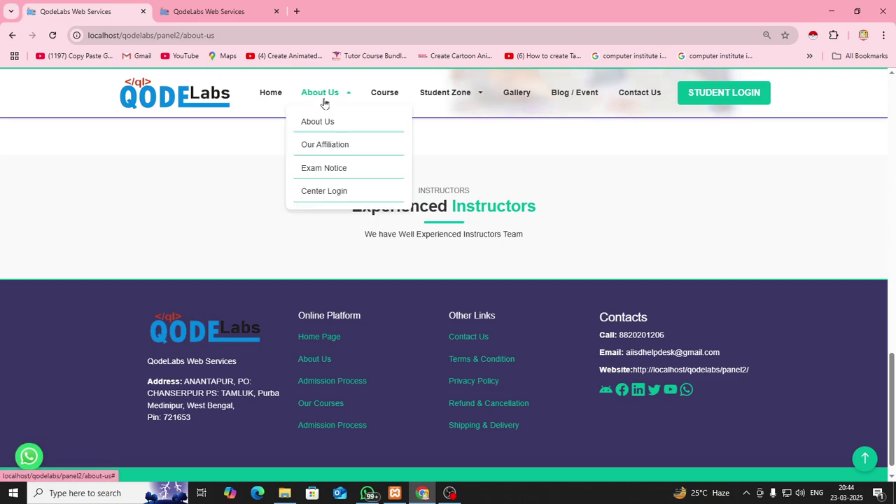
{"action": "left_click", "coordinate": [323, 122]}
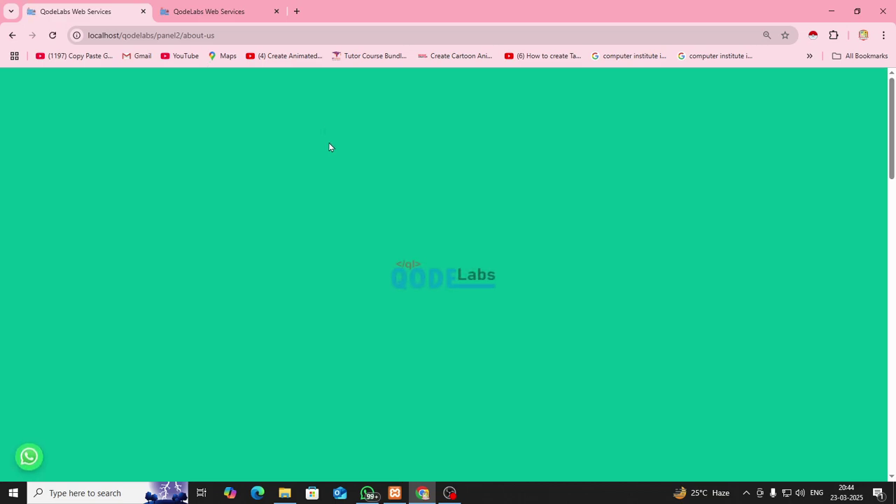
{"action": "scroll", "coordinate": [325, 205], "scroll_direction": "down", "scroll_amount": 4}
{"action": "scroll", "coordinate": [325, 206], "scroll_direction": "down", "scroll_amount": 10}
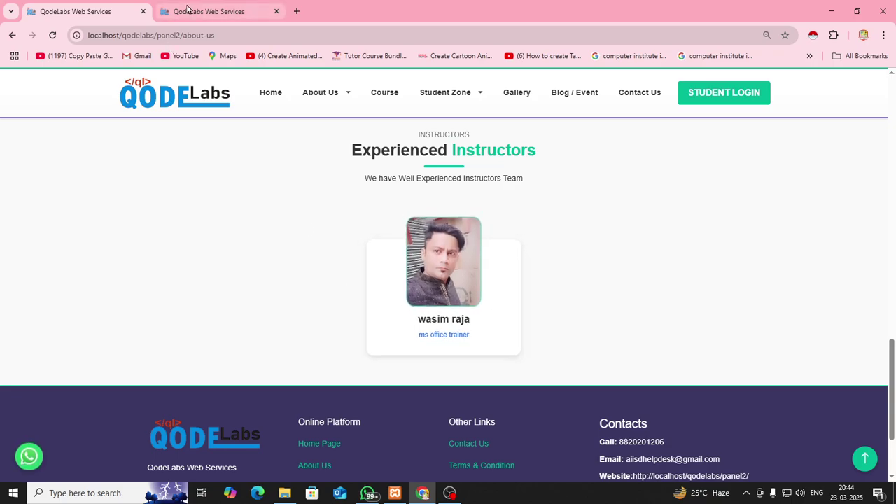
{"action": "left_click", "coordinate": [188, 10]}
{"action": "scroll", "coordinate": [479, 327], "scroll_direction": "down", "scroll_amount": 3}
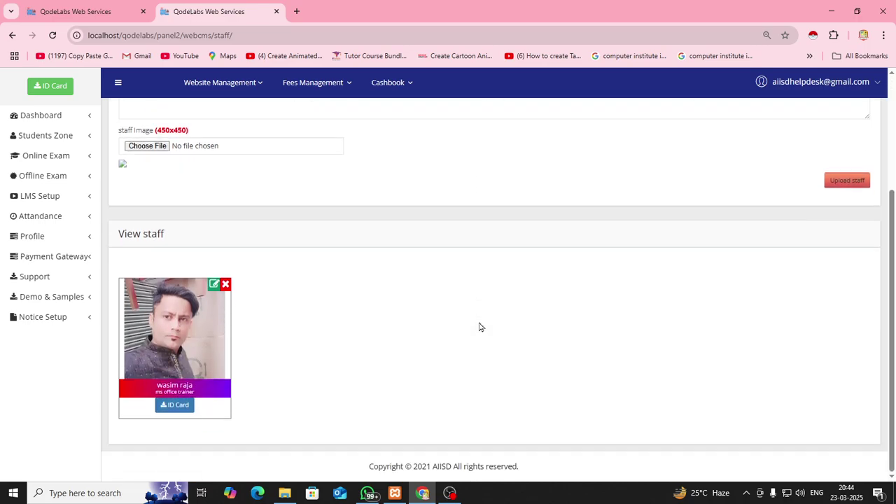
Generate and check the new trainer's ID card PDF, then open the Website Management menu
{"action": "left_click", "coordinate": [175, 408]}
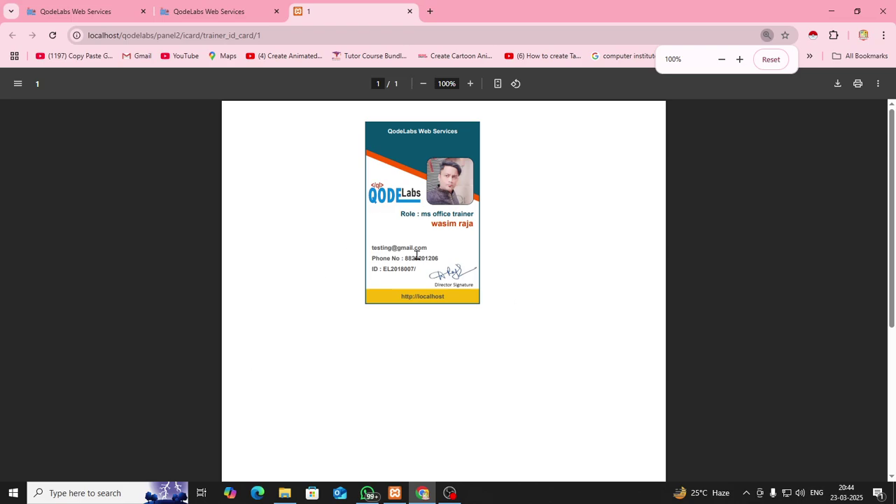
{"action": "left_click", "coordinate": [409, 12]}
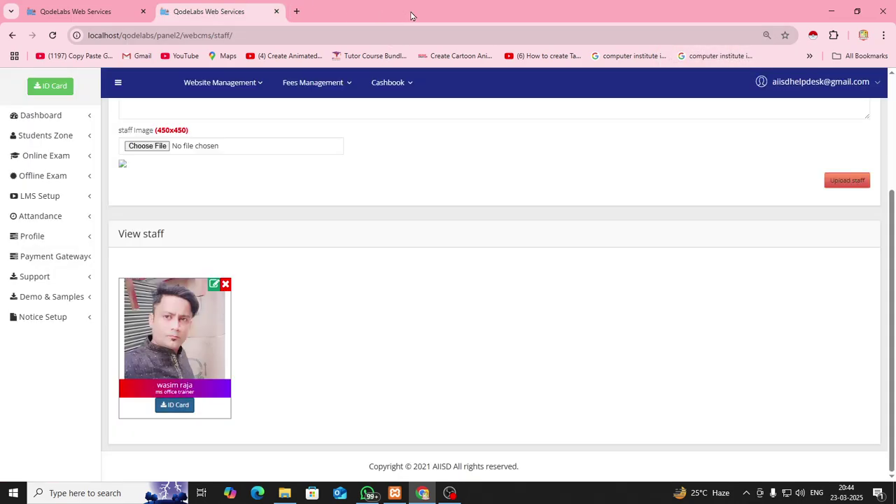
{"action": "left_click", "coordinate": [247, 93]}
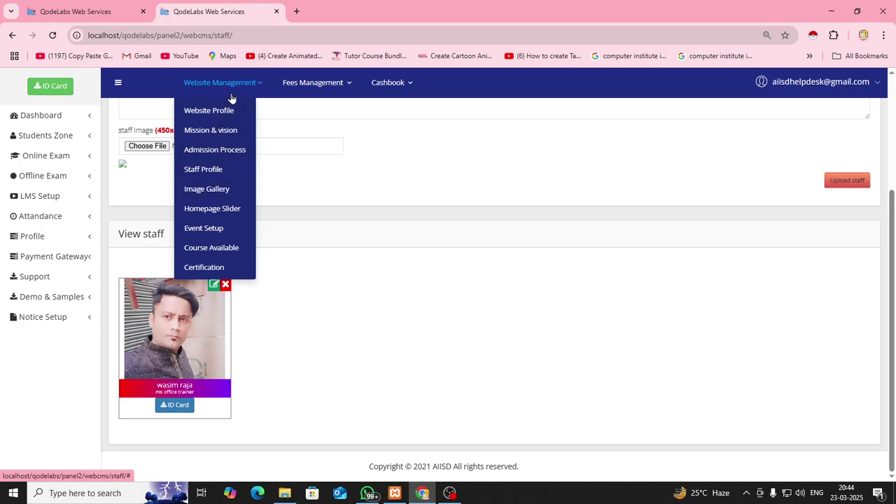
Upload a 'Picnic 2015' gallery image from EVENT2.jpg and check it under View Gallery Image
{"action": "left_click", "coordinate": [214, 190]}
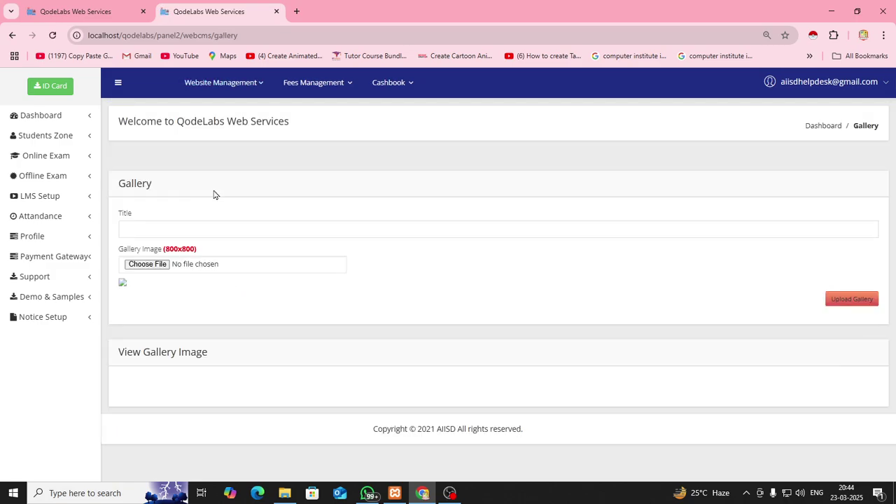
{"action": "left_click", "coordinate": [205, 228]}
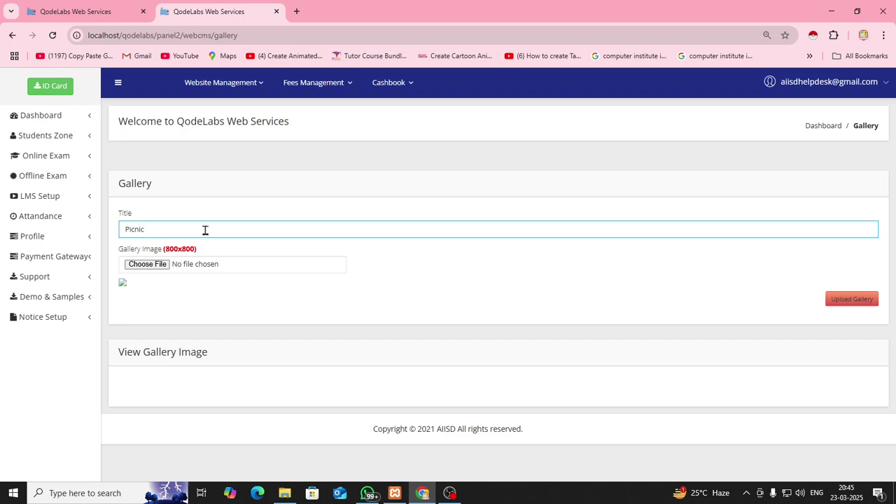
{"action": "left_click", "coordinate": [168, 266]}
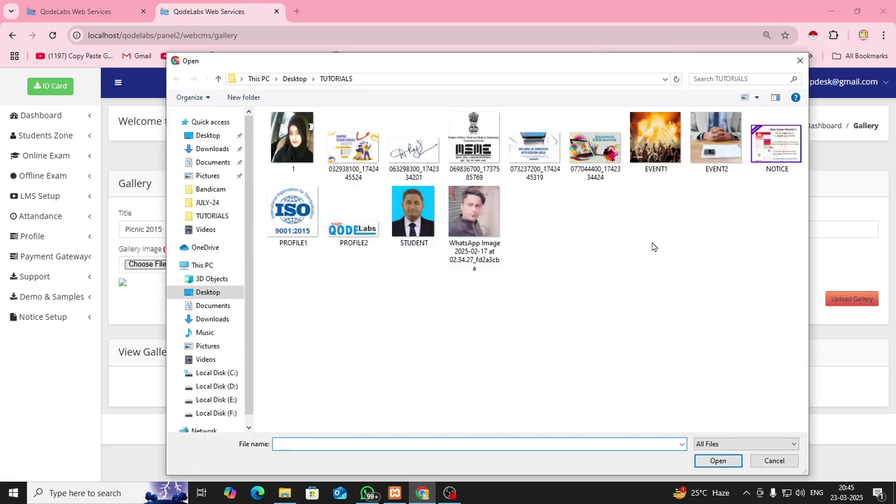
{"action": "left_click", "coordinate": [716, 147]}
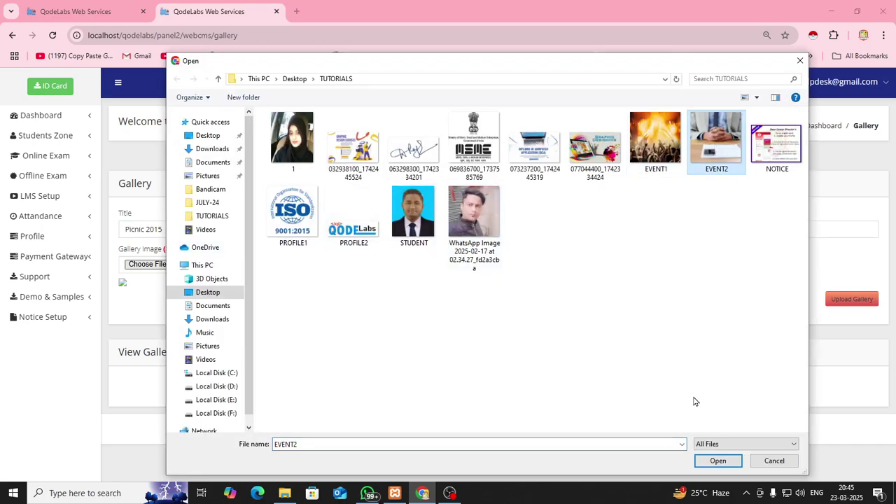
{"action": "left_click", "coordinate": [721, 462]}
{"action": "scroll", "coordinate": [413, 336], "scroll_direction": "down", "scroll_amount": 1}
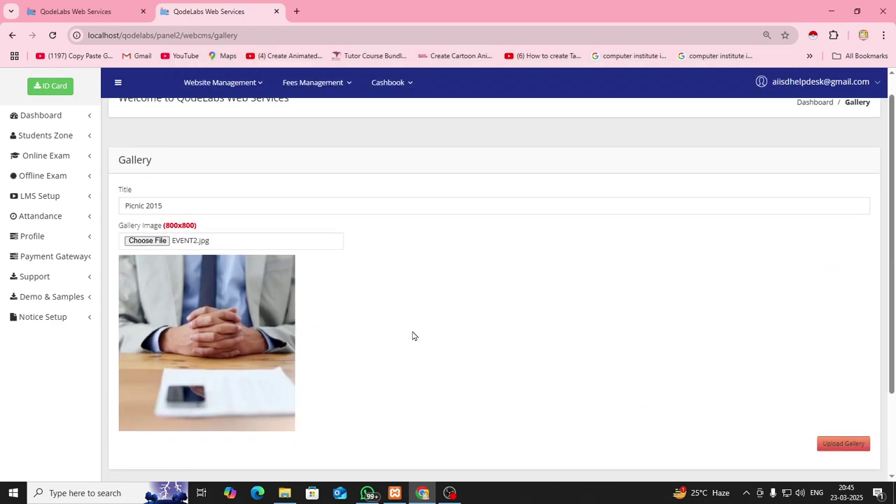
{"action": "scroll", "coordinate": [413, 336], "scroll_direction": "down", "scroll_amount": 2}
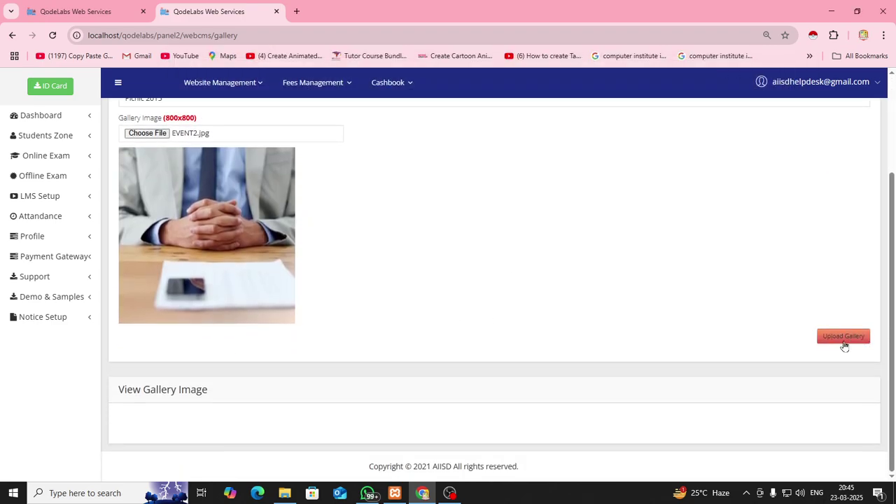
{"action": "left_click", "coordinate": [844, 343]}
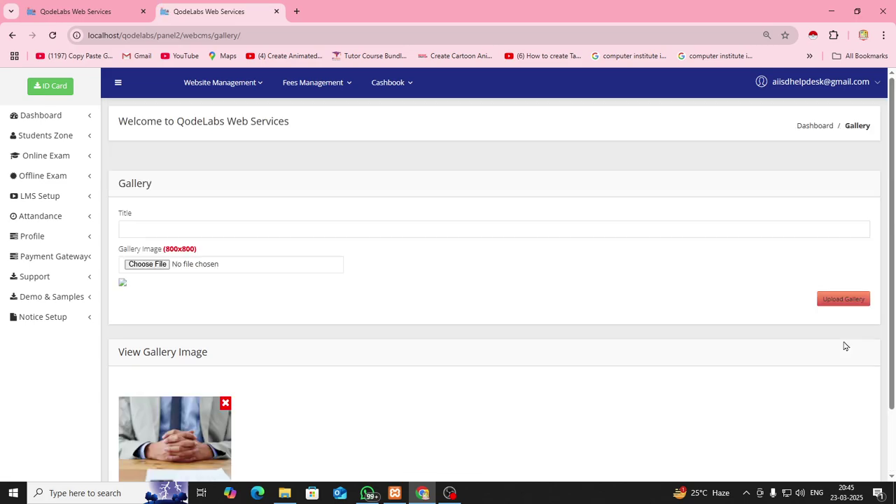
{"action": "scroll", "coordinate": [417, 416], "scroll_direction": "down", "scroll_amount": 2}
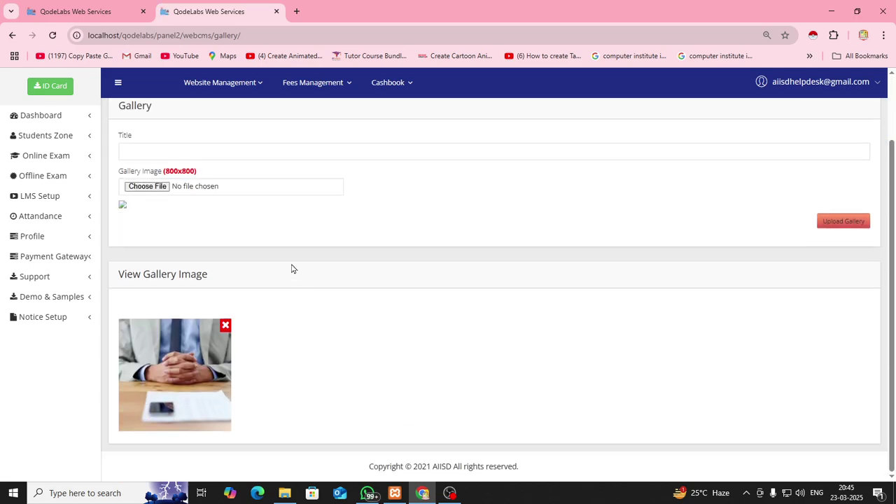
{"action": "left_click", "coordinate": [102, 14]}
View the enlarged Picnic 2015 photo on the public Gallery page, then go back to admin
{"action": "left_click", "coordinate": [518, 94]}
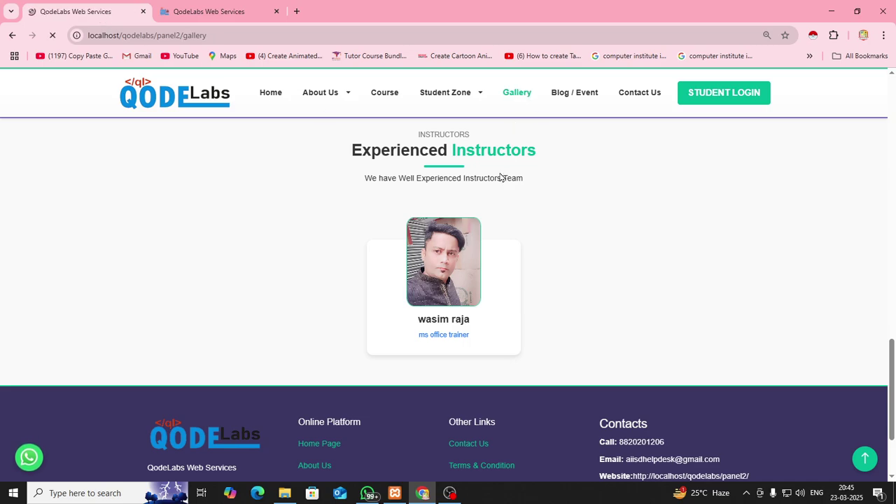
{"action": "scroll", "coordinate": [491, 229], "scroll_direction": "down", "scroll_amount": 3}
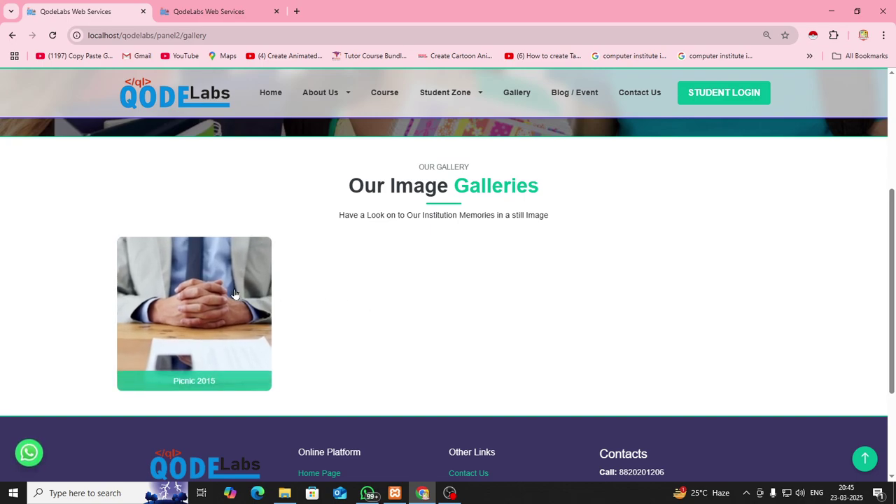
{"action": "left_click", "coordinate": [234, 294]}
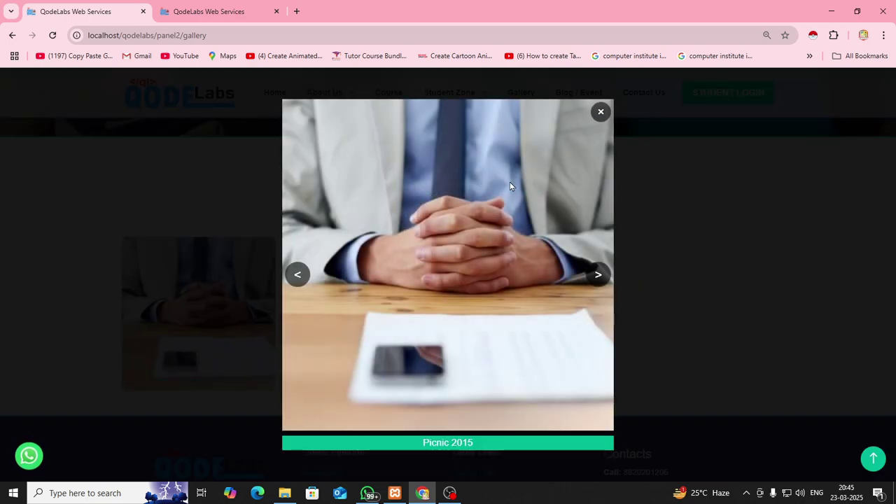
{"action": "left_click", "coordinate": [600, 112]}
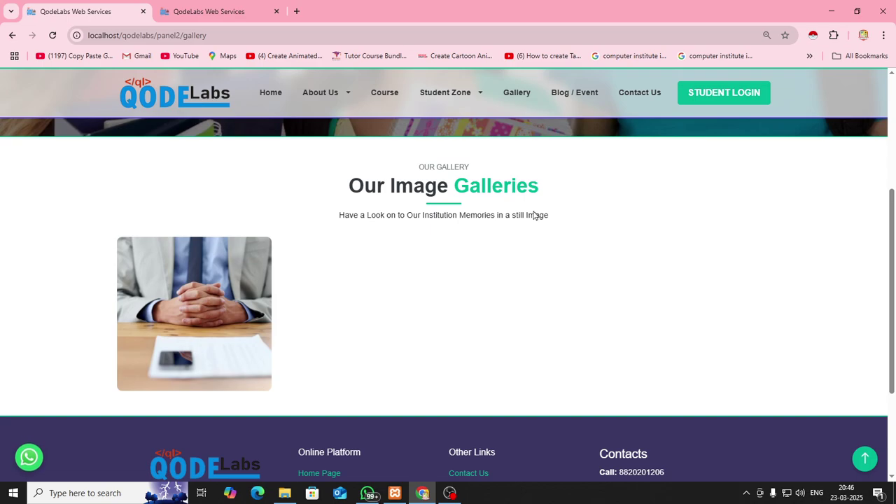
{"action": "left_click", "coordinate": [229, 12]}
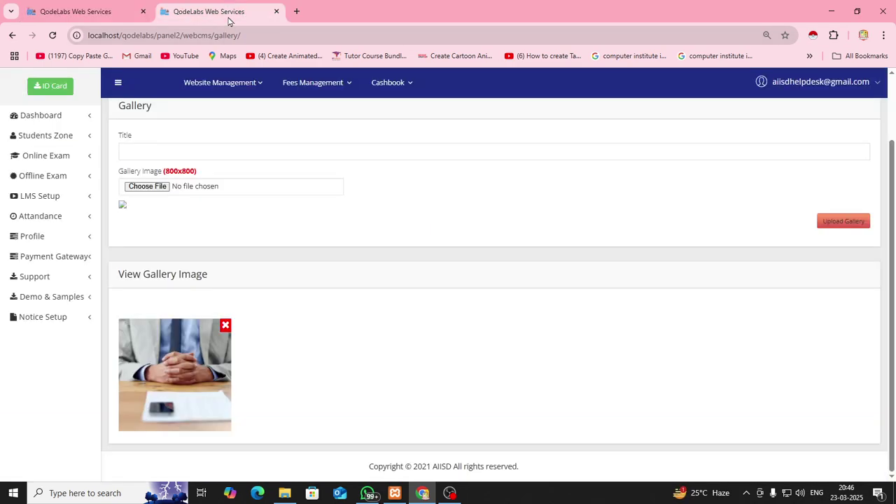
Open Homepage Slider settings in admin, with the public home page loaded in the other tab
{"action": "left_click", "coordinate": [238, 82]}
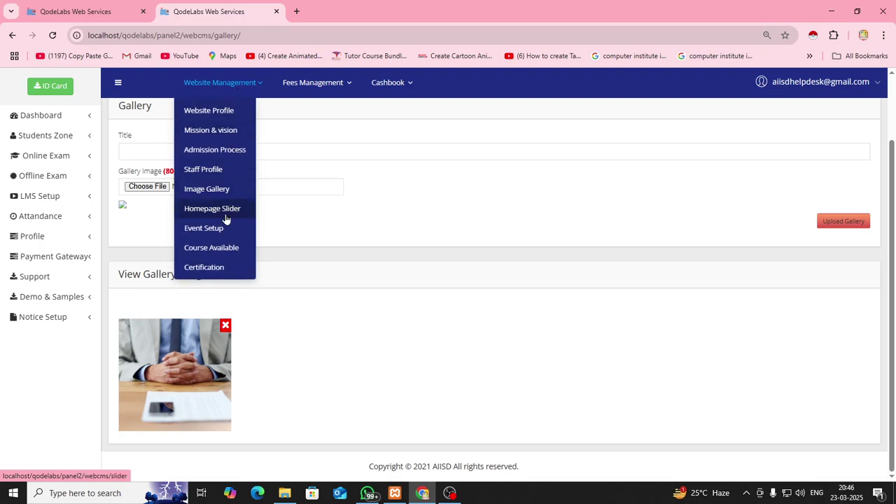
{"action": "left_click", "coordinate": [225, 210]}
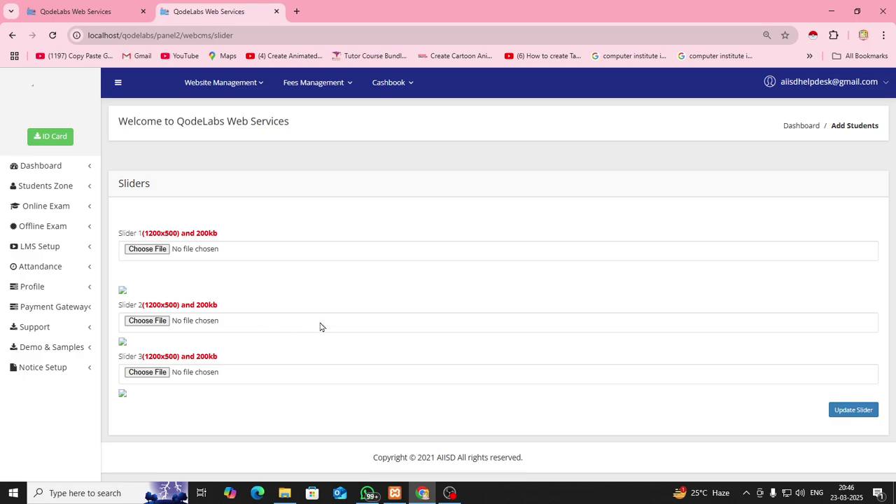
{"action": "left_click", "coordinate": [106, 11]}
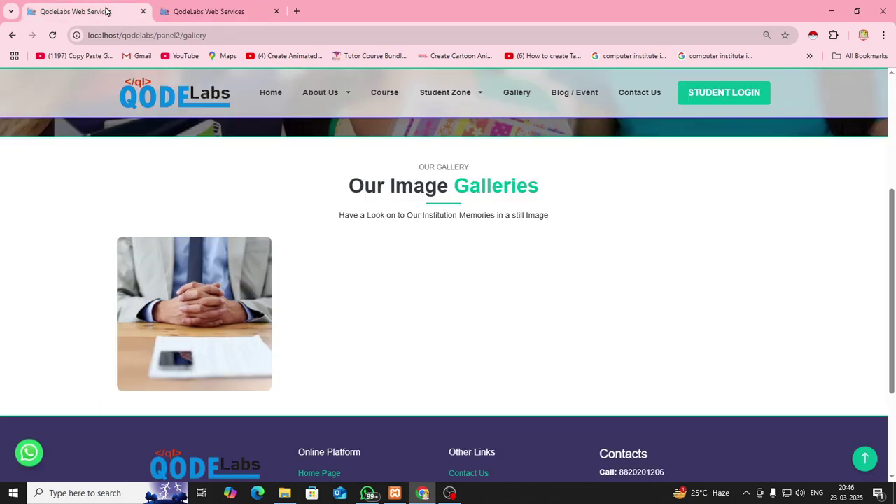
{"action": "left_click", "coordinate": [265, 95]}
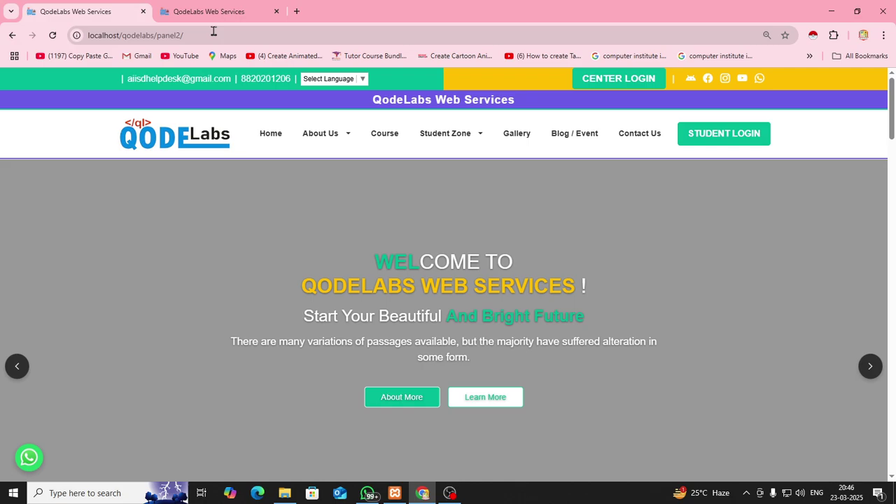
{"action": "left_click", "coordinate": [208, 11]}
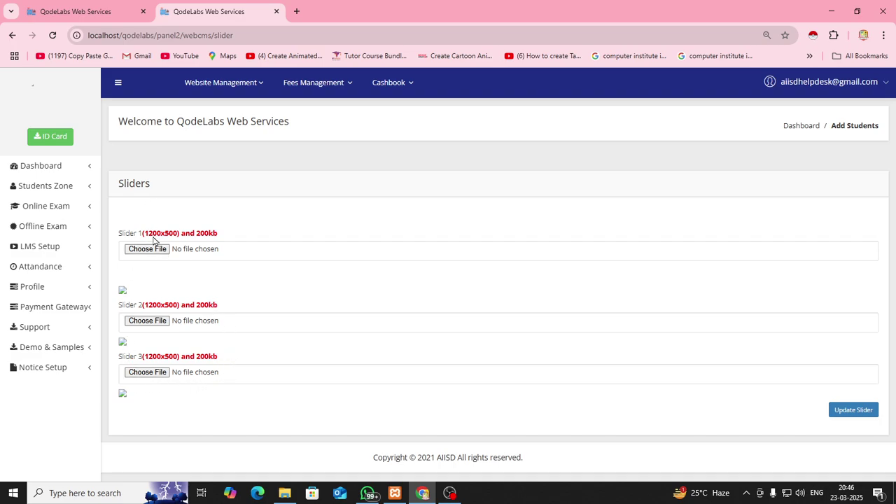
Choose image 3 from Desktop\JULY-24 for the first slider (1200x500 required)
{"action": "left_click_drag", "start_coordinate": [145, 235], "coordinate": [180, 238]}
{"action": "left_click", "coordinate": [238, 241]}
{"action": "left_click", "coordinate": [147, 252]}
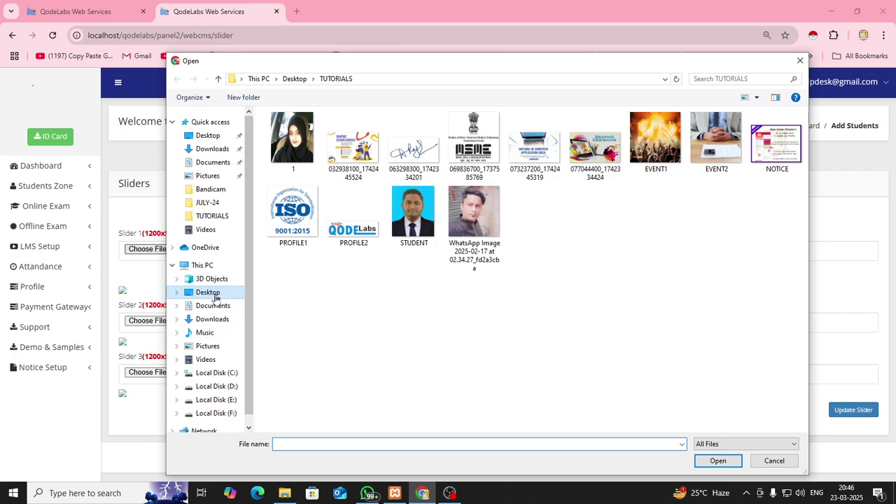
{"action": "left_click", "coordinate": [208, 292]}
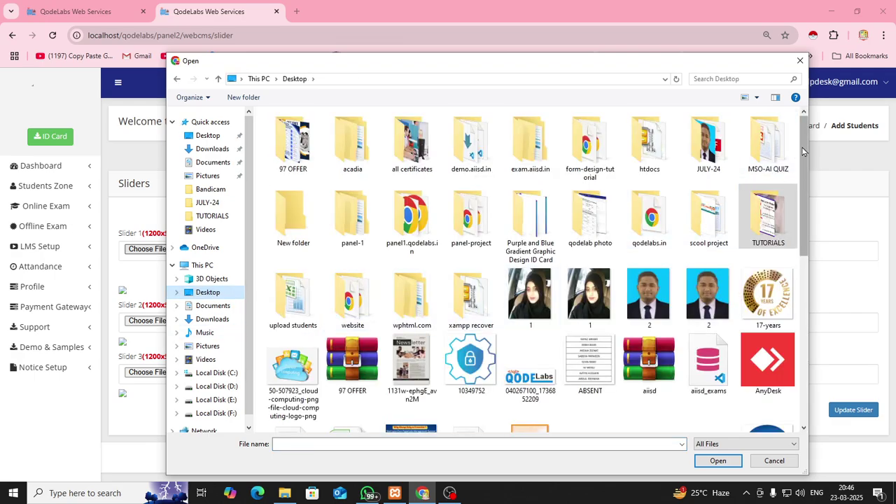
{"action": "left_click_drag", "start_coordinate": [805, 181], "coordinate": [769, 147]}
{"action": "double_click", "coordinate": [708, 144]}
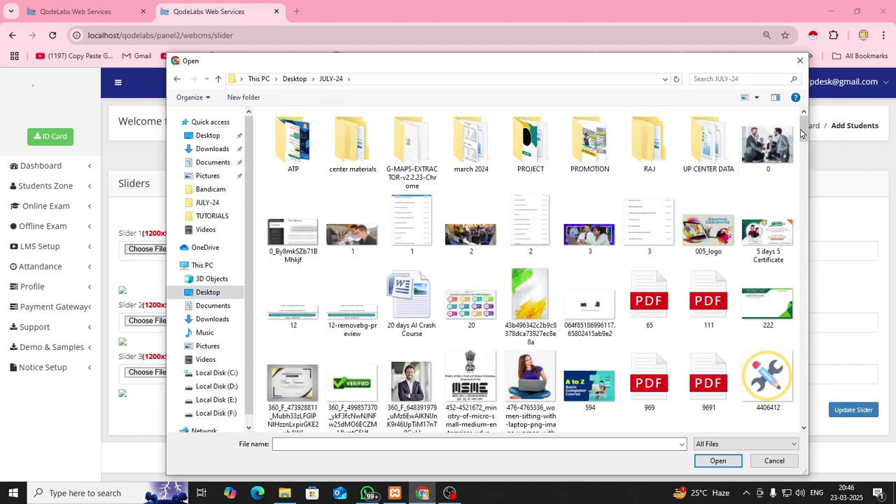
{"action": "left_click", "coordinate": [582, 235]}
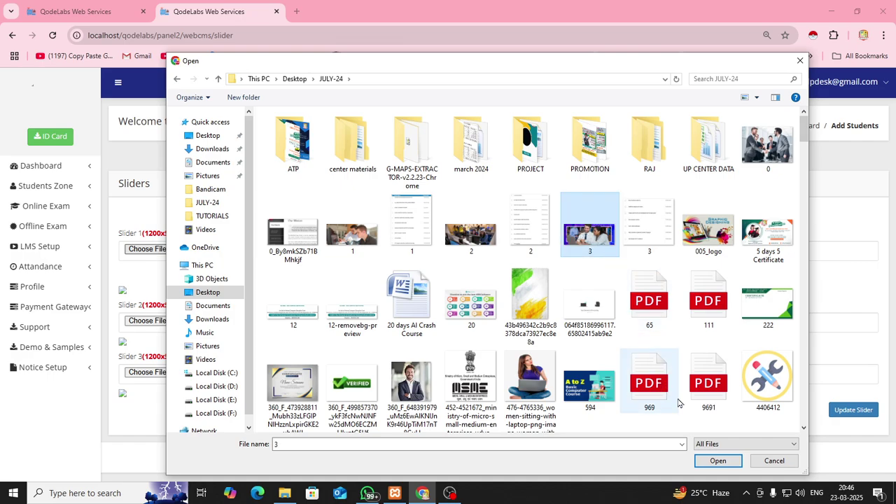
{"action": "left_click", "coordinate": [721, 461]}
Set images 2 and 1 for sliders two and three, then save with Update Slider
{"action": "scroll", "coordinate": [461, 295], "scroll_direction": "down", "scroll_amount": 5}
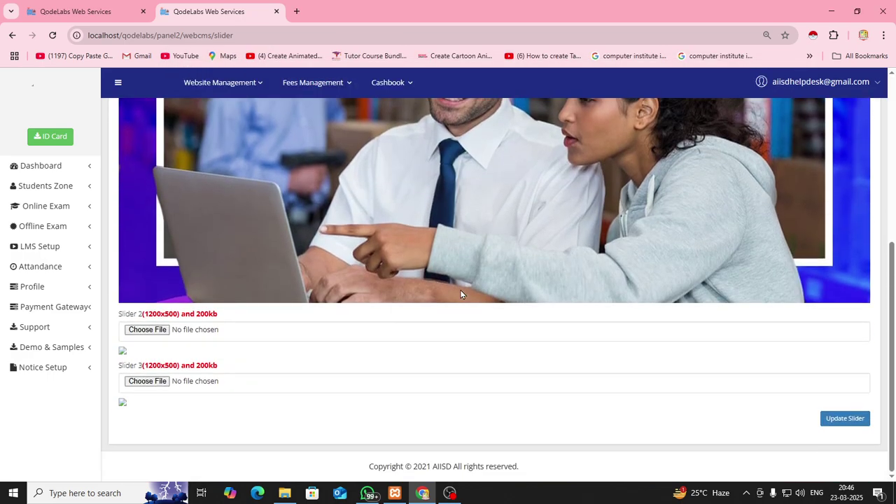
{"action": "left_click", "coordinate": [166, 333]}
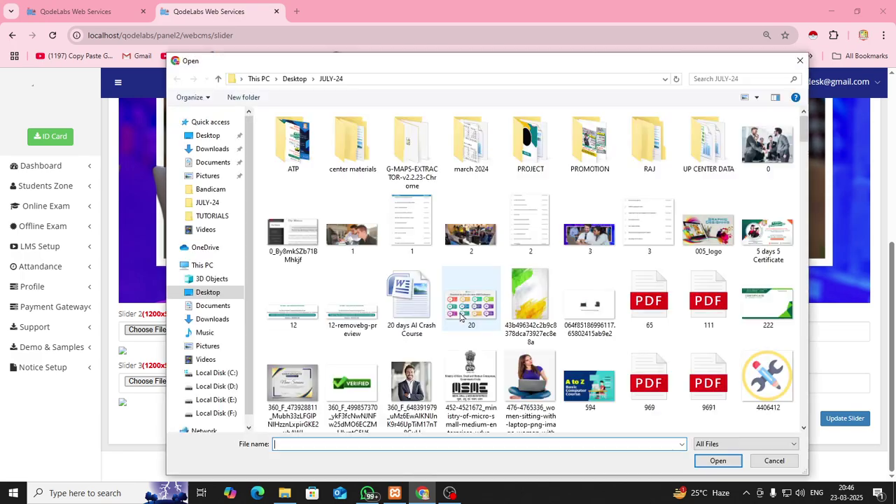
{"action": "left_click", "coordinate": [471, 231]}
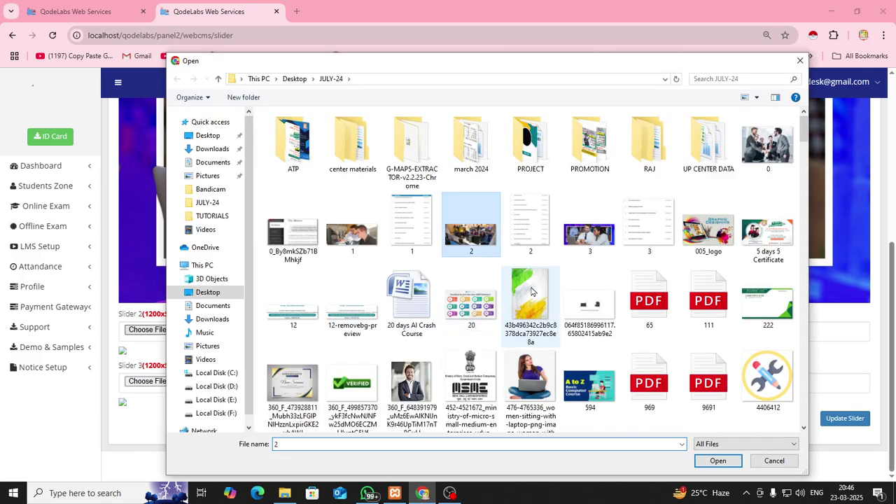
{"action": "left_click", "coordinate": [718, 461]}
{"action": "scroll", "coordinate": [369, 280], "scroll_direction": "down", "scroll_amount": 4}
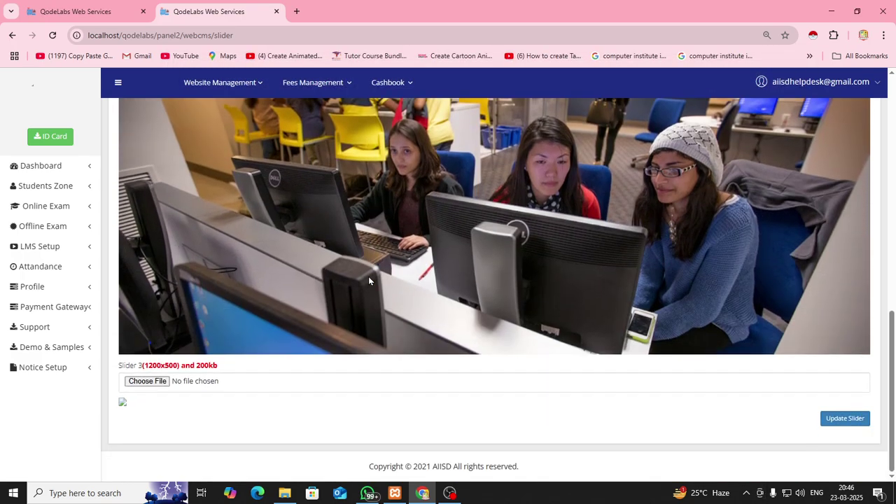
{"action": "left_click", "coordinate": [148, 381]}
{"action": "left_click", "coordinate": [361, 242]}
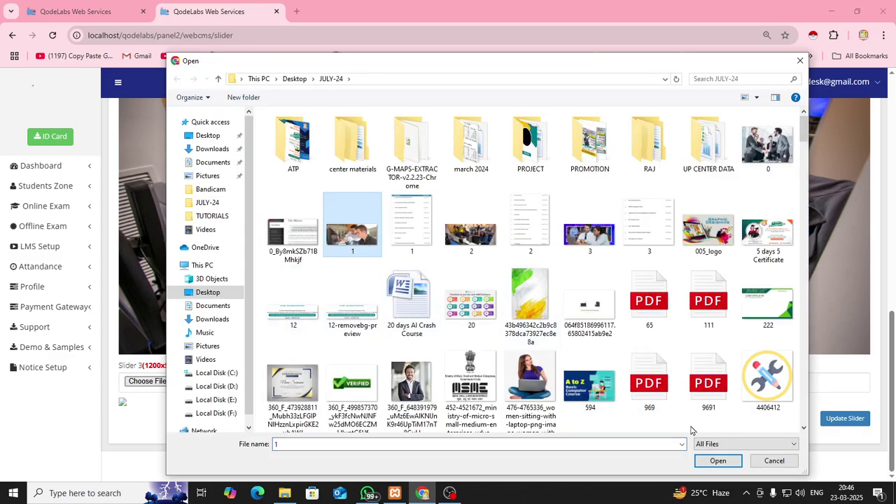
{"action": "left_click", "coordinate": [718, 460]}
{"action": "scroll", "coordinate": [488, 348], "scroll_direction": "down", "scroll_amount": 4}
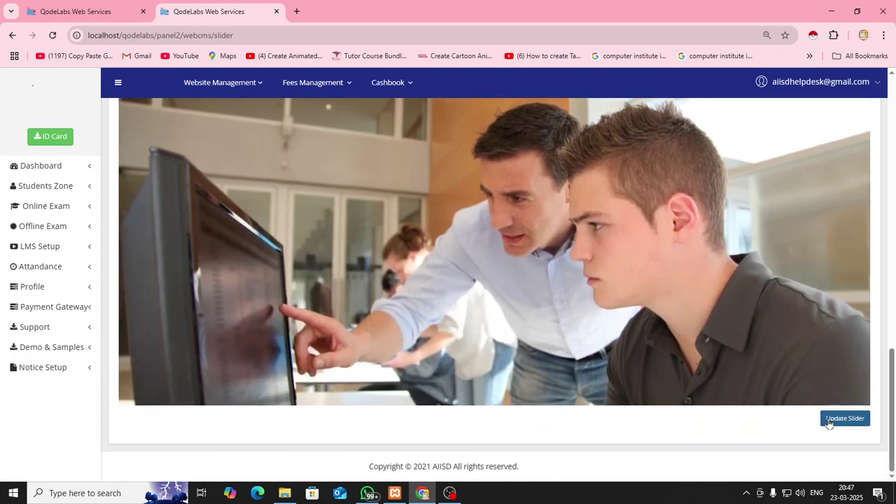
{"action": "left_click", "coordinate": [845, 418]}
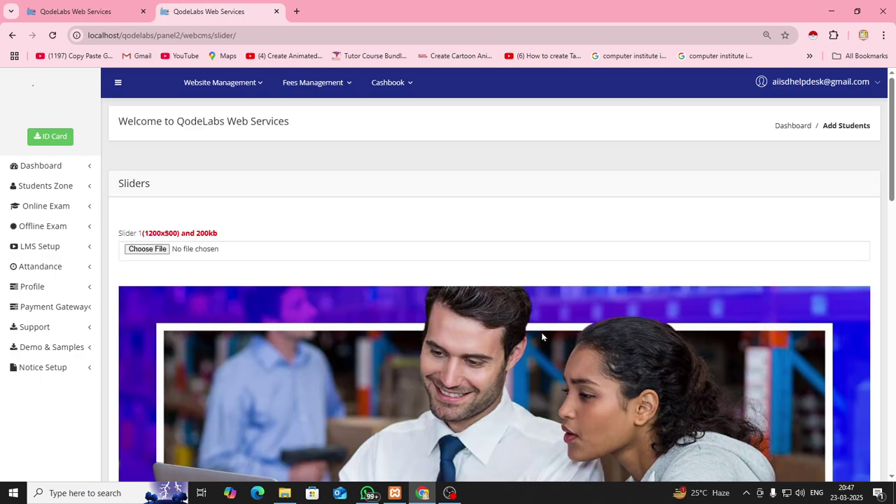
View the new slides on the public home page and confirm Blog / Event lists no events
{"action": "left_click", "coordinate": [106, 20]}
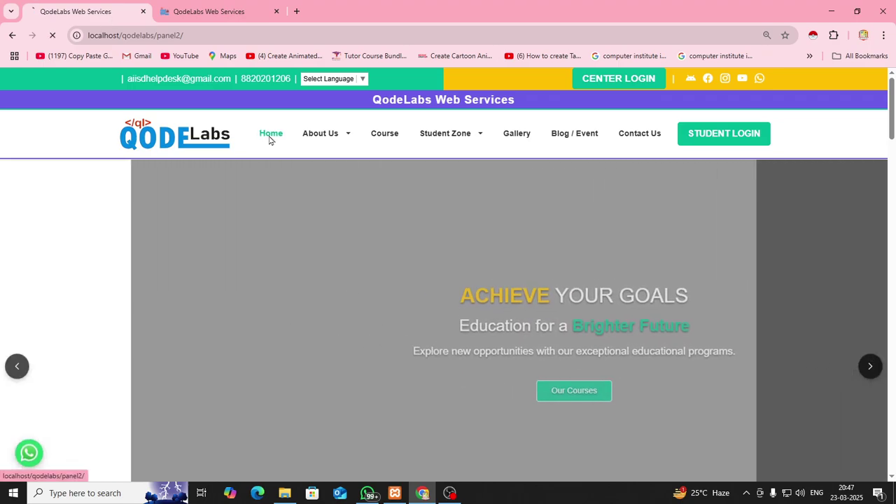
{"action": "left_click", "coordinate": [270, 138]}
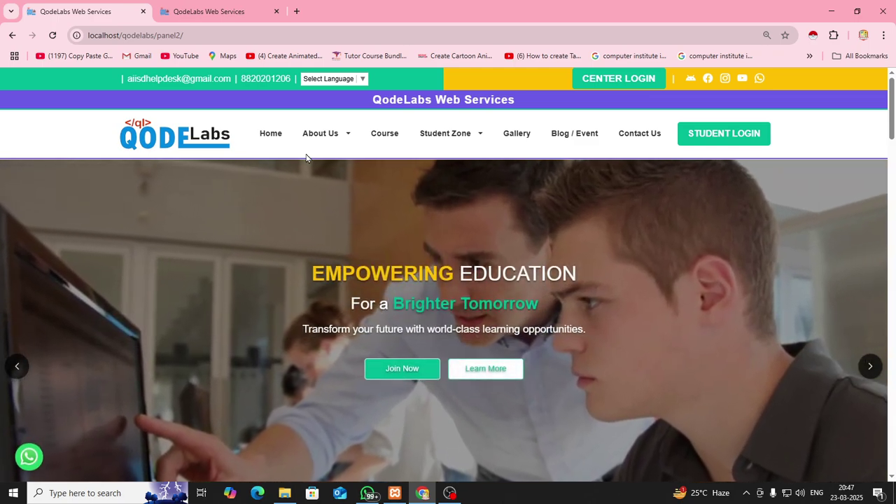
{"action": "left_click", "coordinate": [587, 138]}
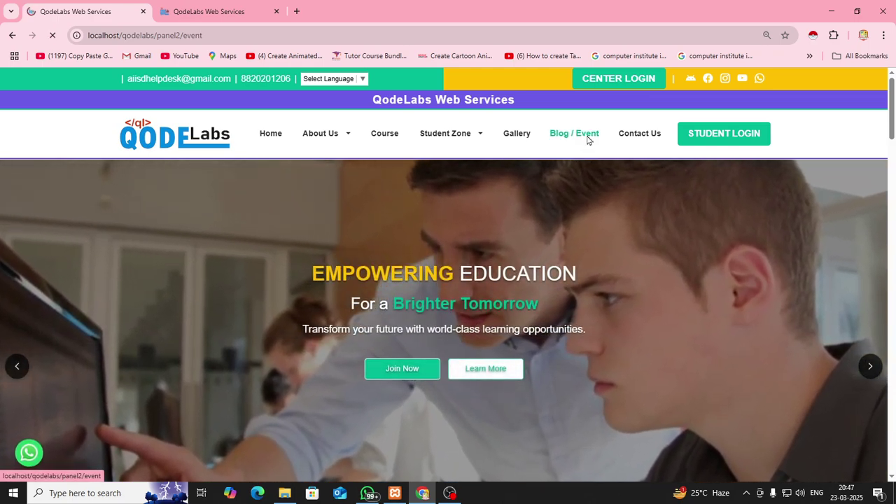
{"action": "scroll", "coordinate": [430, 331], "scroll_direction": "down", "scroll_amount": 3}
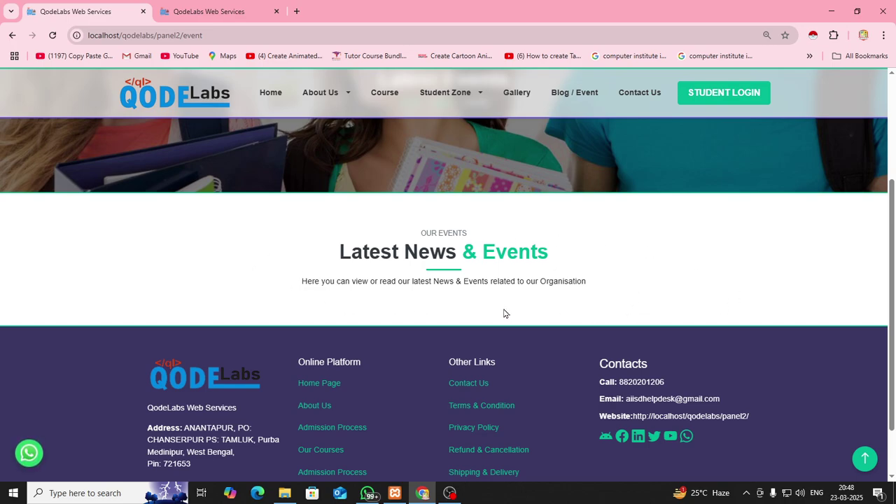
{"action": "left_click", "coordinate": [222, 16]}
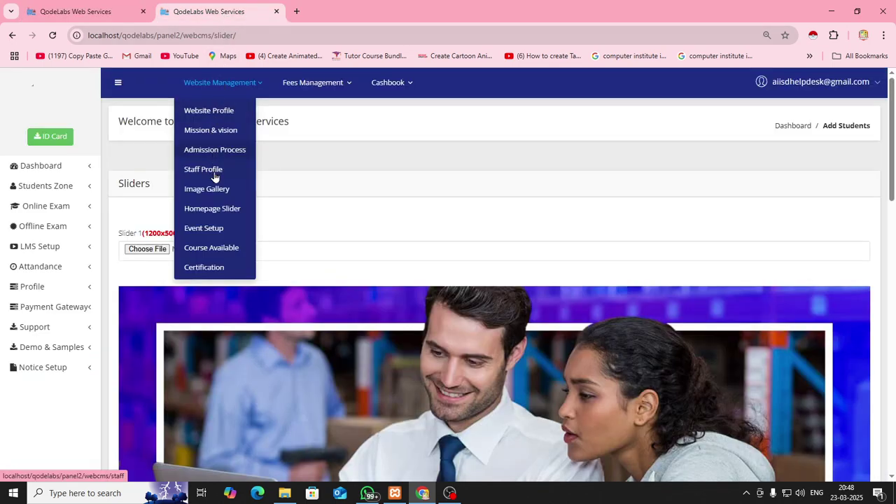
Open the event form and enter title 'New Year Celebrationq' with location Howrah
{"action": "left_click", "coordinate": [210, 233]}
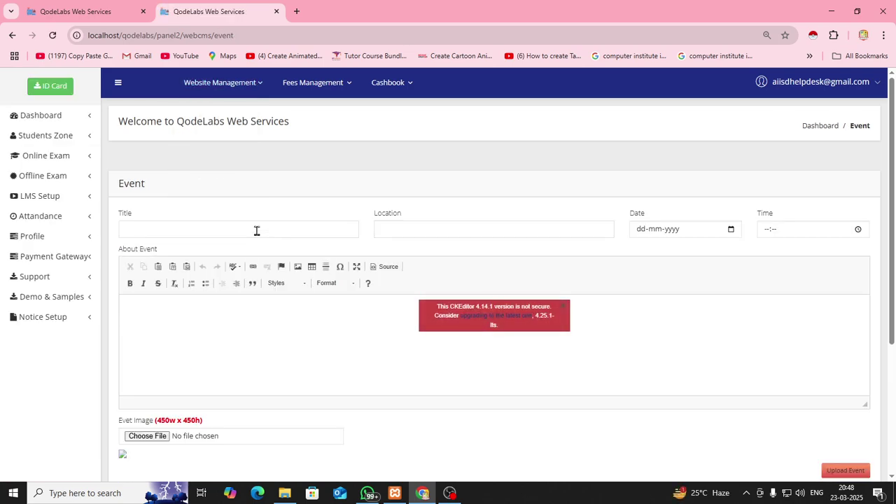
{"action": "left_click", "coordinate": [256, 230]}
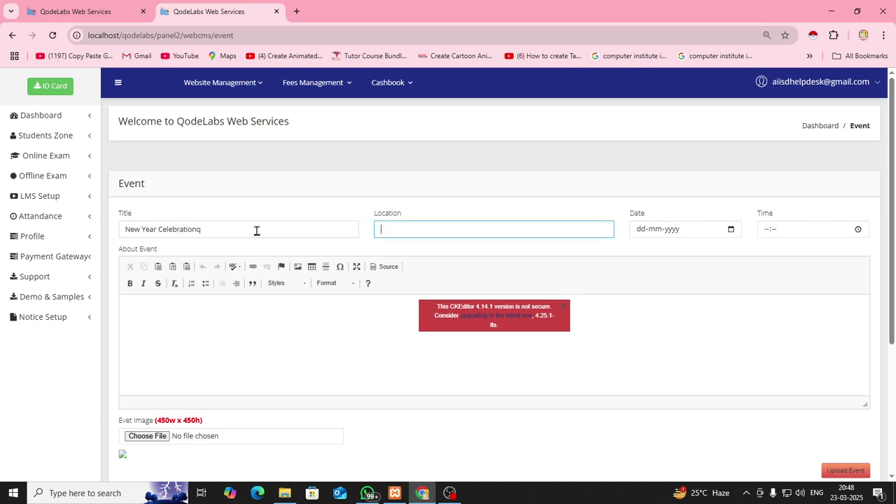
{"action": "type", "text": "Hwrah"}
{"action": "key", "text": "BackSpace"}
{"action": "key", "text": "BackSpace"}
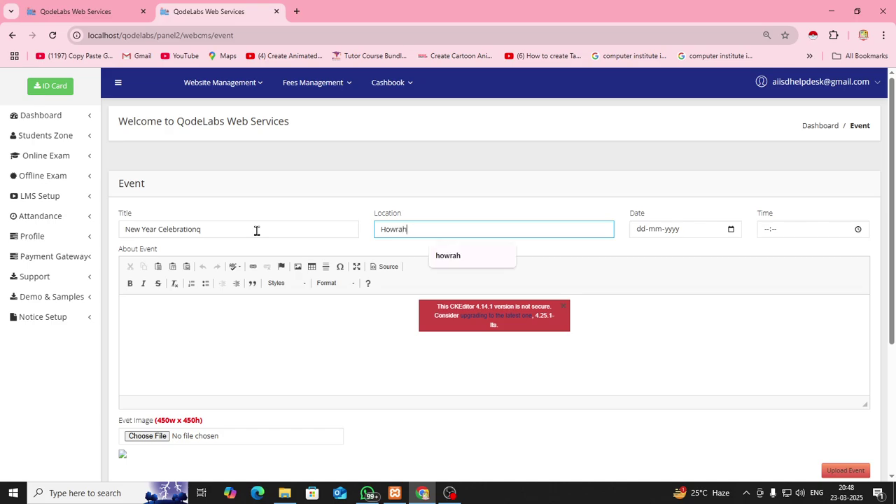
{"action": "key", "text": "Tab"}
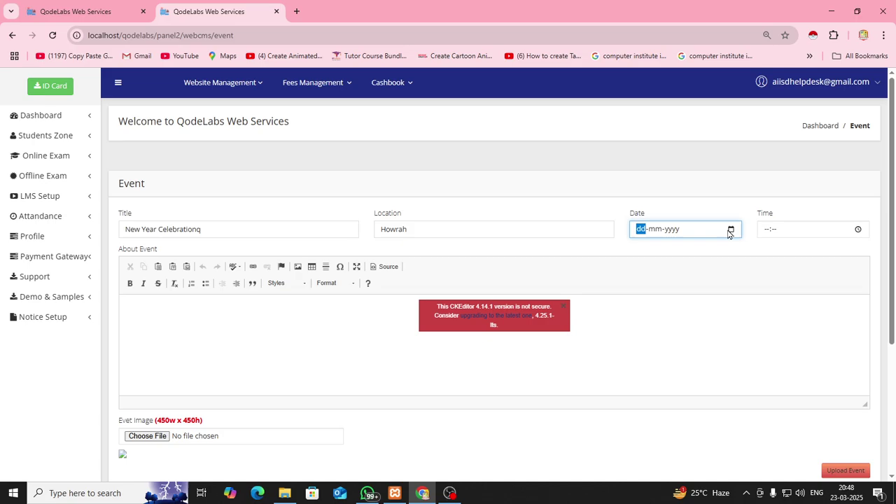
Set the event date 23-03-2025, time 20:51, and paste three description paragraphs
{"action": "left_click", "coordinate": [730, 231]}
{"action": "left_click", "coordinate": [725, 321]}
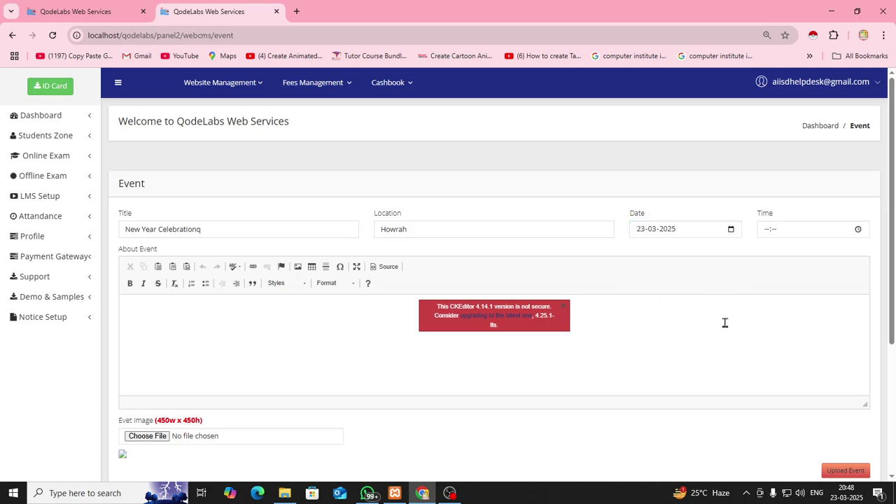
{"action": "left_click", "coordinate": [858, 230]}
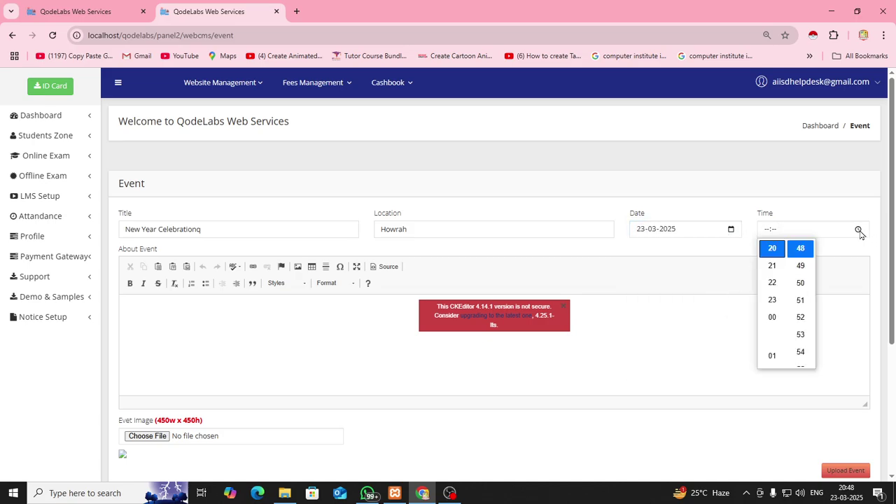
{"action": "left_click", "coordinate": [802, 299]}
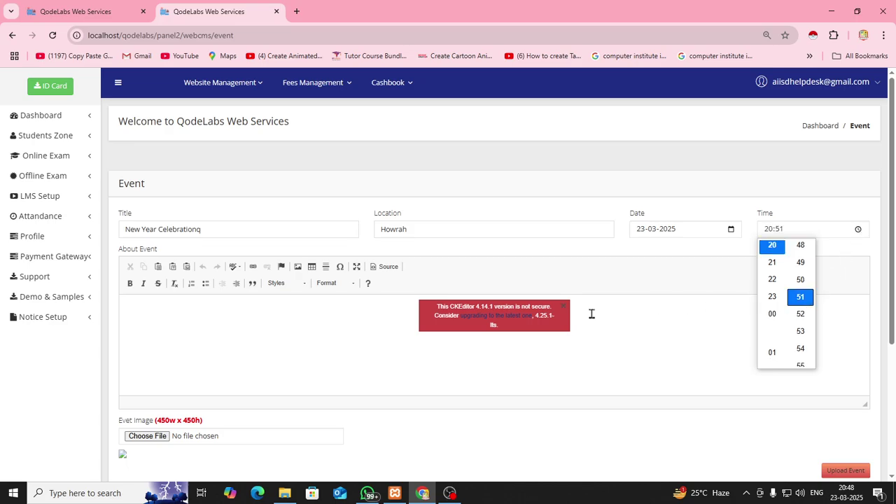
{"action": "left_click", "coordinate": [266, 324]}
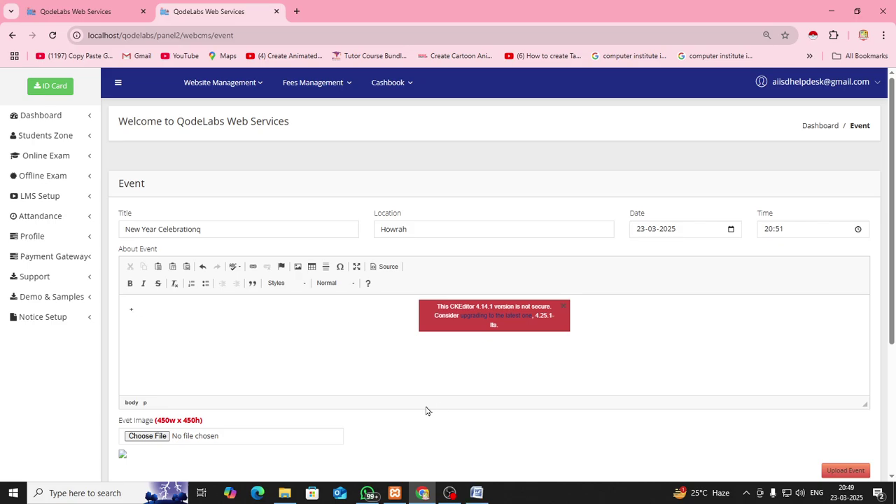
{"action": "key", "text": "ctrl+v"}
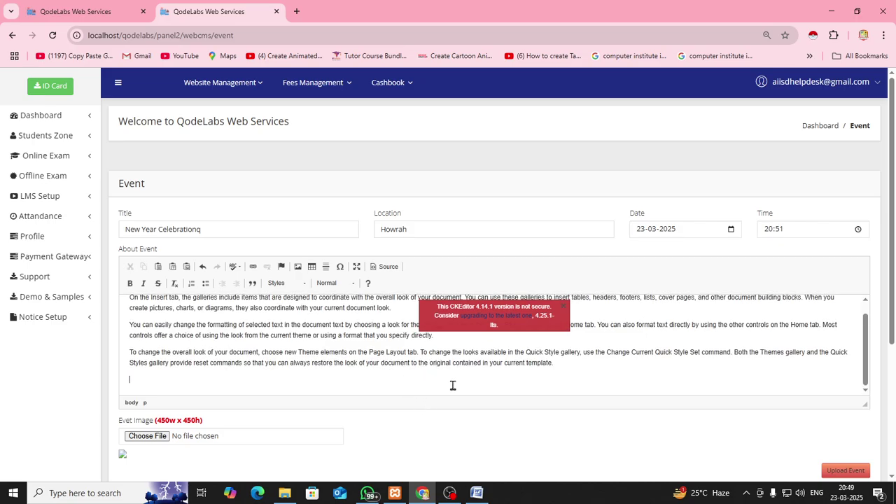
Try event images from Desktop\TUTORIALS, dismissing the image size warnings for unsuitable files
{"action": "left_click", "coordinate": [142, 437]}
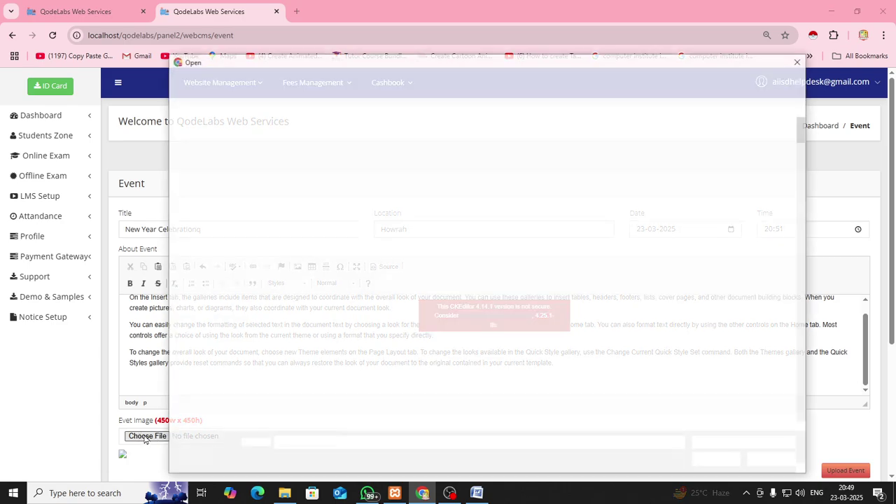
{"action": "left_click", "coordinate": [207, 294]}
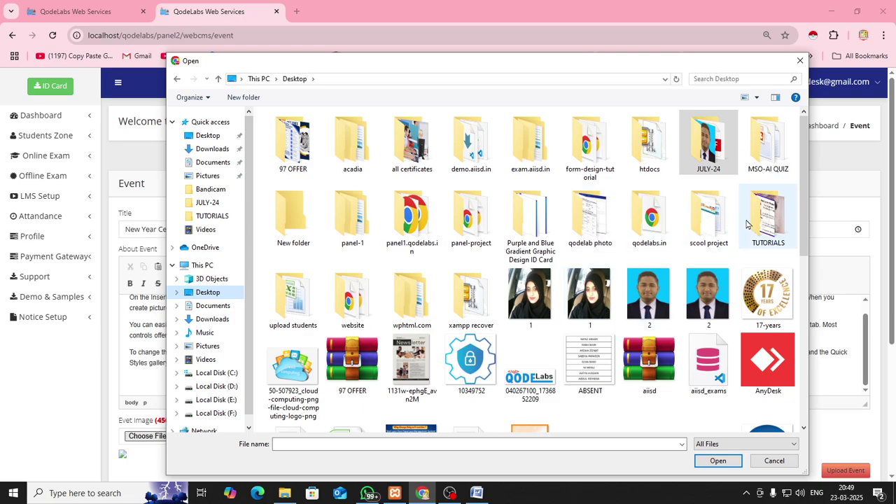
{"action": "double_click", "coordinate": [768, 217]}
{"action": "left_click", "coordinate": [655, 151]}
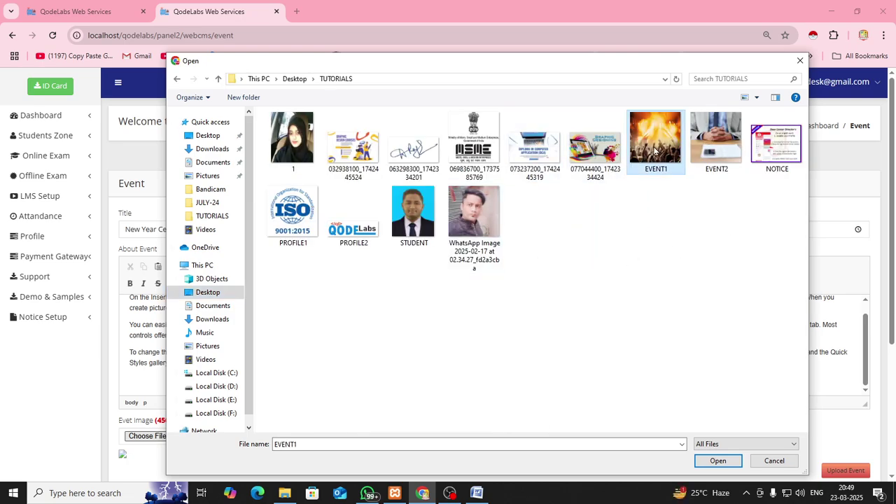
{"action": "left_click", "coordinate": [706, 461]}
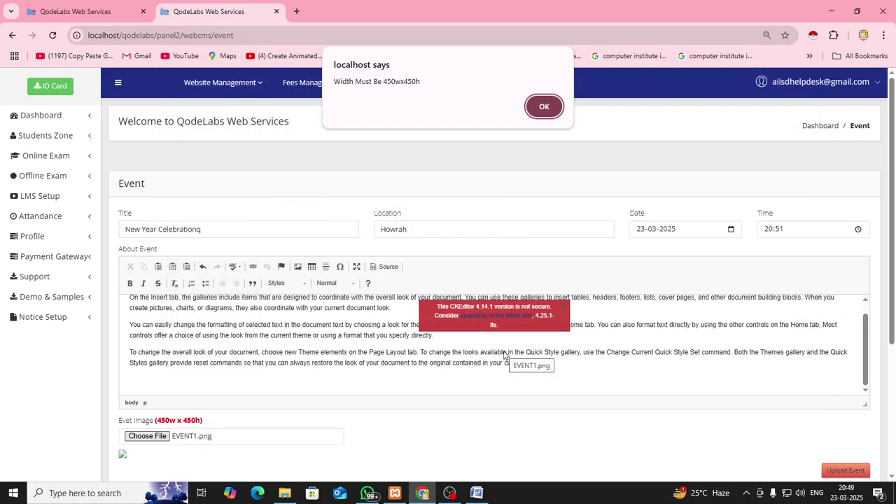
{"action": "left_click", "coordinate": [544, 107]}
{"action": "left_click", "coordinate": [147, 435]}
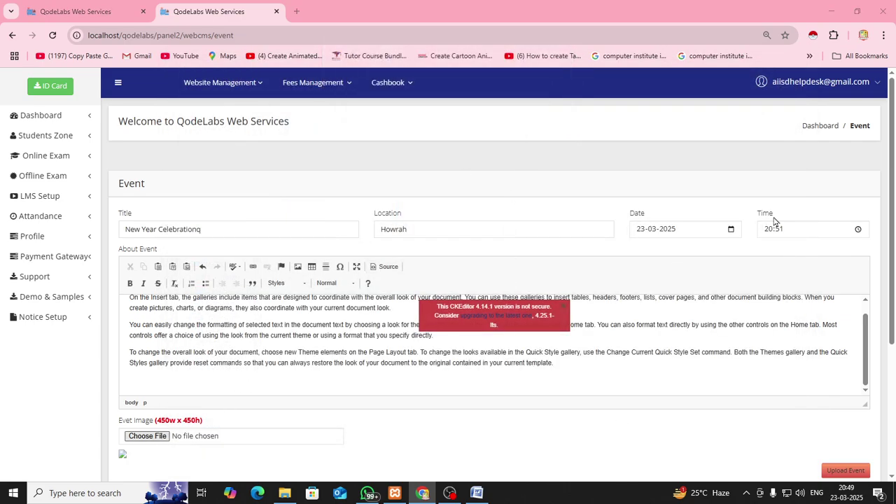
{"action": "left_click", "coordinate": [715, 144]}
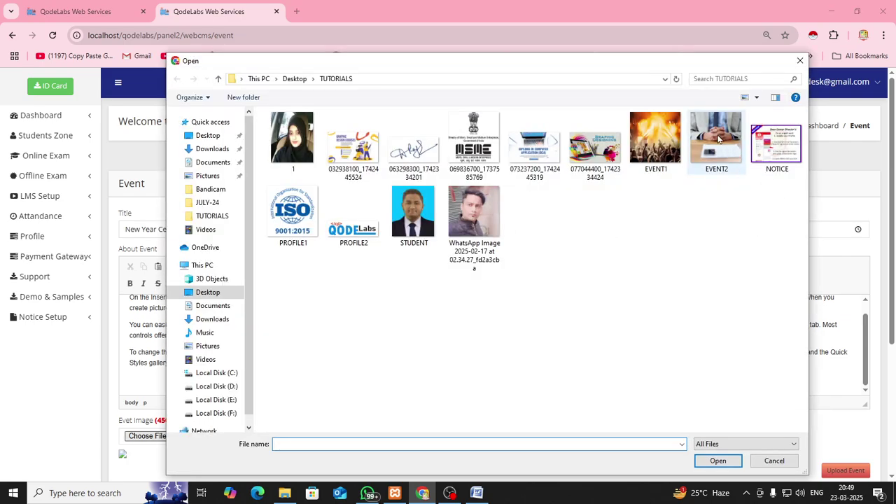
{"action": "left_click", "coordinate": [718, 461]}
{"action": "left_click", "coordinate": [543, 101]}
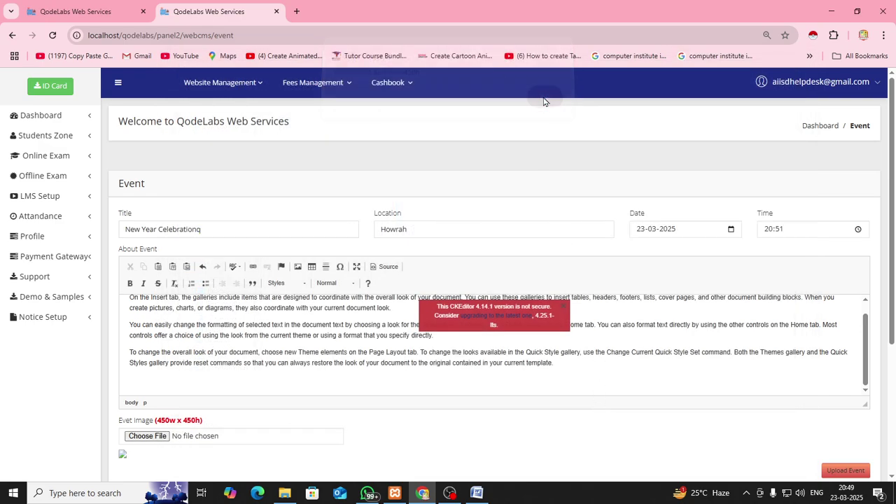
Attach EVENT1 as the event image and upload the New Year Celebrationq event
{"action": "scroll", "coordinate": [418, 400], "scroll_direction": "down", "scroll_amount": 1}
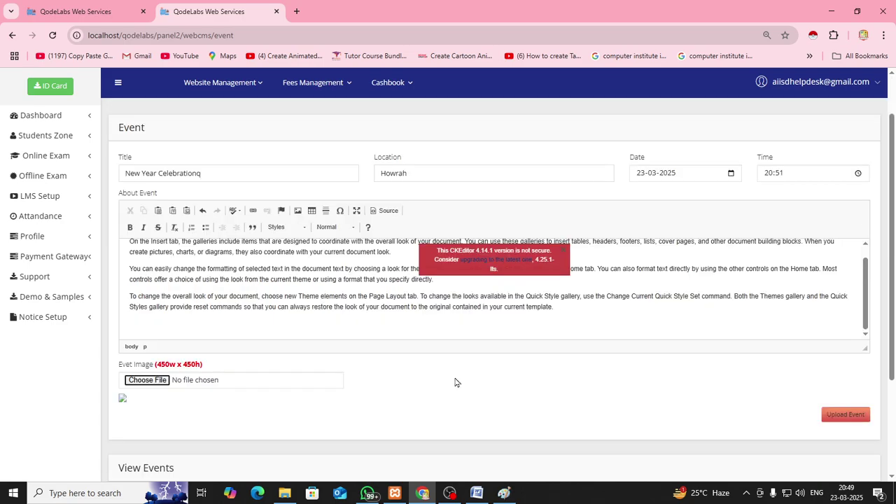
{"action": "left_click", "coordinate": [144, 384]}
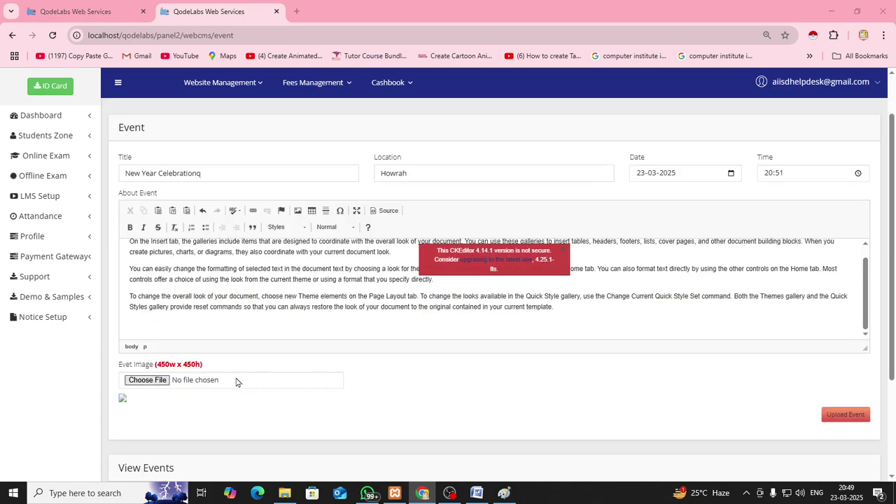
{"action": "left_click", "coordinate": [656, 142]}
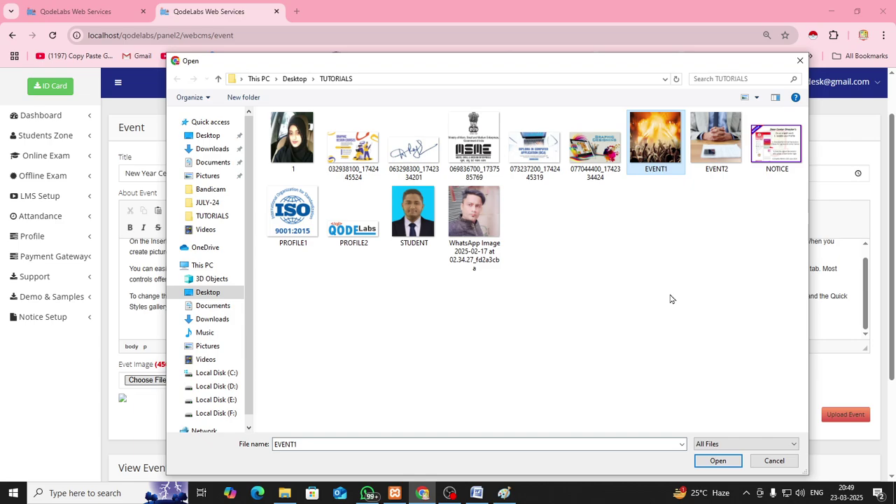
{"action": "left_click", "coordinate": [717, 460]}
{"action": "scroll", "coordinate": [416, 352], "scroll_direction": "down", "scroll_amount": 2}
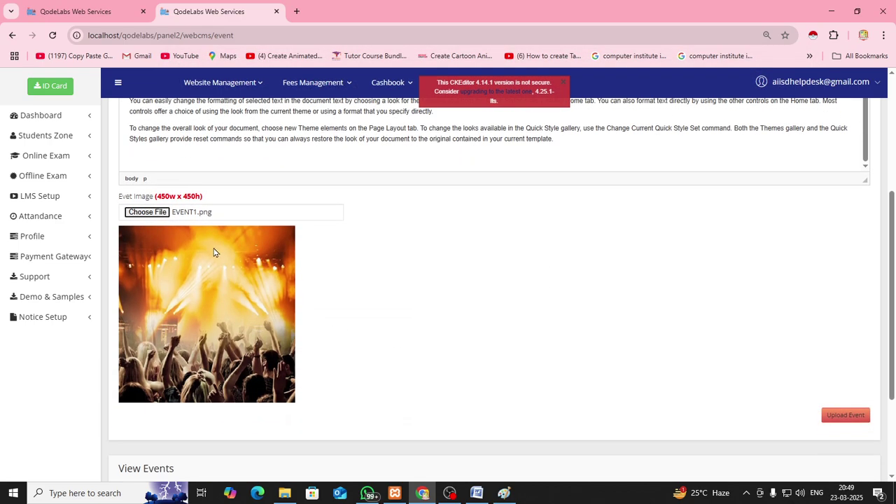
{"action": "left_click", "coordinate": [855, 417]}
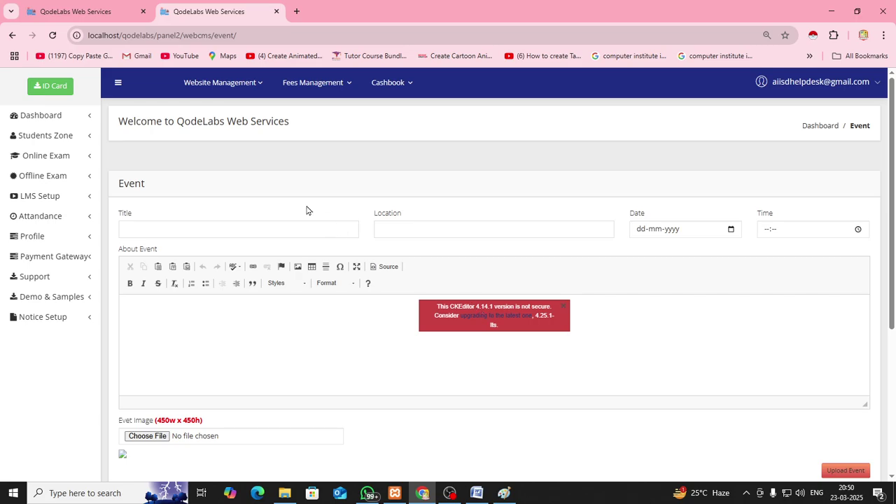
On the public Blog / Event page, open the New Year Celebrationq event card
{"action": "left_click", "coordinate": [107, 20]}
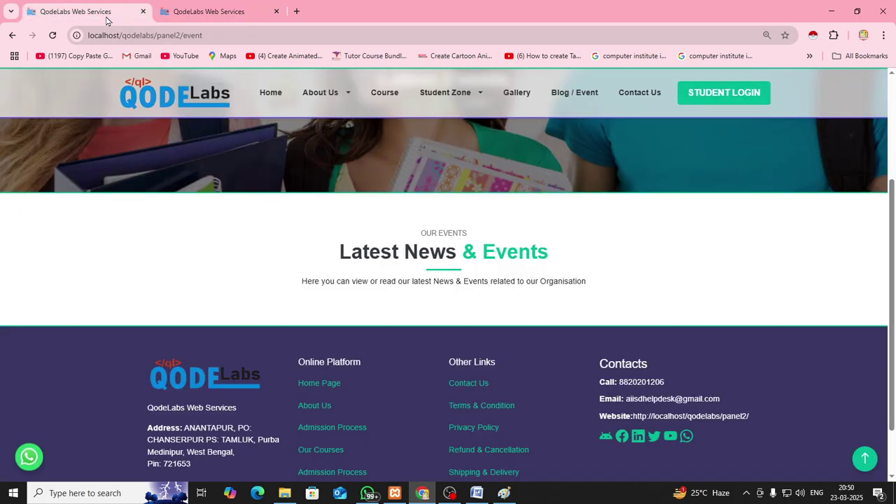
{"action": "left_click", "coordinate": [570, 95]}
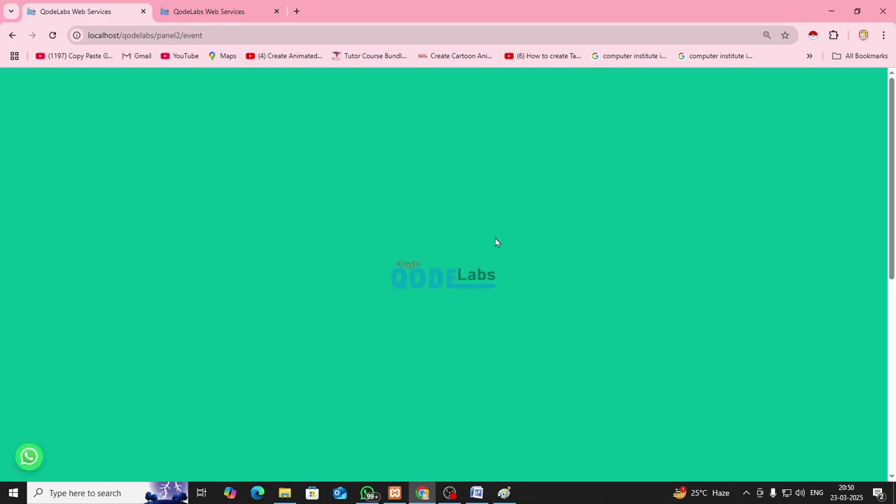
{"action": "scroll", "coordinate": [481, 244], "scroll_direction": "down", "scroll_amount": 5}
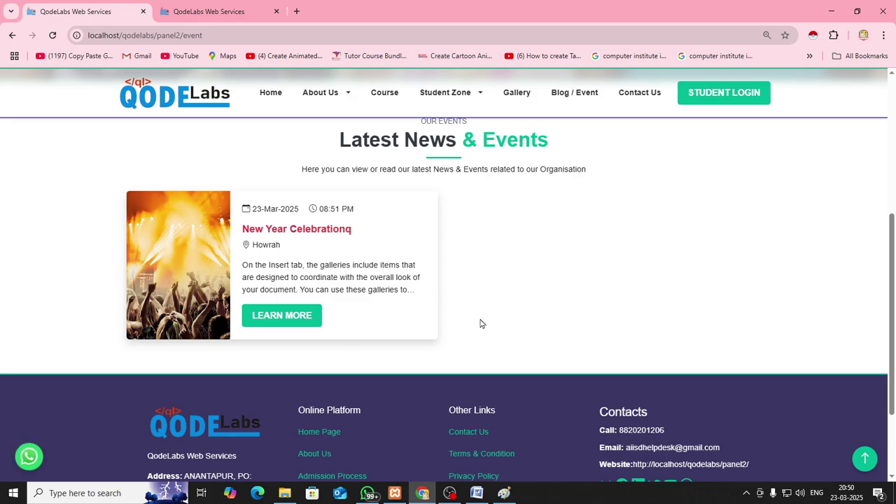
{"action": "left_click", "coordinate": [291, 315]}
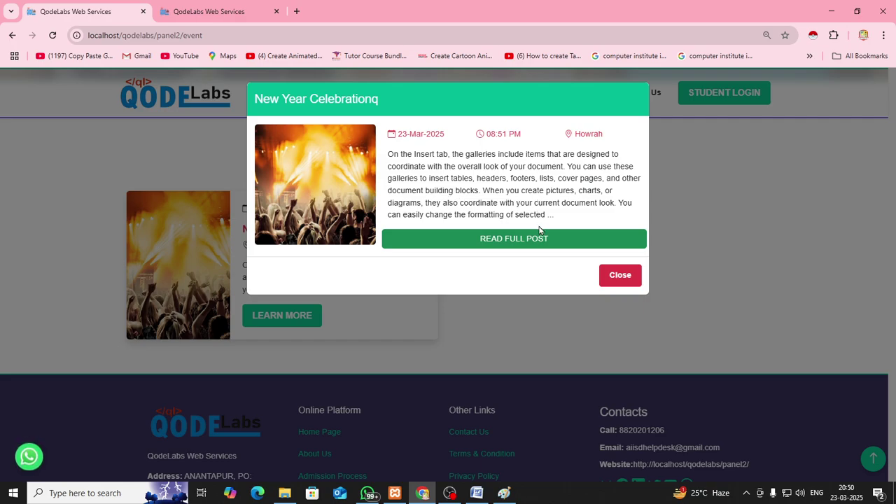
Read the full post, checking its image, Howrah, 2025-03-23, 08:51 PM and description
{"action": "left_click", "coordinate": [522, 244]}
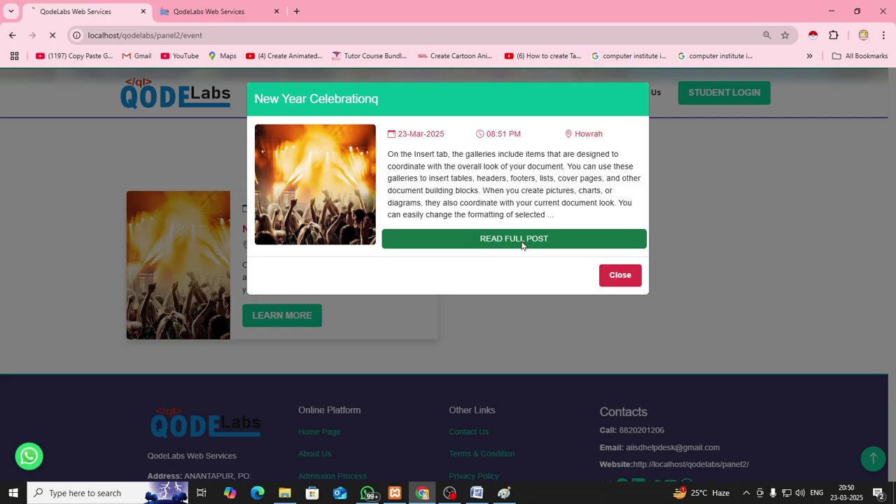
{"action": "scroll", "coordinate": [518, 282], "scroll_direction": "down", "scroll_amount": 4}
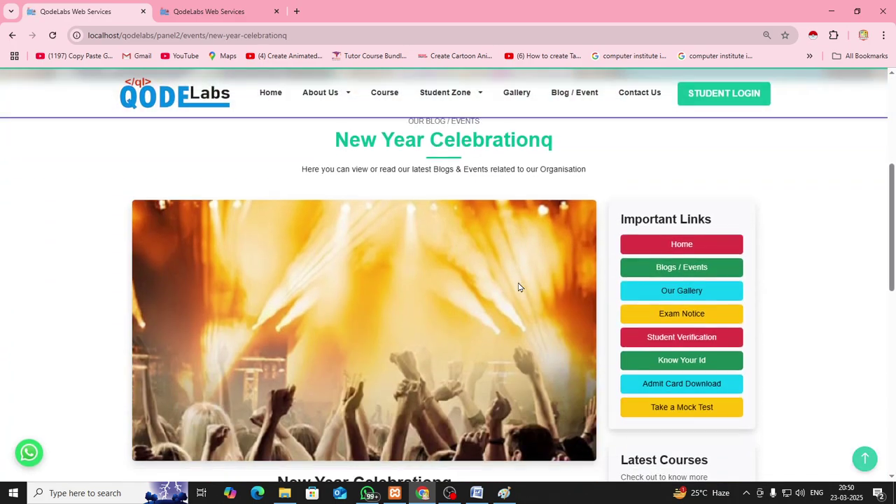
{"action": "scroll", "coordinate": [518, 287], "scroll_direction": "down", "scroll_amount": 2}
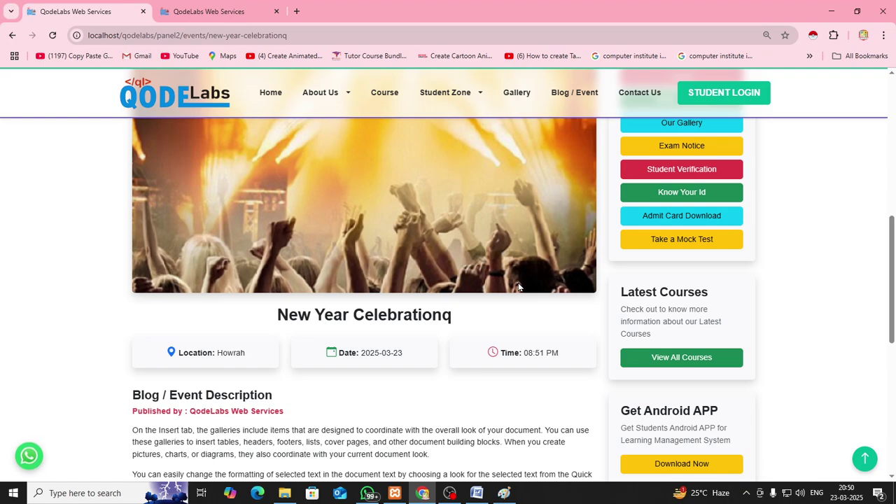
{"action": "scroll", "coordinate": [519, 287], "scroll_direction": "down", "scroll_amount": 3}
{"action": "scroll", "coordinate": [518, 287], "scroll_direction": "up", "scroll_amount": 2}
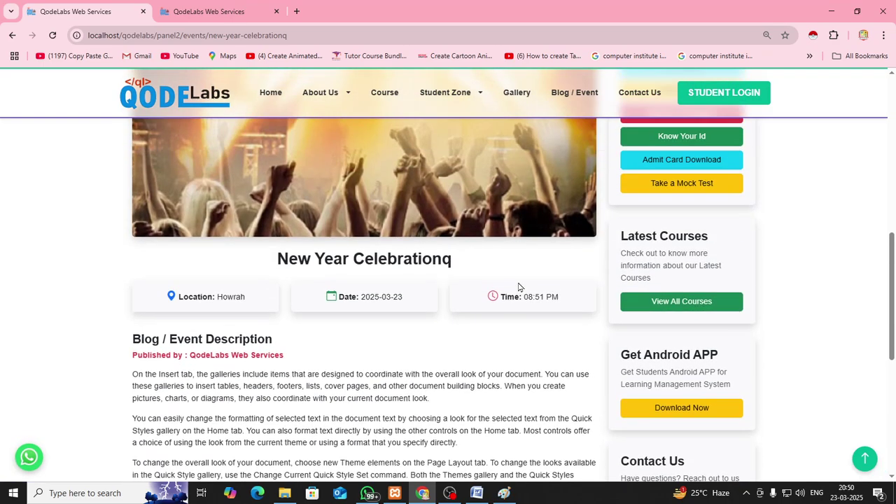
{"action": "scroll", "coordinate": [518, 287], "scroll_direction": "down", "scroll_amount": 2}
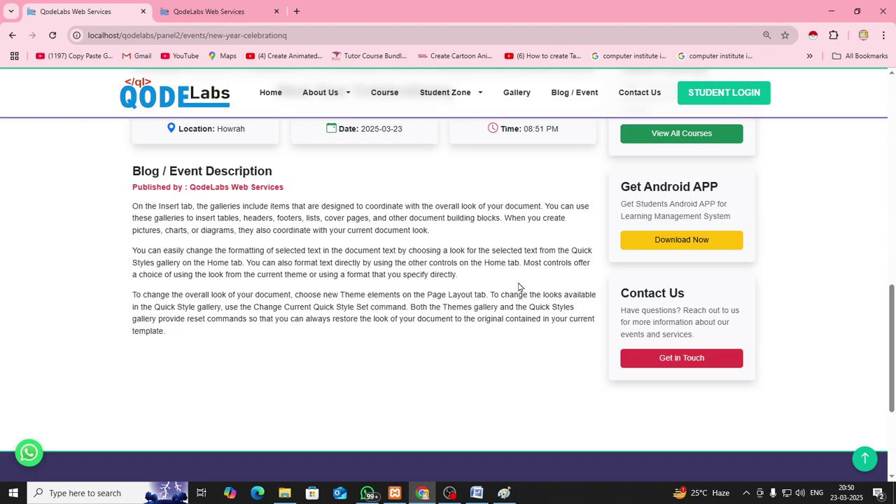
{"action": "scroll", "coordinate": [519, 287], "scroll_direction": "up", "scroll_amount": 4}
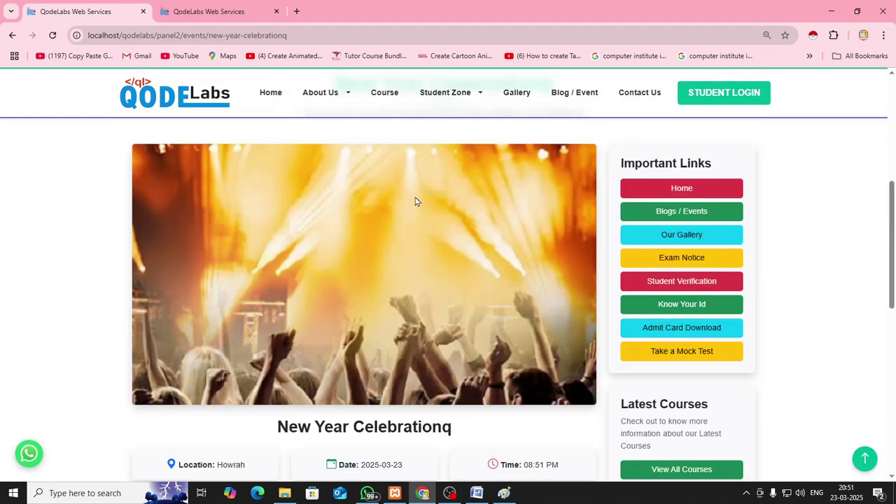
Return to the admin panel and open the course management page
{"action": "left_click", "coordinate": [236, 12]}
{"action": "left_click", "coordinate": [245, 86]}
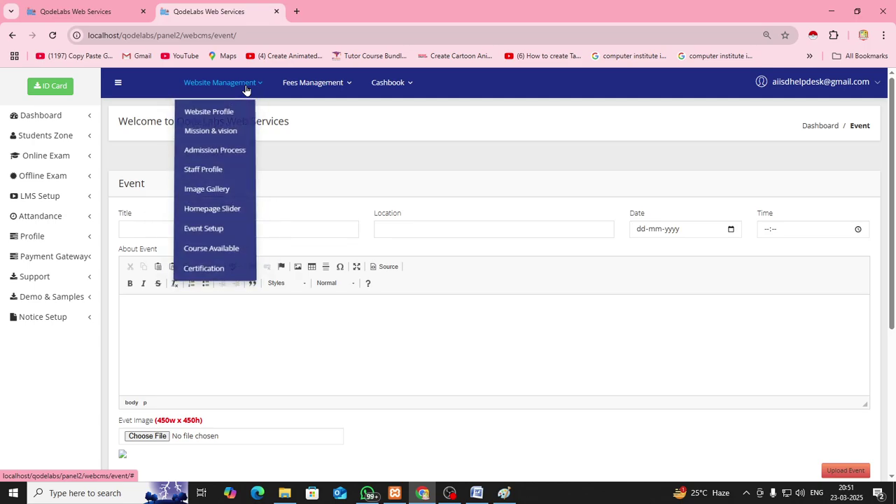
{"action": "left_click", "coordinate": [218, 253]}
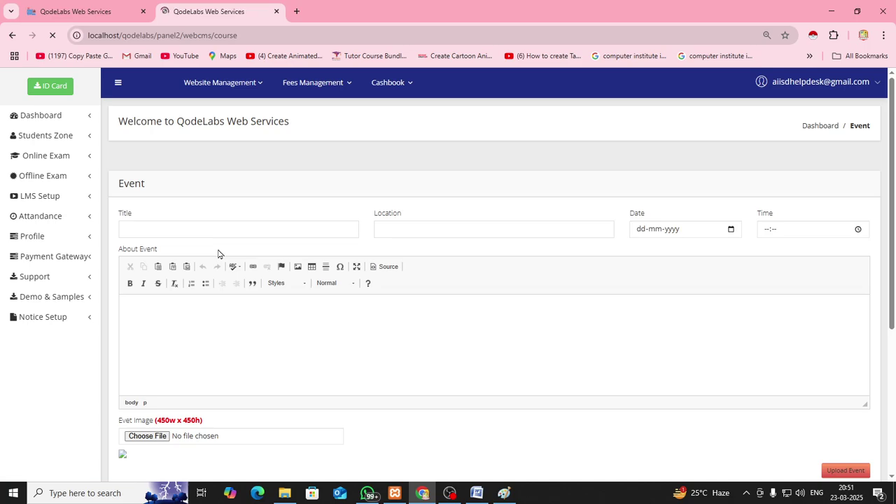
{"action": "scroll", "coordinate": [218, 253], "scroll_direction": "down", "scroll_amount": 2}
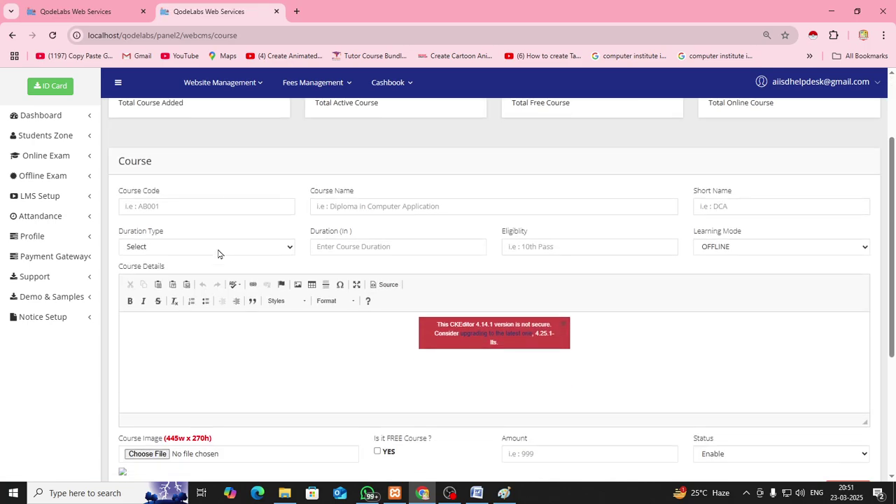
Enter course code ABC-001, name CERTIFIED OFFICE AUTOMATION TRAINER and short name COAT
{"action": "left_click", "coordinate": [226, 210]}
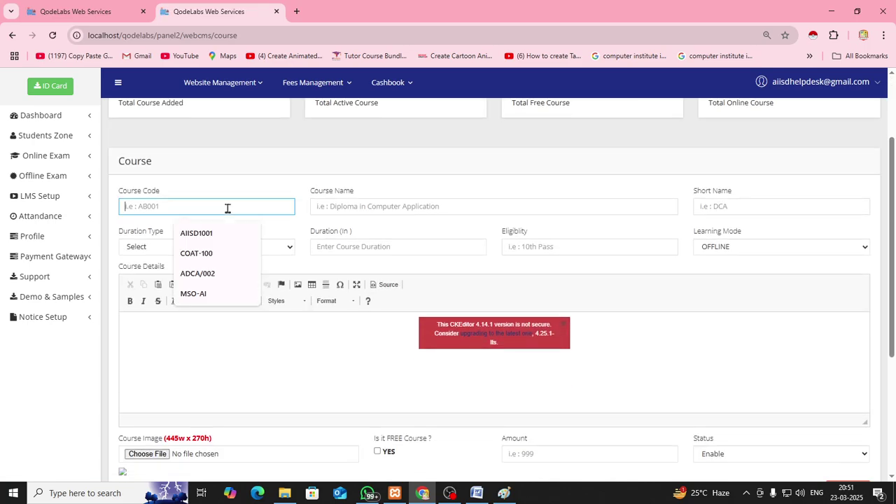
{"action": "left_click_drag", "start_coordinate": [119, 195], "coordinate": [159, 200]}
{"action": "left_click", "coordinate": [161, 204]}
{"action": "type", "text": "ABC-001"}
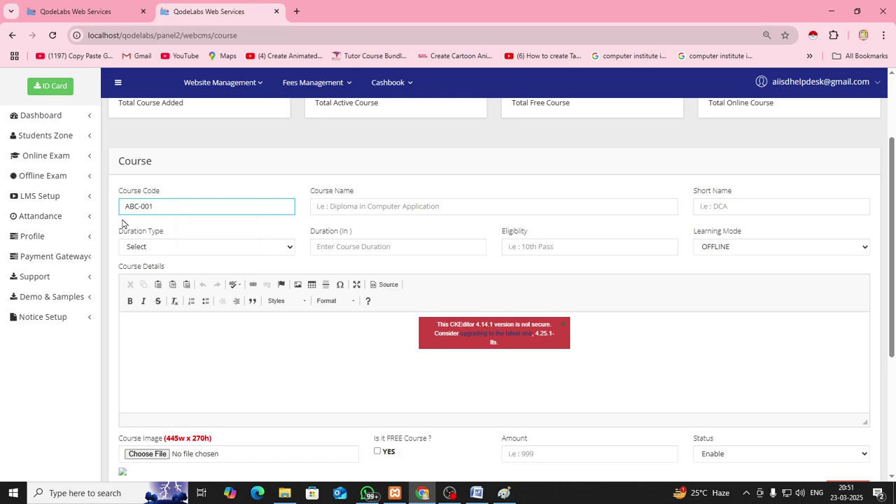
{"action": "left_click", "coordinate": [346, 209]}
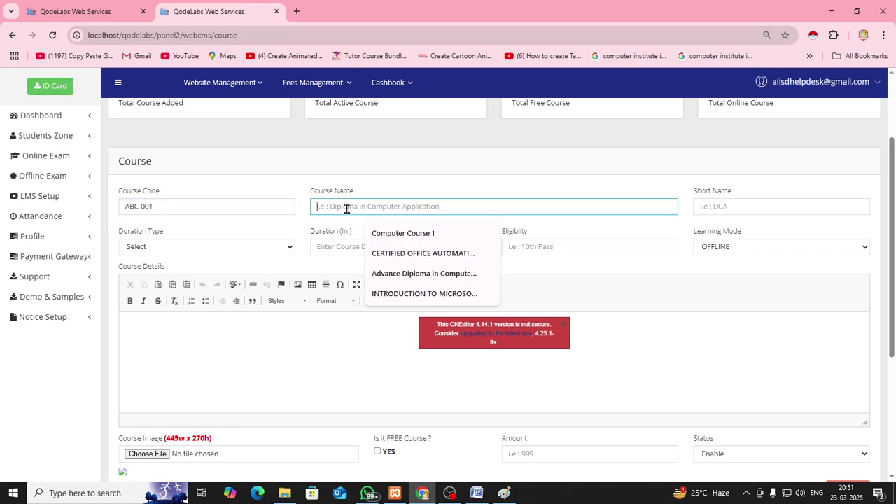
{"action": "left_click", "coordinate": [413, 254]}
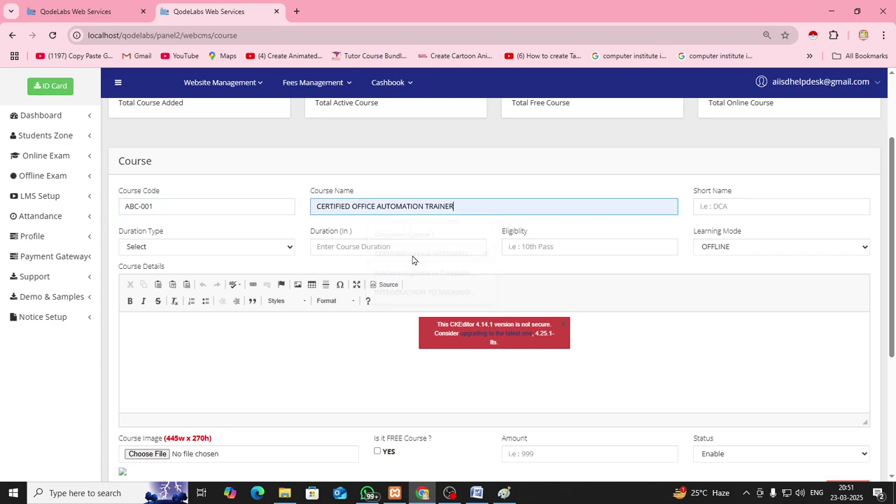
{"action": "left_click", "coordinate": [713, 208]}
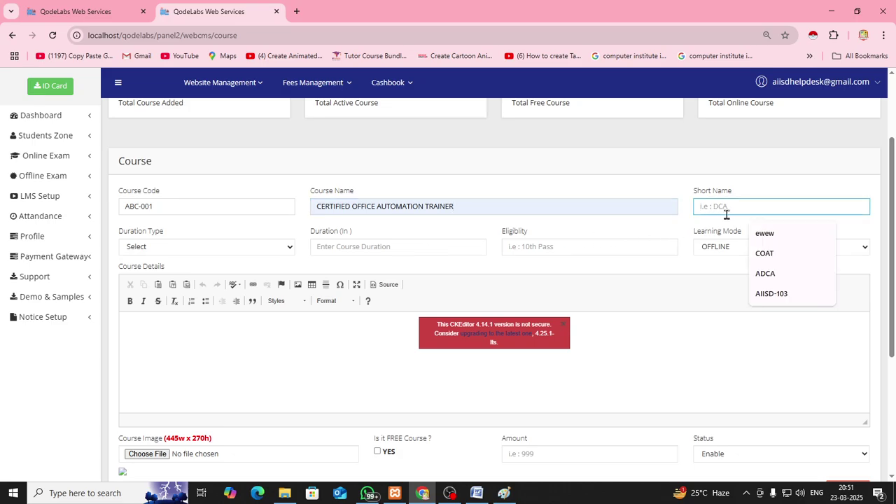
{"action": "left_click", "coordinate": [764, 253]}
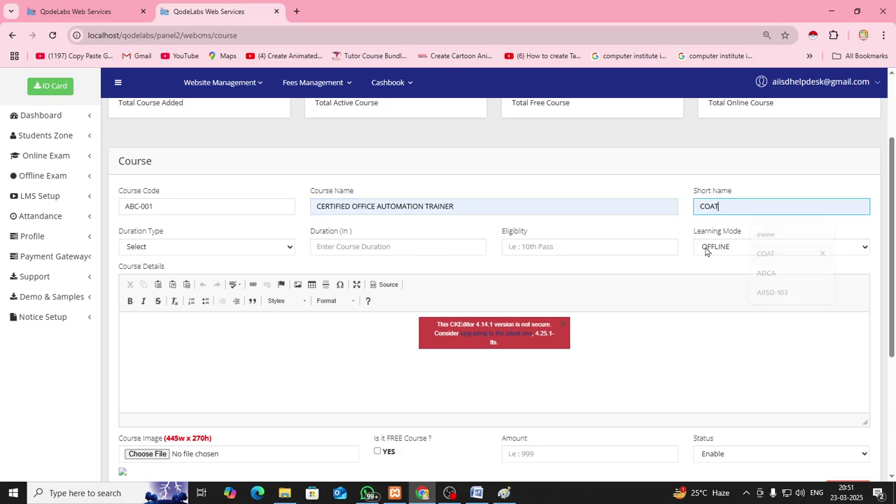
Set the course duration to 20 days and eligibility to 10th Pass
{"action": "left_click", "coordinate": [236, 247]}
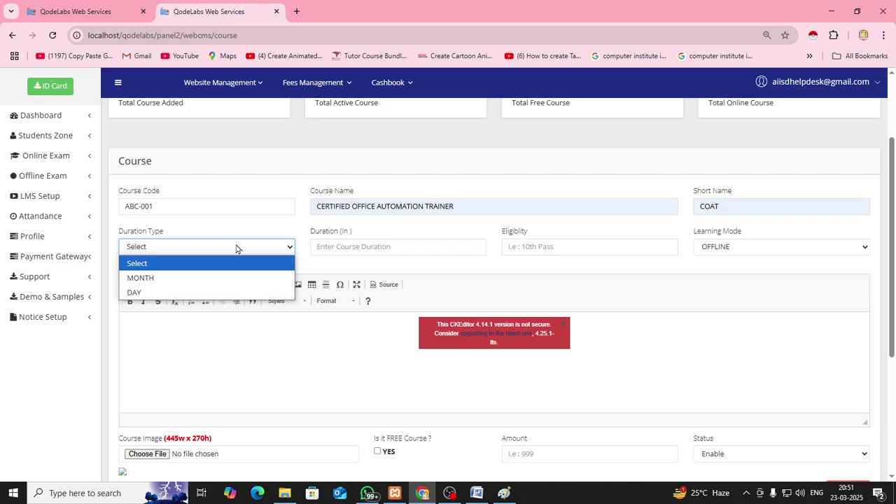
{"action": "left_click", "coordinate": [203, 292]}
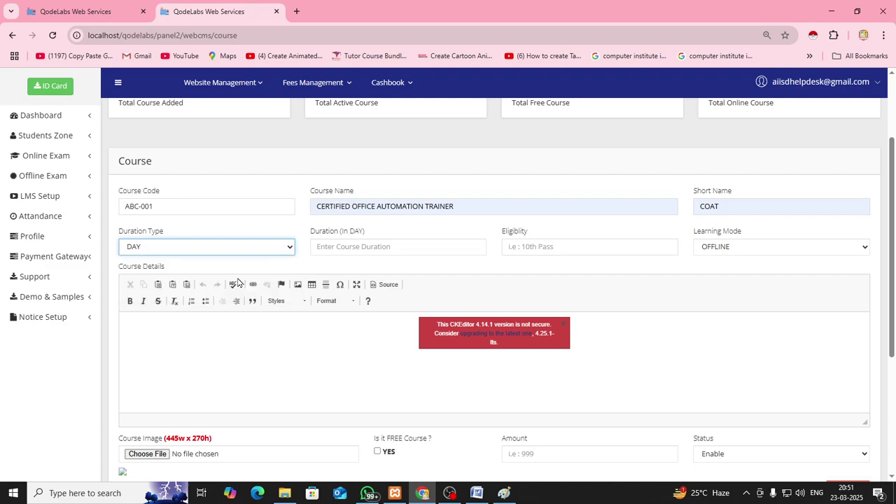
{"action": "left_click_drag", "start_coordinate": [308, 232], "coordinate": [371, 233]}
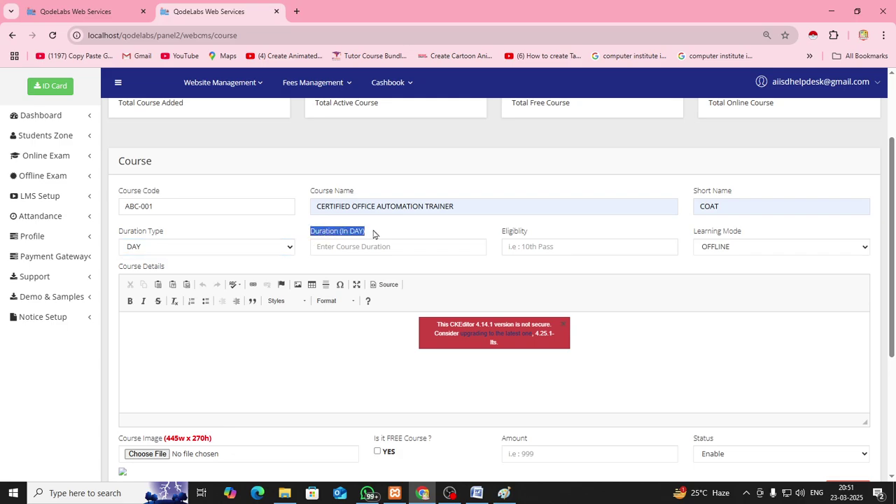
{"action": "left_click", "coordinate": [350, 246]}
{"action": "type", "text": "20"}
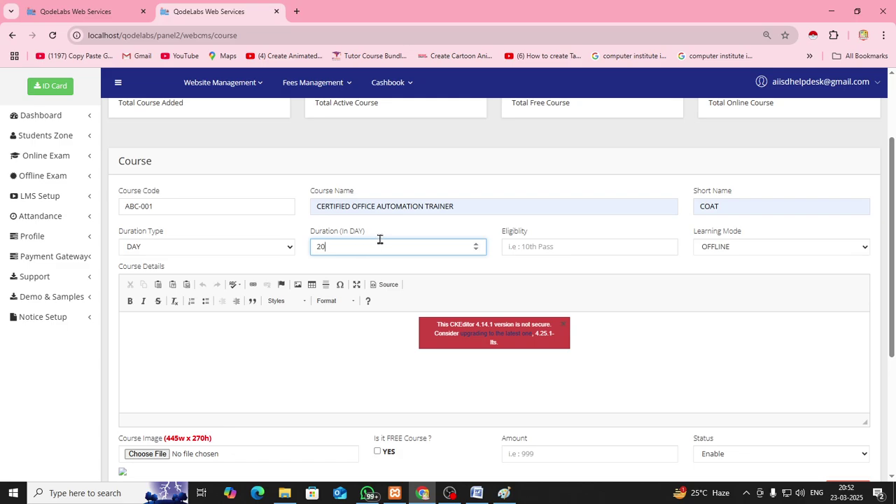
{"action": "left_click", "coordinate": [540, 246]}
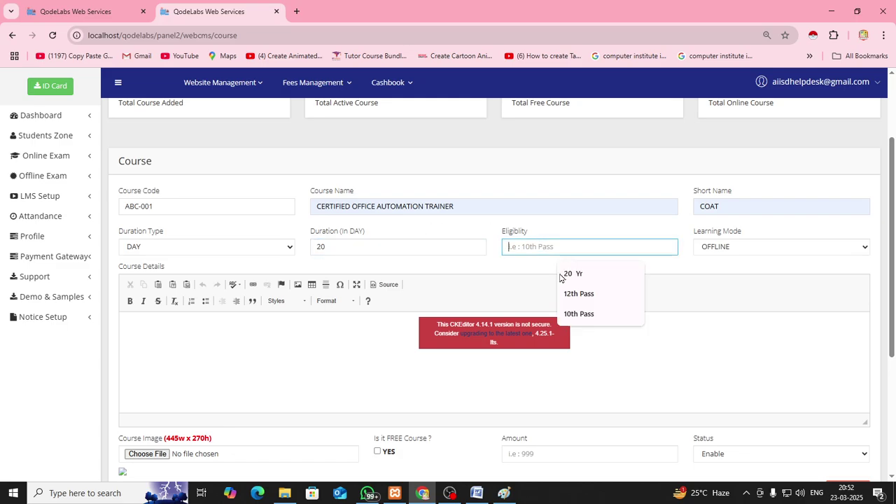
{"action": "left_click", "coordinate": [568, 313]}
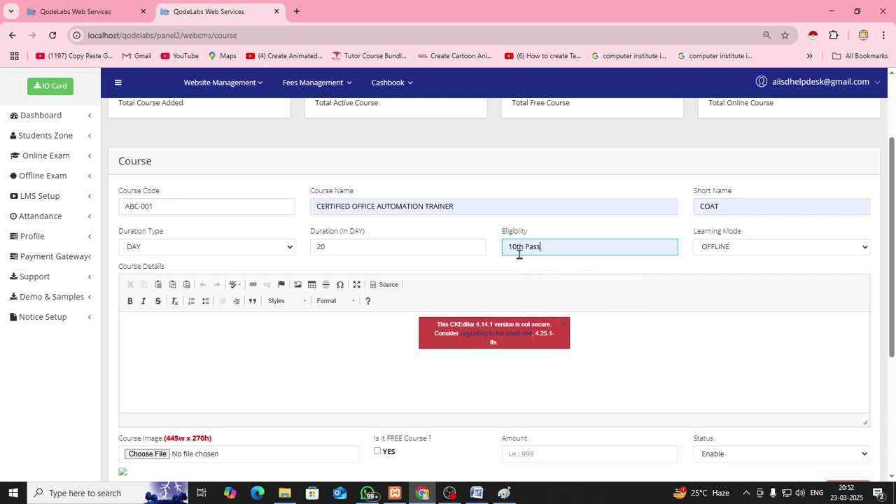
Try the BOTH and OFFLINE learning modes, then settle on ONLINE
{"action": "left_click", "coordinate": [602, 268]}
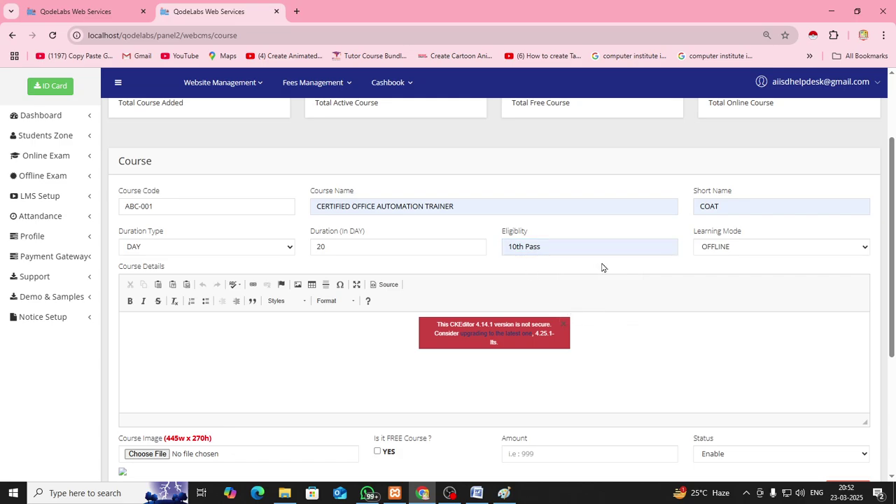
{"action": "left_click", "coordinate": [751, 248]}
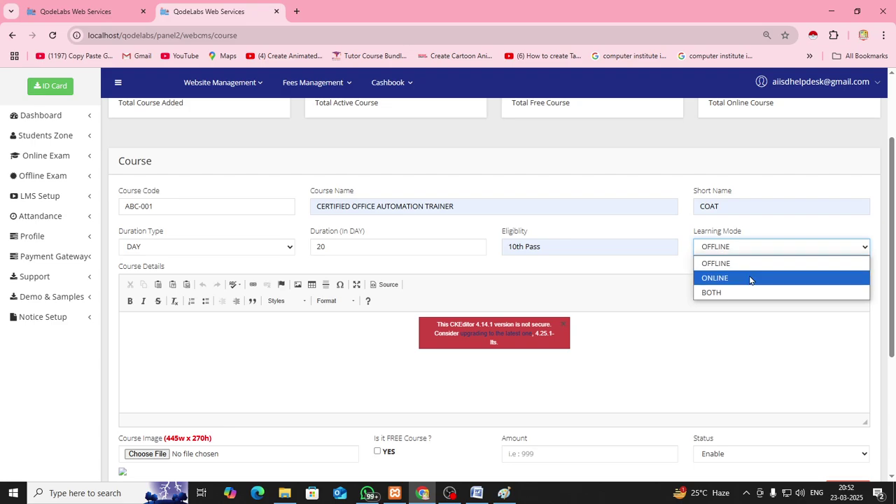
{"action": "left_click", "coordinate": [750, 279]}
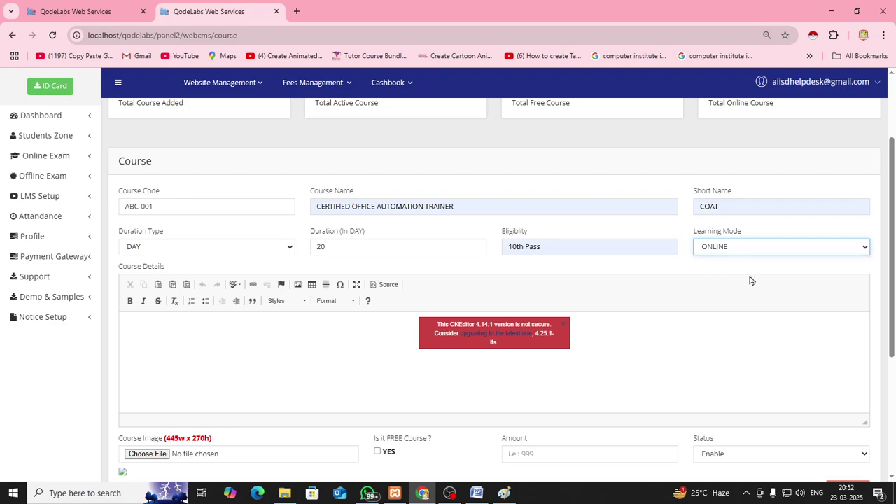
{"action": "left_click", "coordinate": [745, 272]}
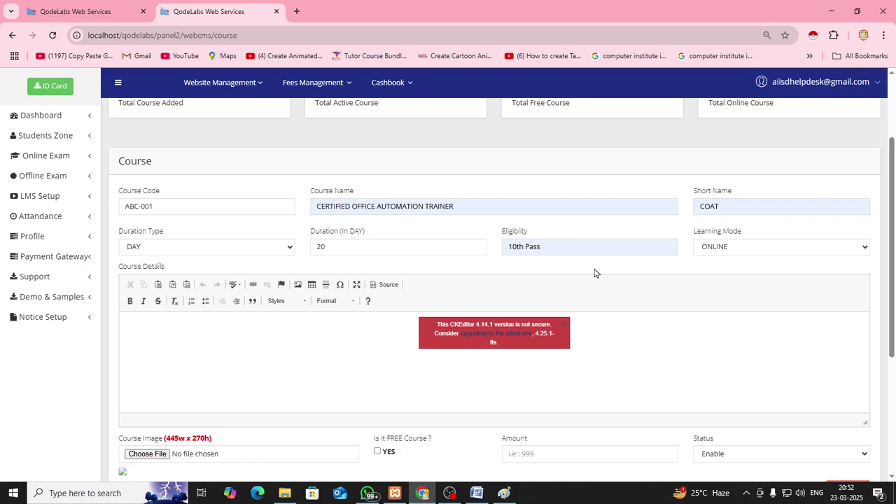
{"action": "left_click", "coordinate": [734, 256]}
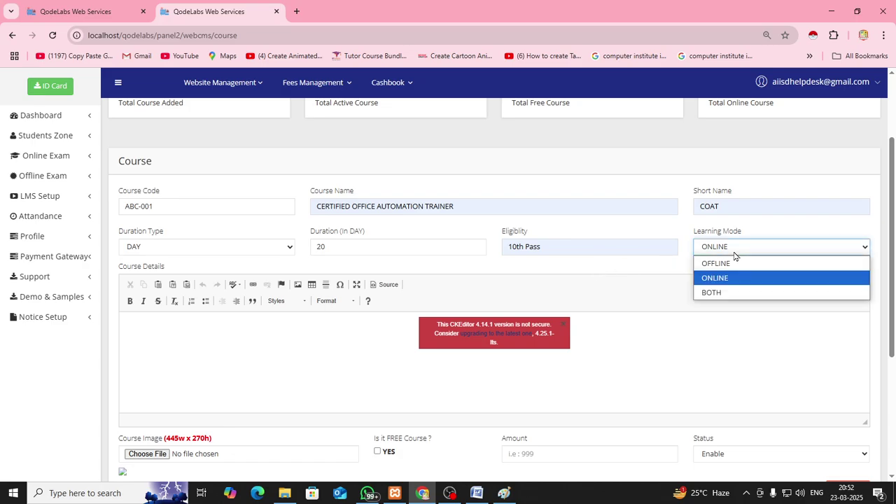
{"action": "left_click", "coordinate": [716, 297]}
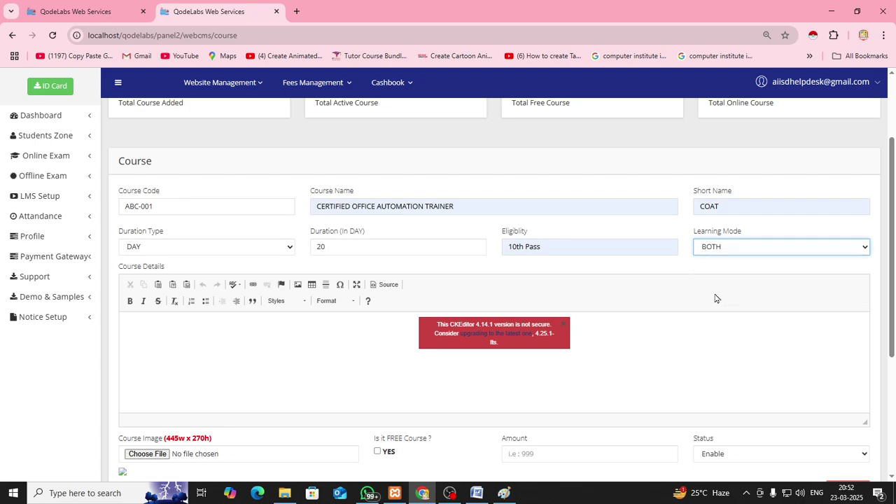
{"action": "left_click", "coordinate": [639, 268]}
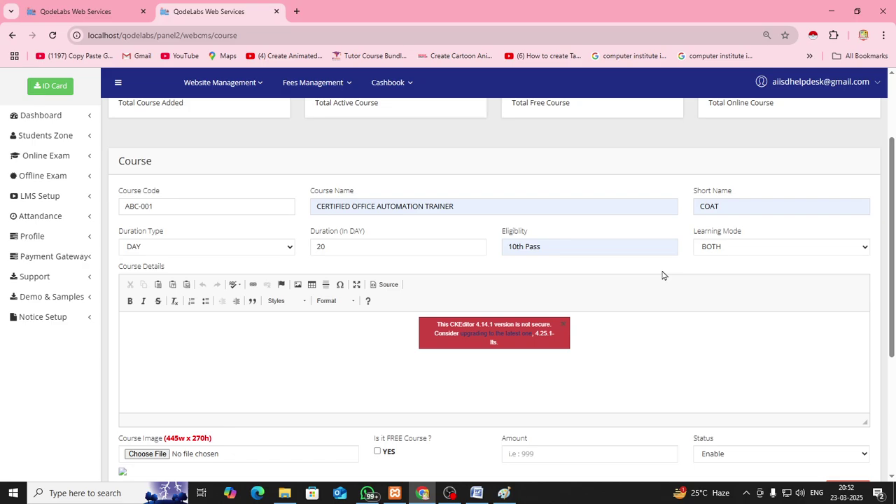
{"action": "left_click", "coordinate": [725, 254]}
{"action": "left_click", "coordinate": [724, 265]}
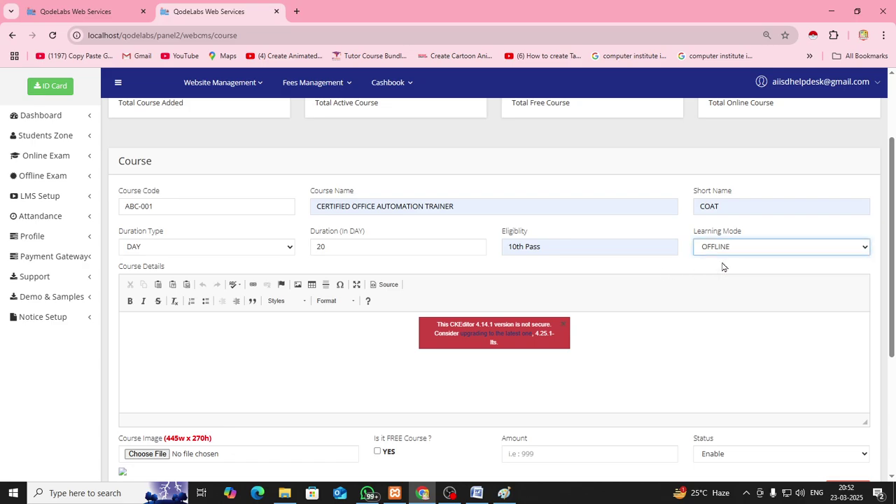
{"action": "left_click", "coordinate": [730, 253]}
{"action": "left_click", "coordinate": [724, 279]}
{"action": "left_click", "coordinate": [286, 341]}
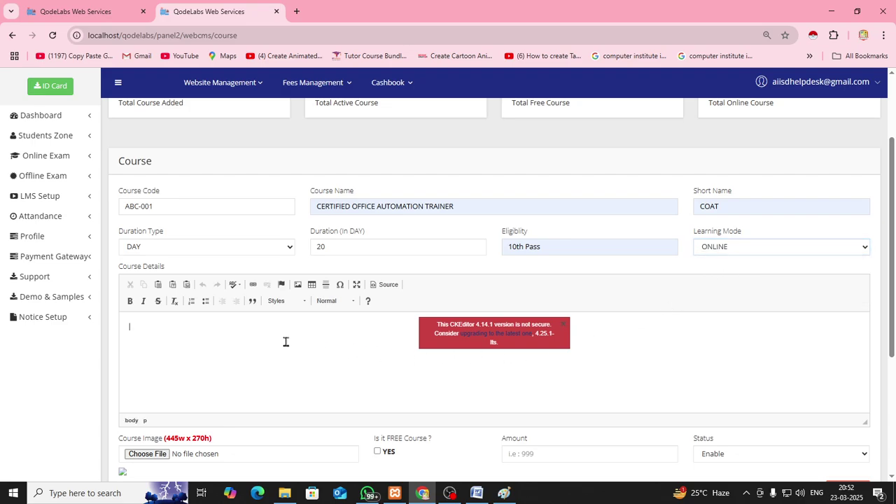
Enter 'KLGKDLGKDLGDLGDLGDLGLGLG' as course details and attach the Graphic Designing image
{"action": "type", "text": "KLGKDLGKDLGDLGDLGDLGLGLG"}
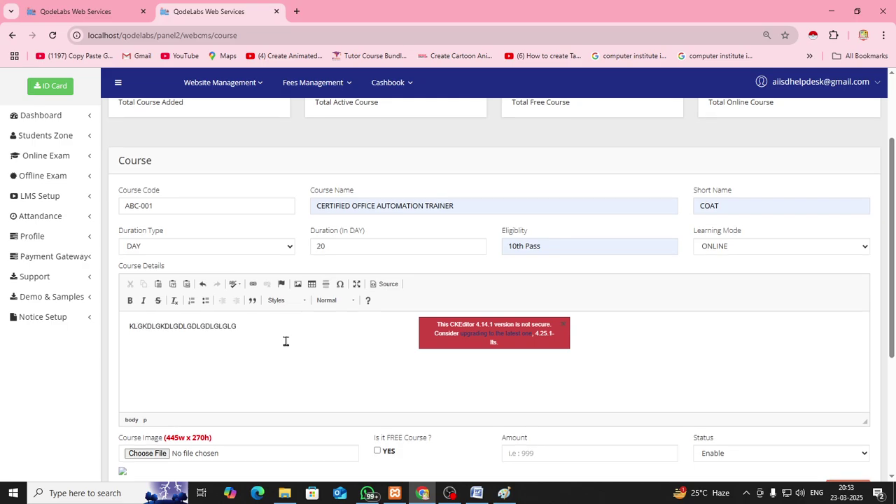
{"action": "scroll", "coordinate": [276, 343], "scroll_direction": "down", "scroll_amount": 2}
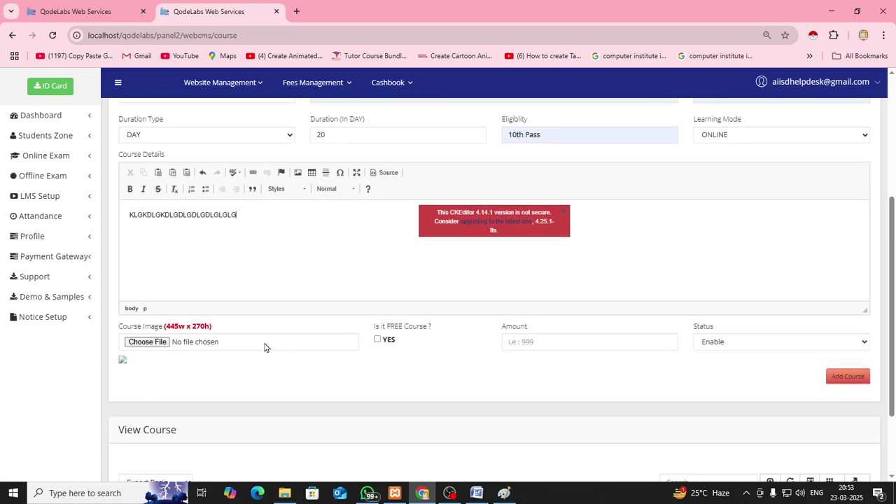
{"action": "left_click", "coordinate": [147, 344]}
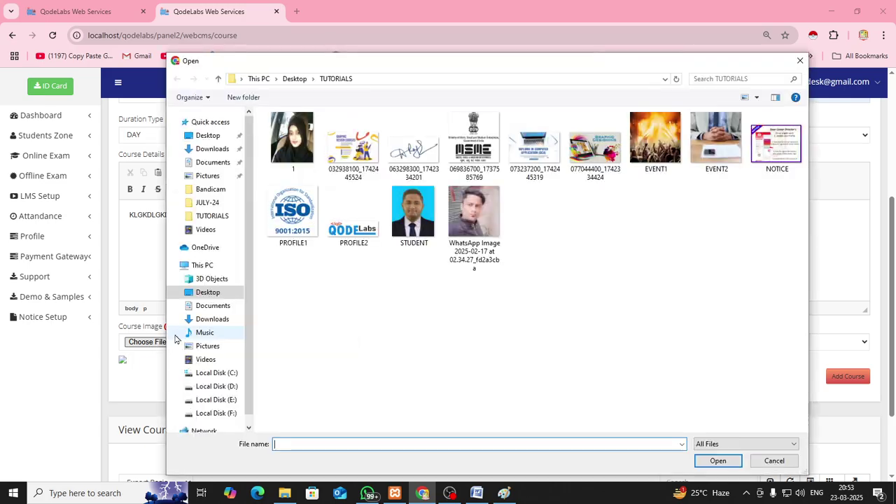
{"action": "left_click", "coordinate": [595, 144]}
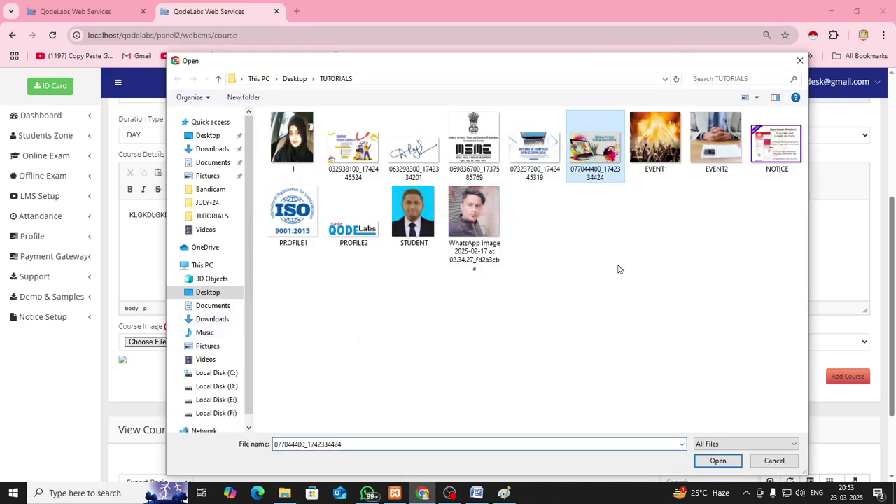
{"action": "left_click", "coordinate": [717, 461]}
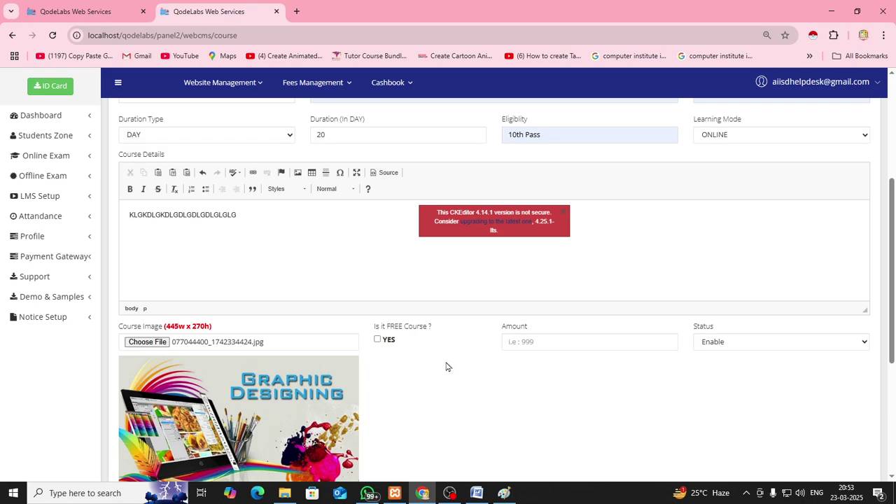
Mark the course free, keep status Enable, and submit it with Add Course
{"action": "scroll", "coordinate": [446, 367], "scroll_direction": "down", "scroll_amount": 2}
{"action": "scroll", "coordinate": [420, 337], "scroll_direction": "up", "scroll_amount": 1}
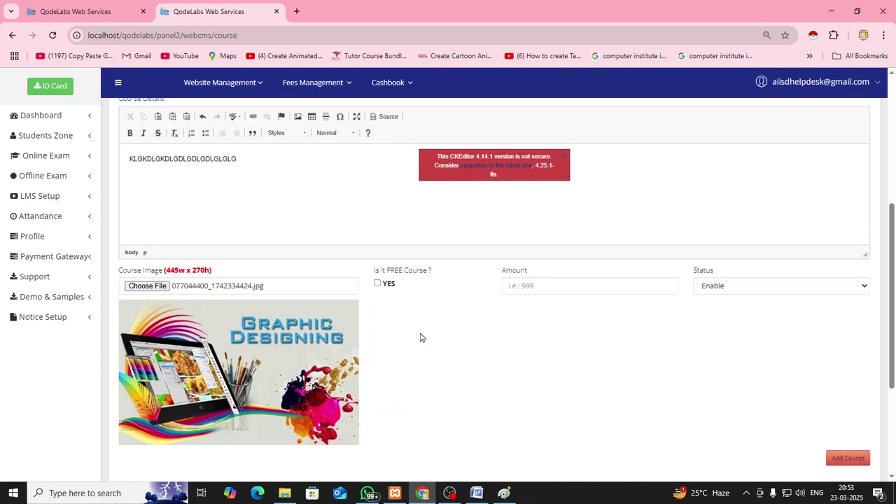
{"action": "scroll", "coordinate": [420, 337], "scroll_direction": "up", "scroll_amount": 2}
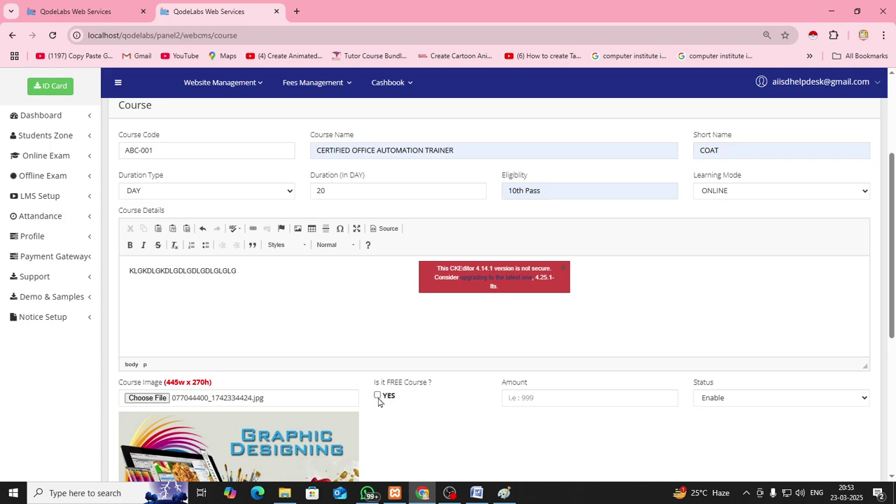
{"action": "left_click", "coordinate": [377, 396]}
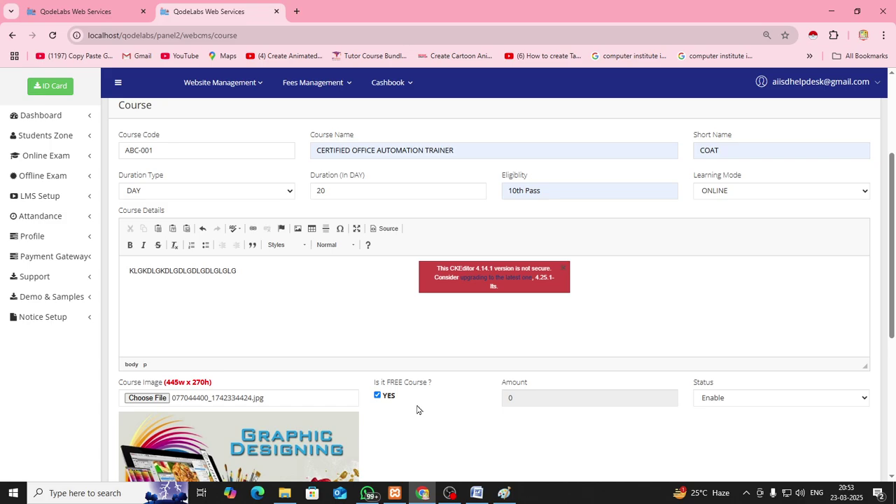
{"action": "scroll", "coordinate": [417, 409], "scroll_direction": "down", "scroll_amount": 1}
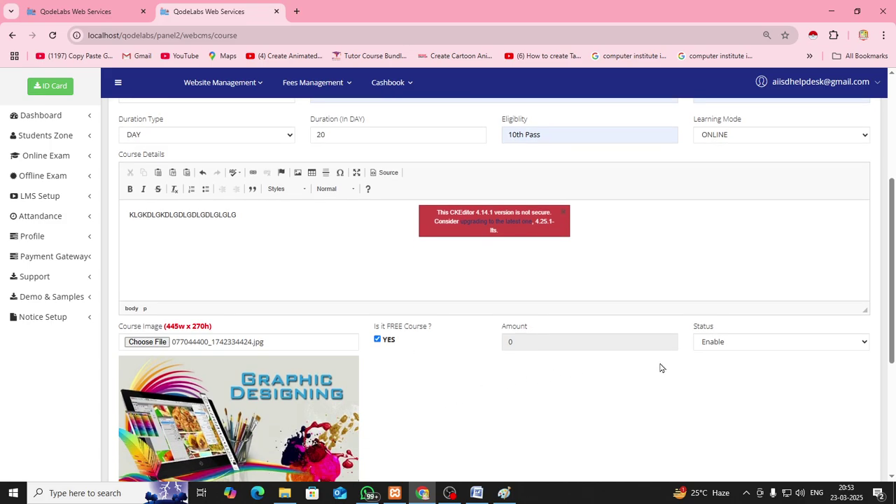
{"action": "scroll", "coordinate": [691, 382], "scroll_direction": "down", "scroll_amount": 2}
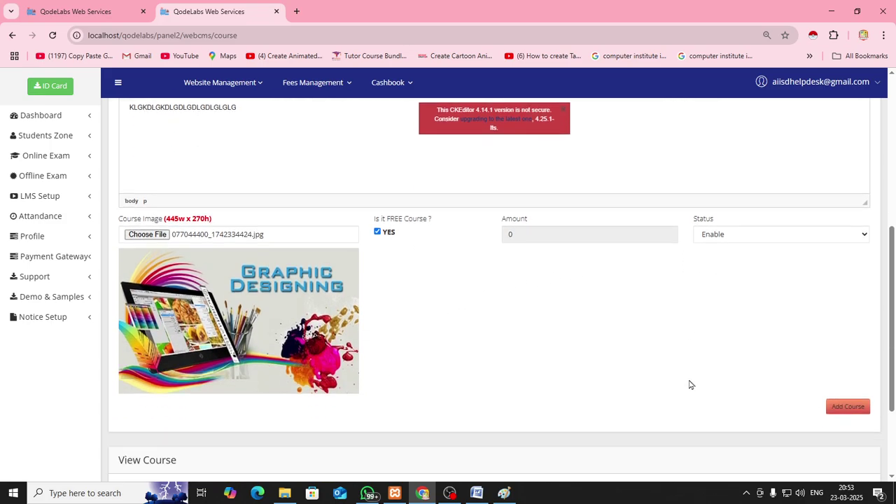
{"action": "left_click", "coordinate": [710, 233]}
{"action": "left_click", "coordinate": [712, 247]}
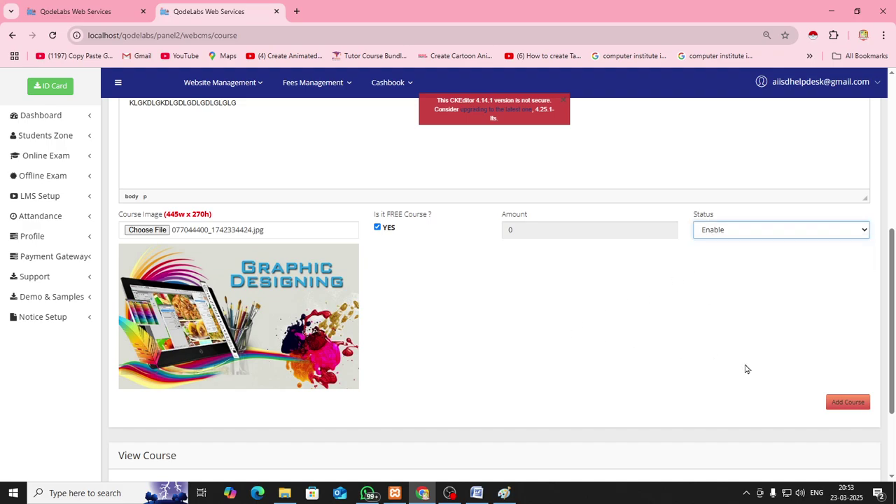
{"action": "left_click", "coordinate": [850, 404]}
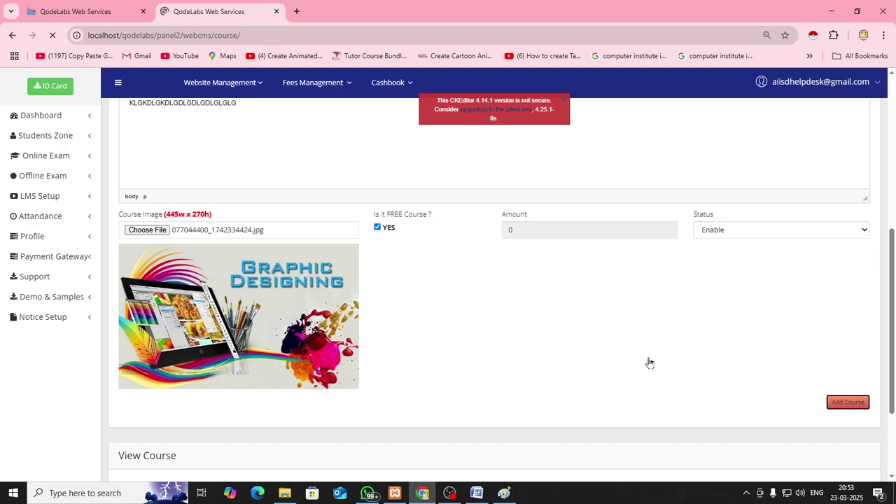
Toggle the new course's status to Hide in View Course, then back to Live
{"action": "scroll", "coordinate": [555, 360], "scroll_direction": "down", "scroll_amount": 8}
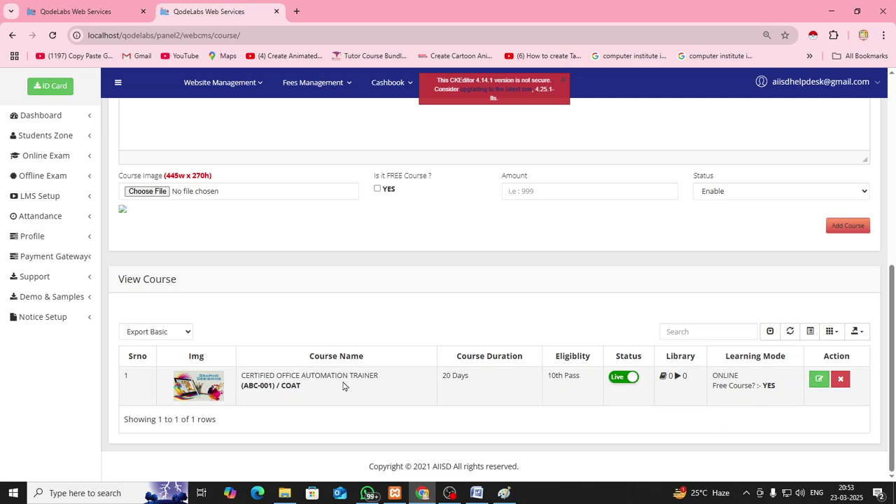
{"action": "left_click", "coordinate": [620, 382]}
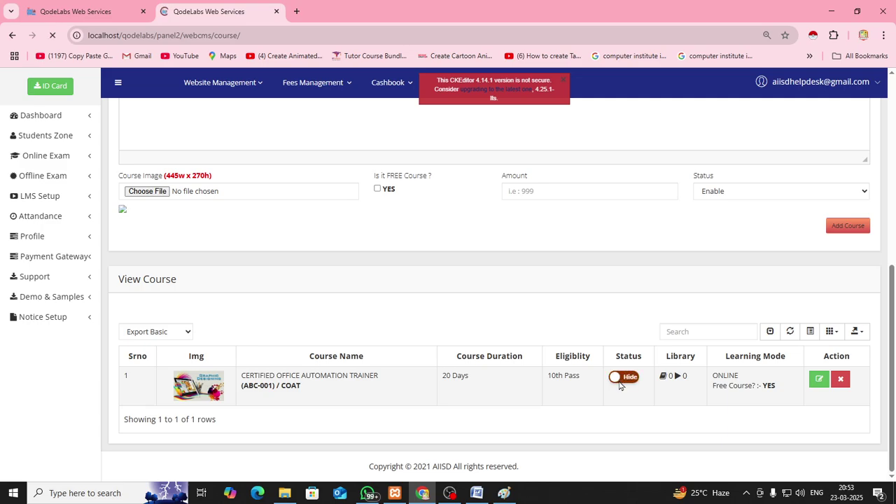
{"action": "left_click", "coordinate": [627, 382]}
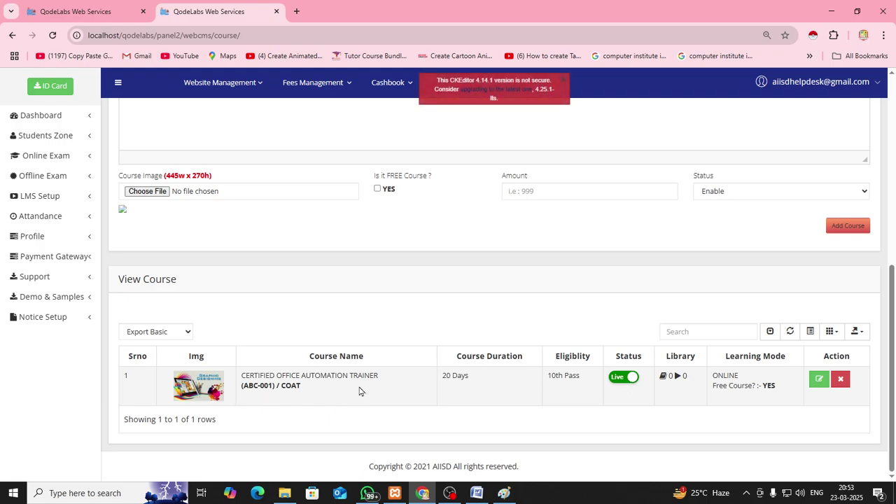
Open the public Courses page and scroll to the CERTIFIED OFFICE AUTOMATION TRAINER card
{"action": "left_click", "coordinate": [96, 10]}
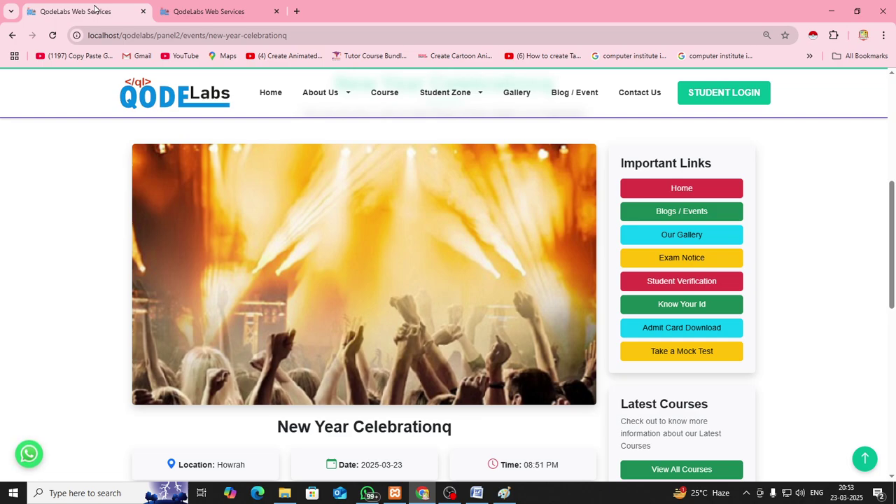
{"action": "scroll", "coordinate": [107, 180], "scroll_direction": "up", "scroll_amount": 3}
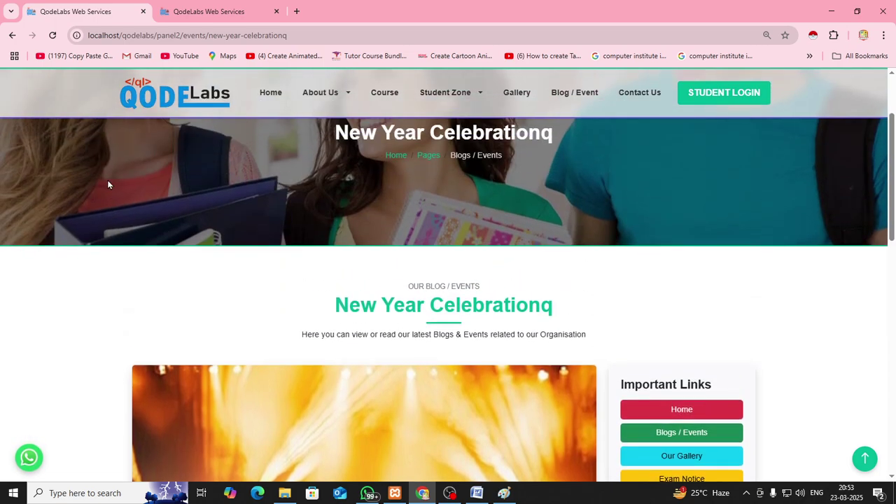
{"action": "left_click", "coordinate": [384, 92]}
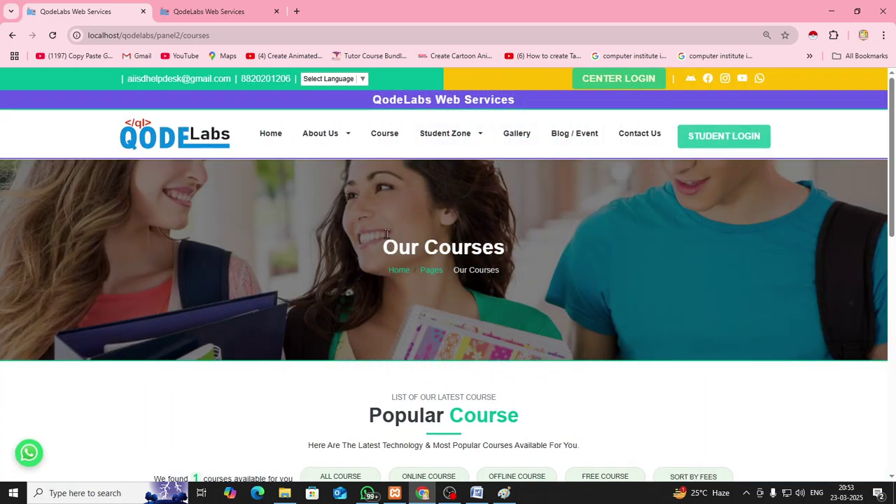
{"action": "scroll", "coordinate": [387, 235], "scroll_direction": "down", "scroll_amount": 6}
{"action": "scroll", "coordinate": [388, 237], "scroll_direction": "up", "scroll_amount": 1}
{"action": "scroll", "coordinate": [387, 240], "scroll_direction": "up", "scroll_amount": 1}
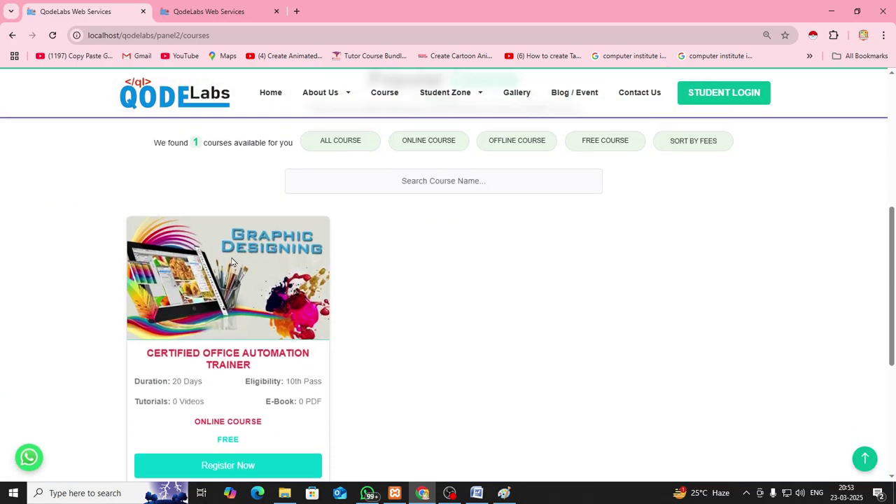
{"action": "scroll", "coordinate": [92, 306], "scroll_direction": "down", "scroll_amount": 1}
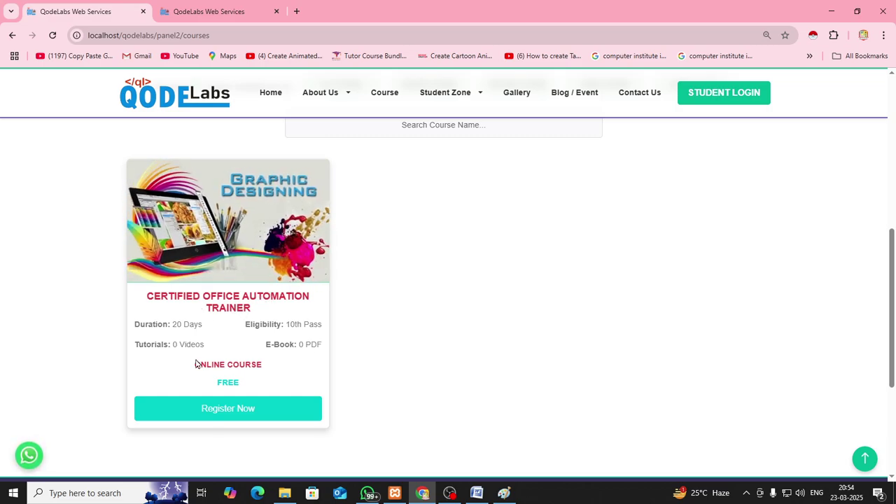
{"action": "left_click", "coordinate": [229, 415]}
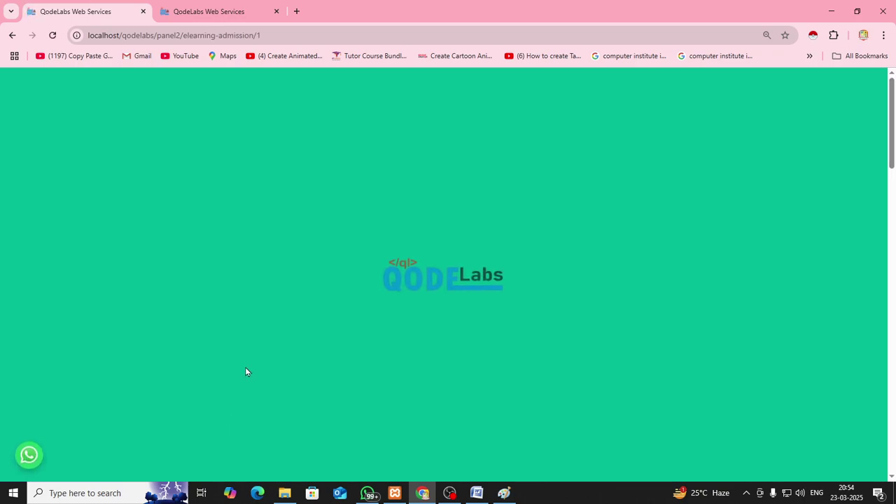
{"action": "scroll", "coordinate": [245, 371], "scroll_direction": "down", "scroll_amount": 2}
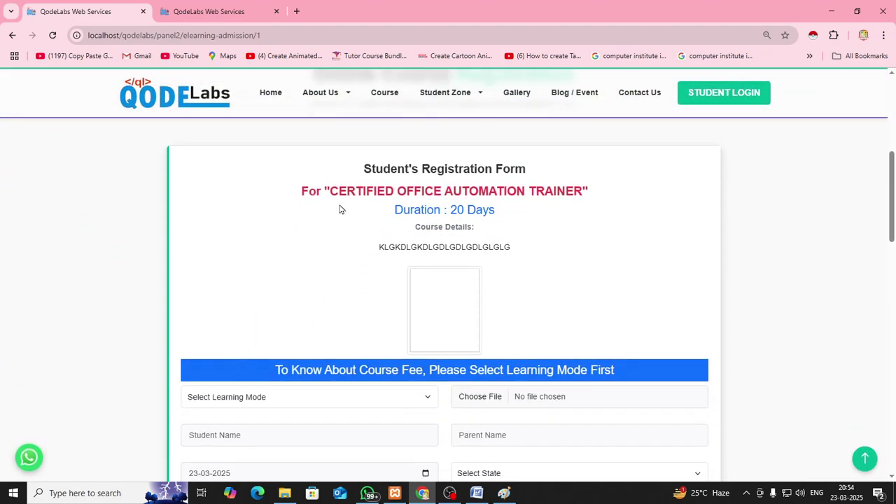
{"action": "left_click_drag", "start_coordinate": [333, 194], "coordinate": [583, 194]}
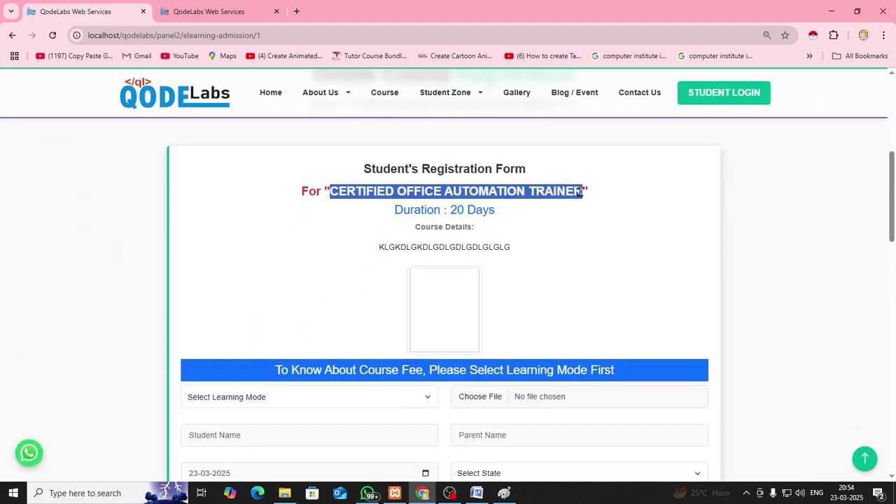
{"action": "scroll", "coordinate": [533, 322], "scroll_direction": "down", "scroll_amount": 3}
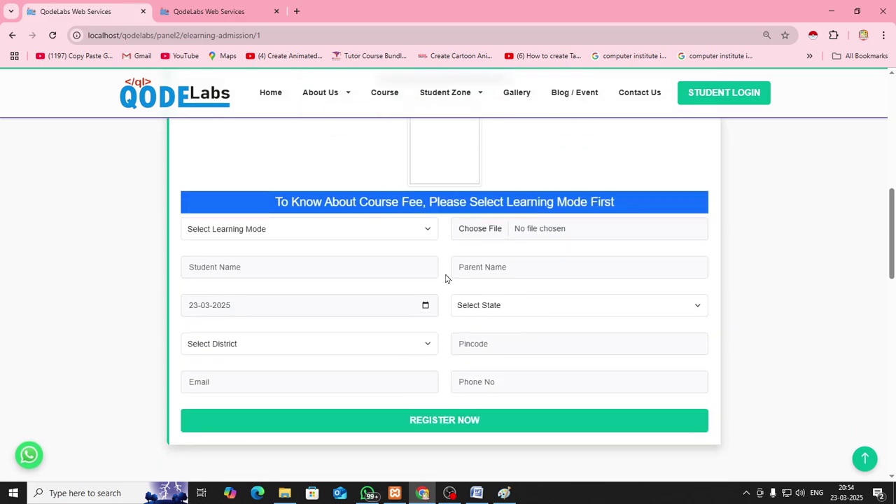
{"action": "scroll", "coordinate": [95, 195], "scroll_direction": "up", "scroll_amount": 1}
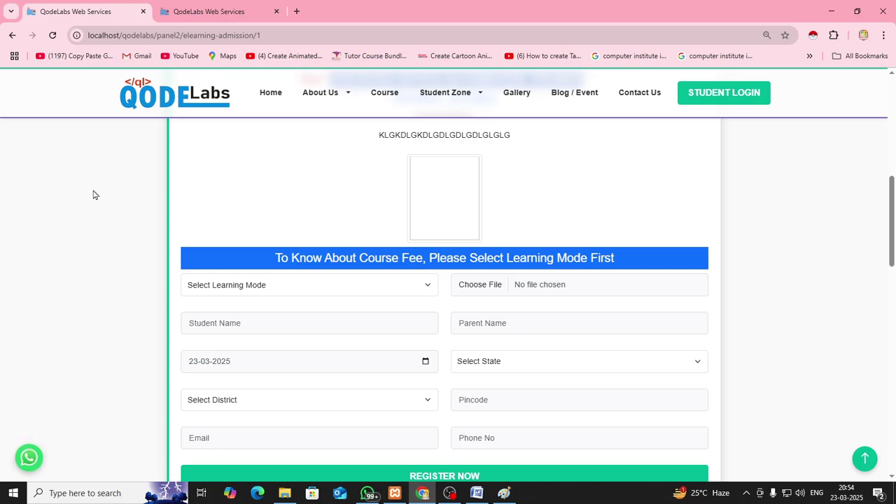
{"action": "left_click", "coordinate": [380, 97]}
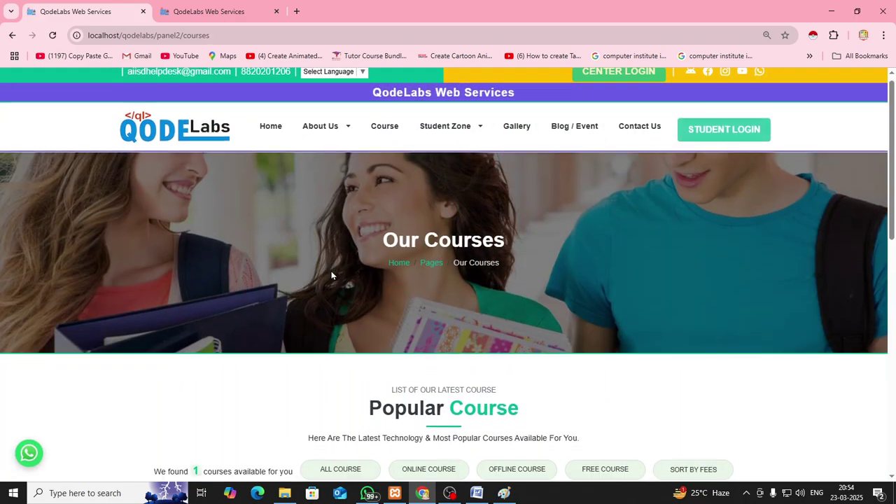
Set the course to Hide and confirm the reloaded public Courses page lists 0 courses
{"action": "scroll", "coordinate": [330, 274], "scroll_direction": "down", "scroll_amount": 5}
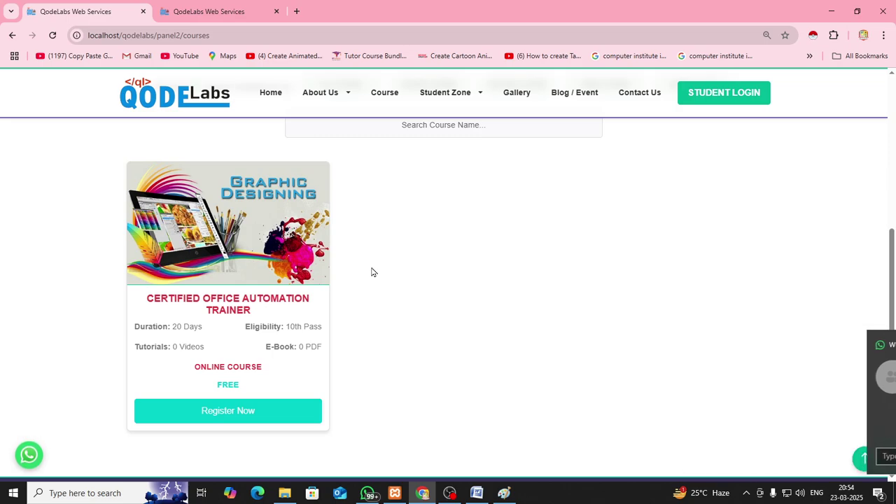
{"action": "left_click", "coordinate": [217, 14]}
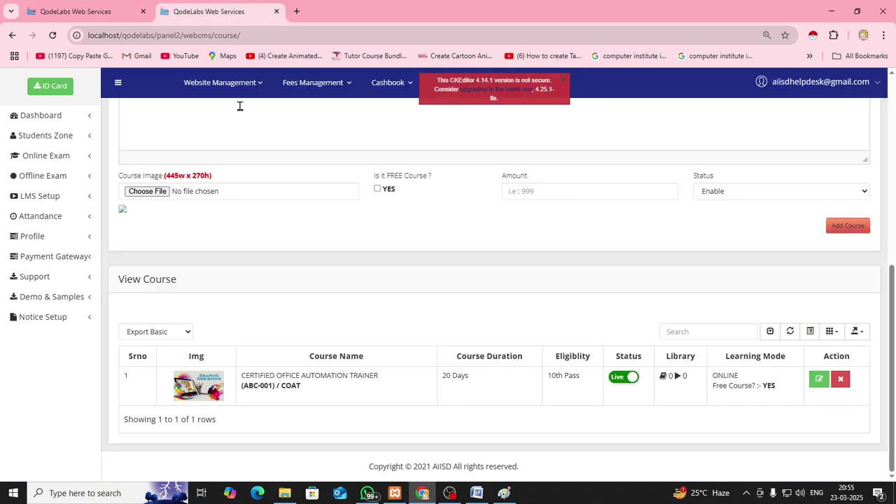
{"action": "left_click", "coordinate": [616, 381]}
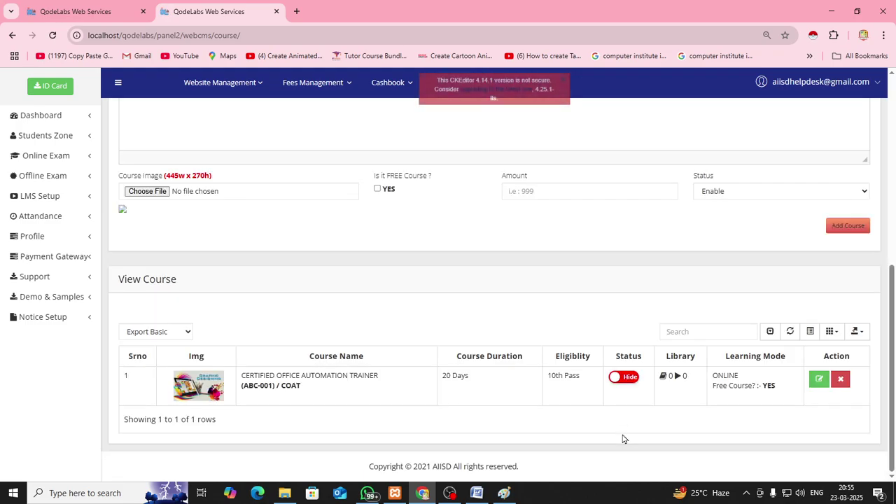
{"action": "left_click", "coordinate": [107, 15]}
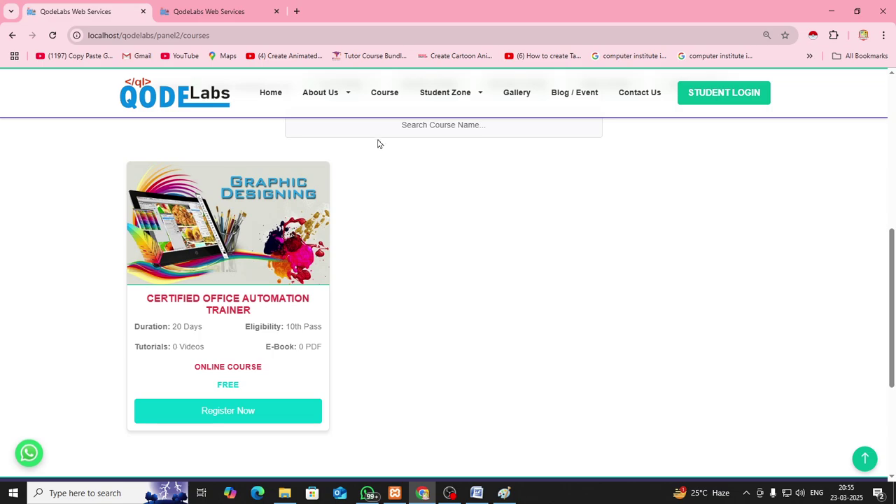
{"action": "left_click", "coordinate": [385, 96]}
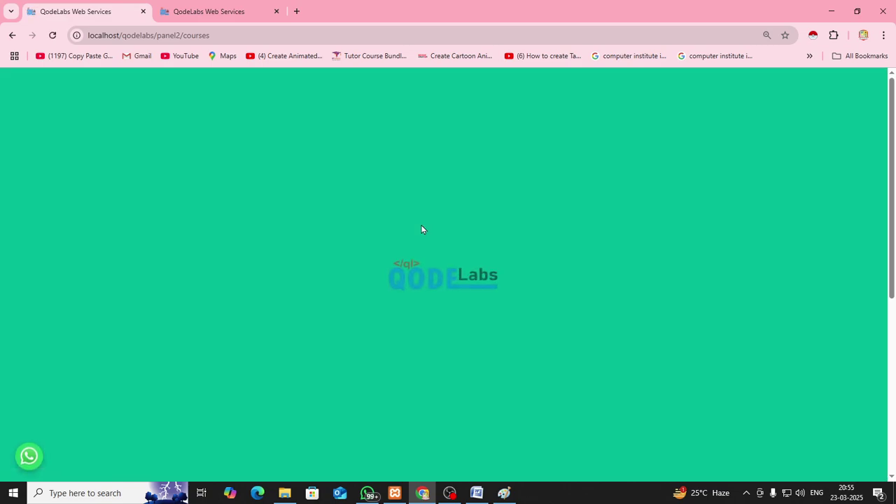
{"action": "scroll", "coordinate": [420, 224], "scroll_direction": "down", "scroll_amount": 3}
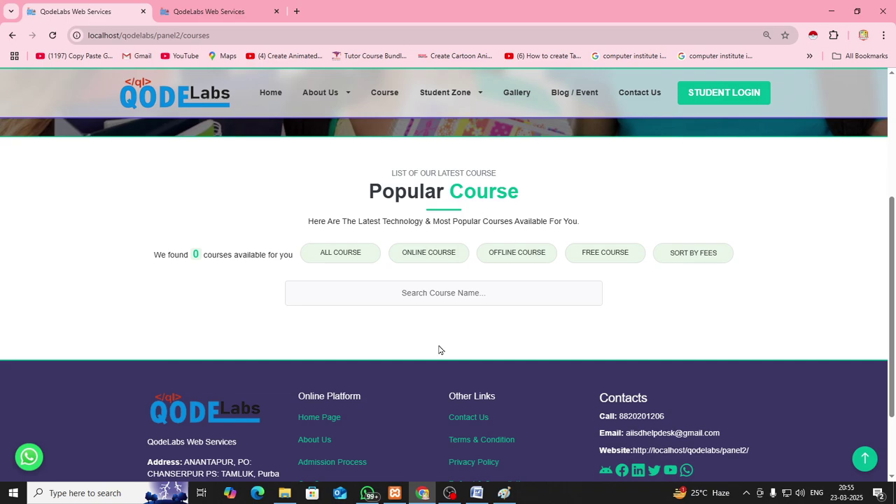
{"action": "left_click", "coordinate": [228, 14]}
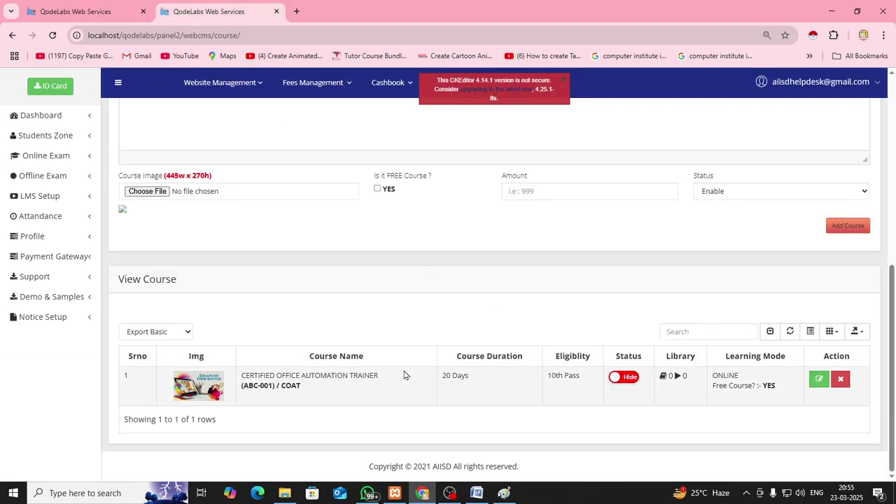
Set the course Live and confirm the public page shows it as an ONLINE COURSE
{"action": "left_click", "coordinate": [625, 378]}
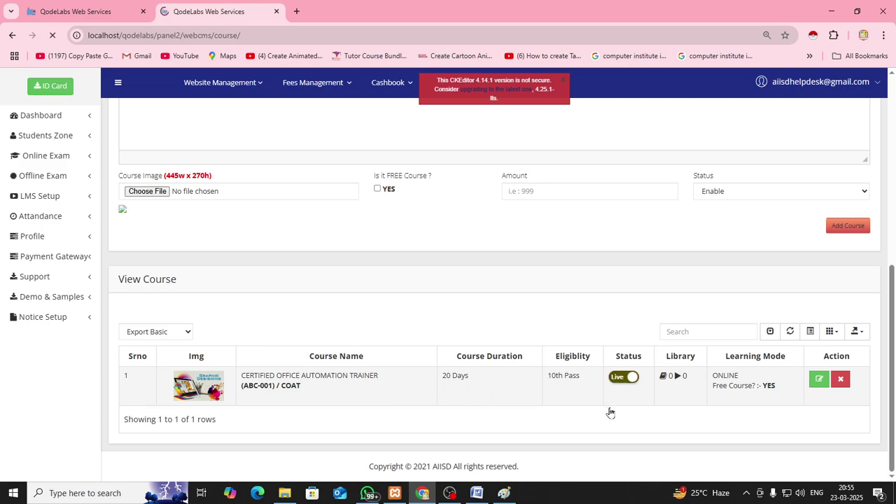
{"action": "left_click", "coordinate": [98, 14]}
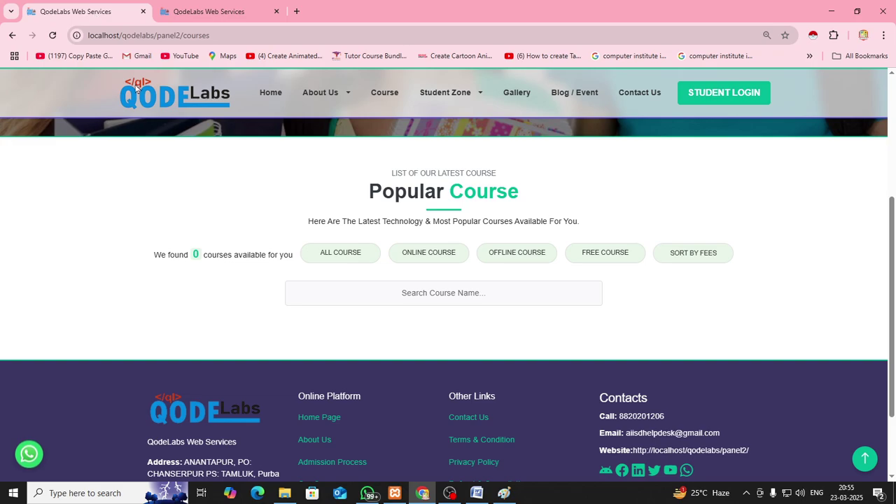
{"action": "left_click", "coordinate": [384, 92]}
{"action": "scroll", "coordinate": [242, 191], "scroll_direction": "down", "scroll_amount": 5}
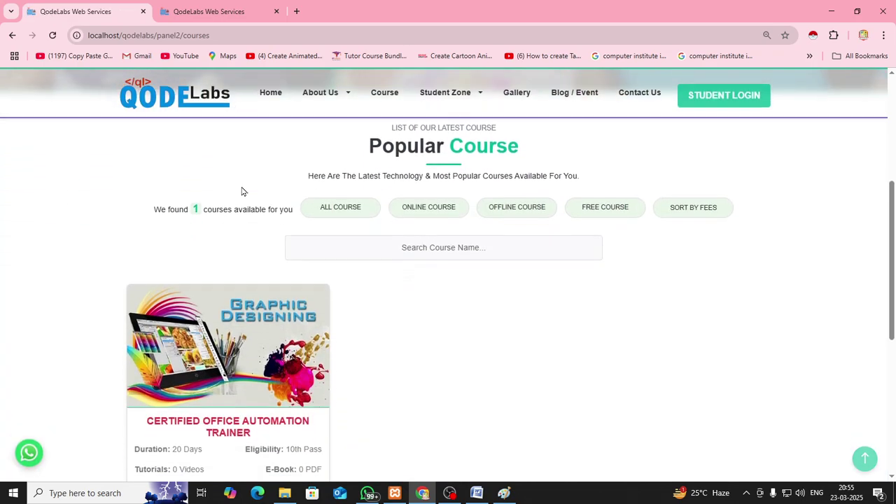
{"action": "scroll", "coordinate": [286, 368], "scroll_direction": "down", "scroll_amount": 2}
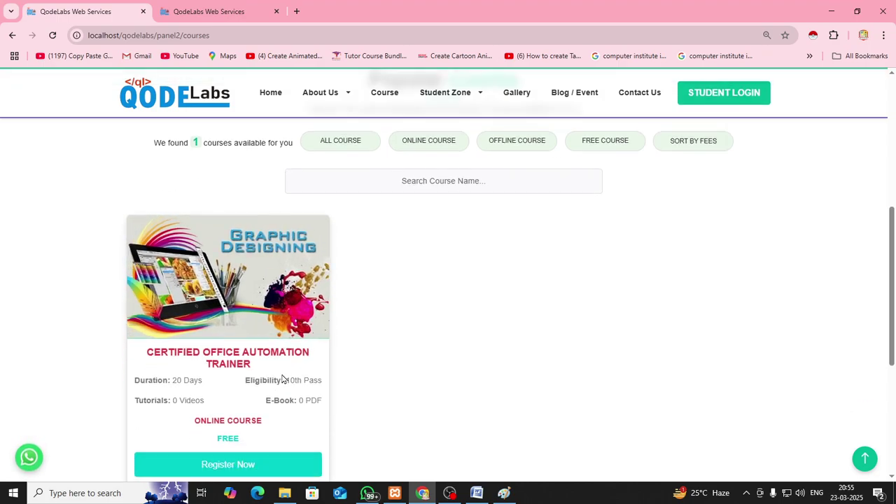
{"action": "left_click_drag", "start_coordinate": [198, 420], "coordinate": [263, 422]}
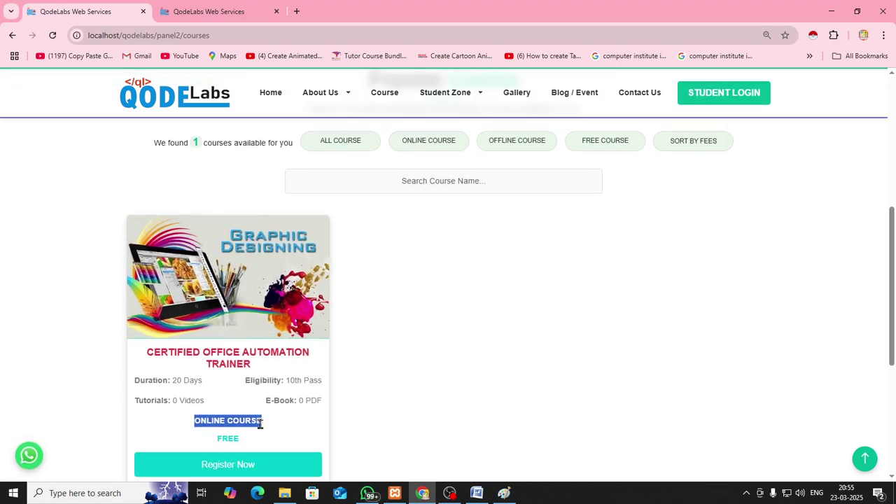
{"action": "left_click", "coordinate": [287, 428]}
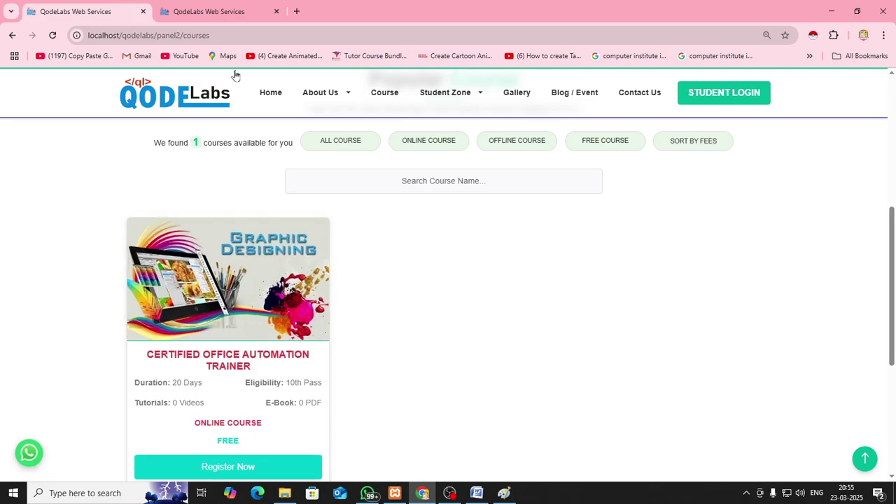
{"action": "left_click", "coordinate": [236, 12]}
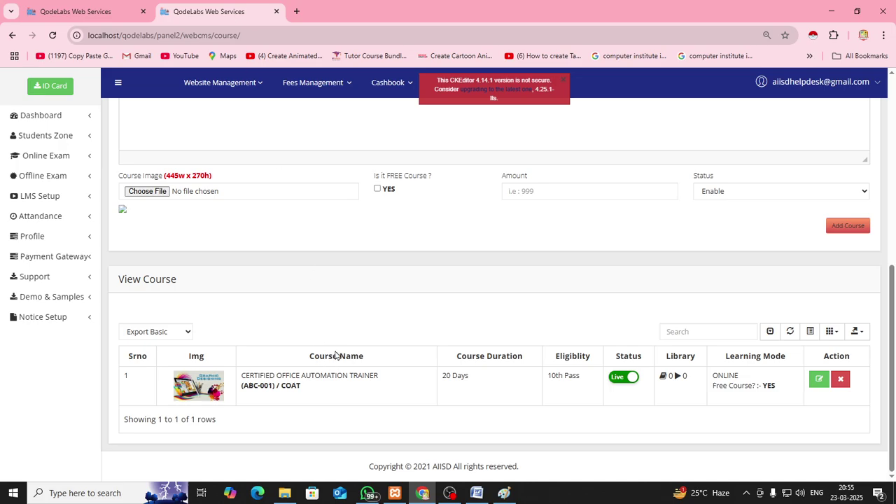
Edit the course to OFFLINE mode, not free, amount 1500, and update it
{"action": "left_click", "coordinate": [819, 382]}
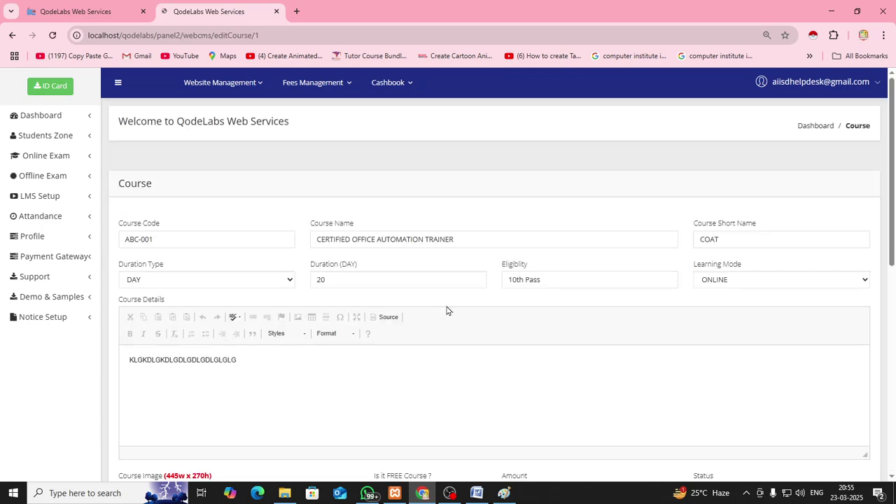
{"action": "scroll", "coordinate": [441, 314], "scroll_direction": "down", "scroll_amount": 2}
{"action": "scroll", "coordinate": [442, 308], "scroll_direction": "up", "scroll_amount": 1}
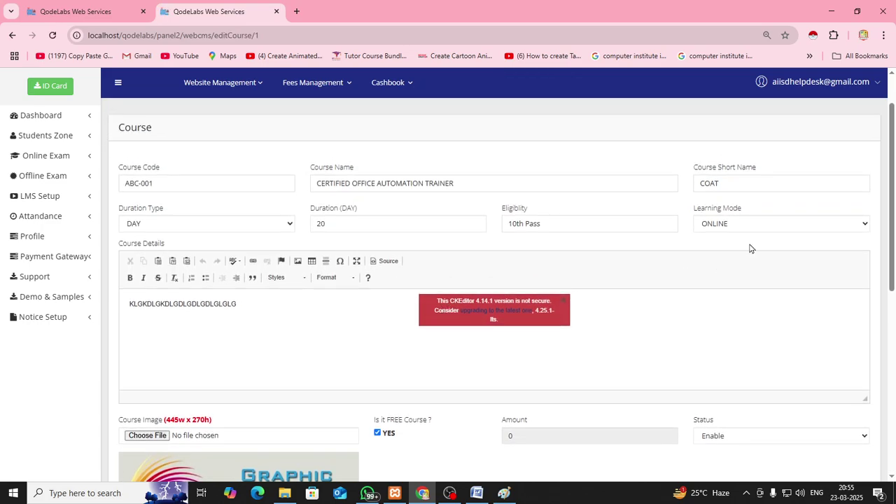
{"action": "left_click", "coordinate": [749, 229]}
{"action": "left_click", "coordinate": [742, 240]}
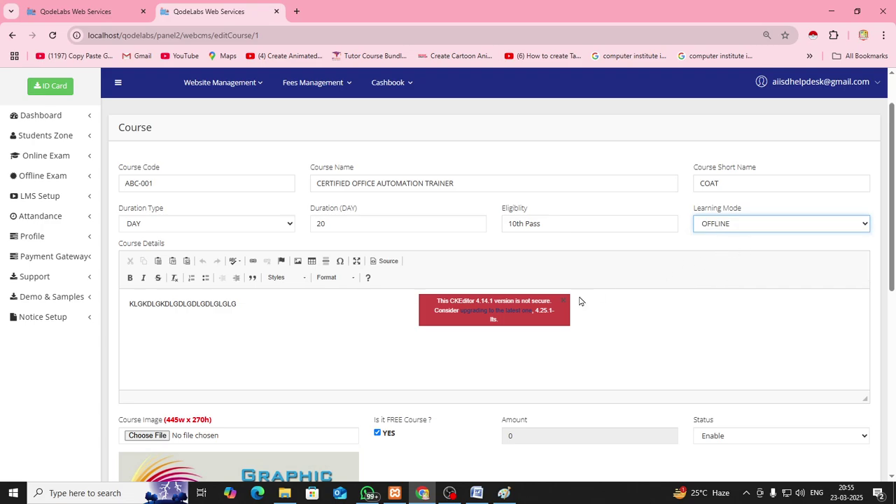
{"action": "scroll", "coordinate": [416, 348], "scroll_direction": "down", "scroll_amount": 1}
{"action": "scroll", "coordinate": [416, 348], "scroll_direction": "down", "scroll_amount": 2}
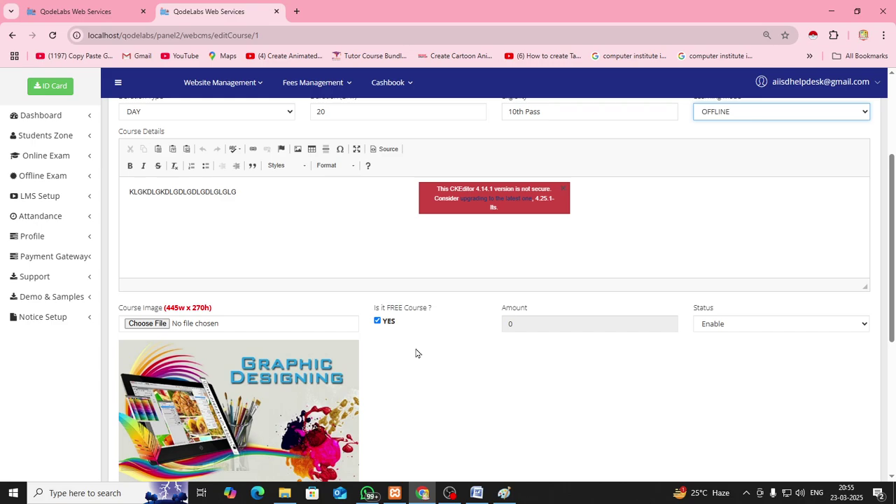
{"action": "left_click", "coordinate": [377, 320]}
{"action": "left_click_drag", "start_coordinate": [530, 327], "coordinate": [503, 324]}
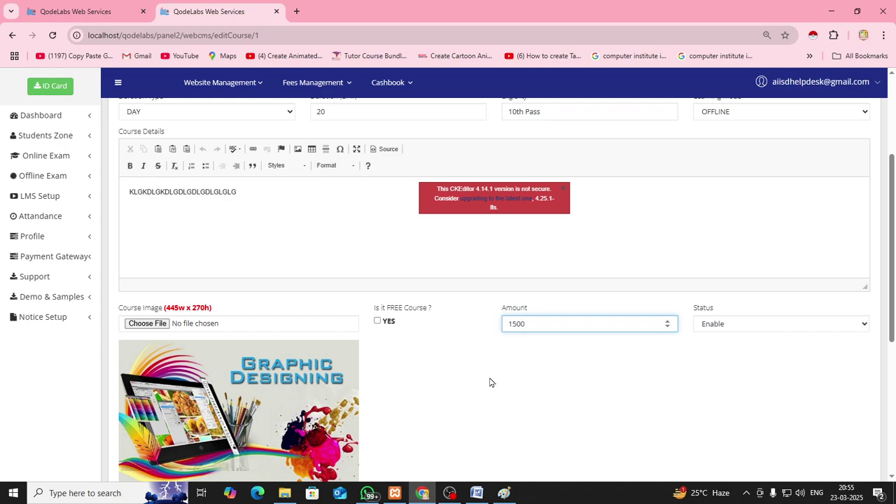
{"action": "scroll", "coordinate": [490, 381], "scroll_direction": "down", "scroll_amount": 4}
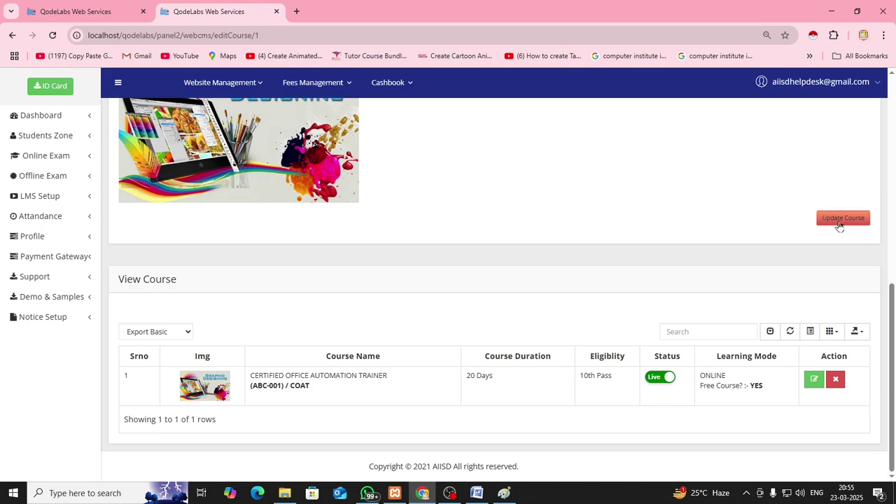
{"action": "left_click", "coordinate": [839, 223]}
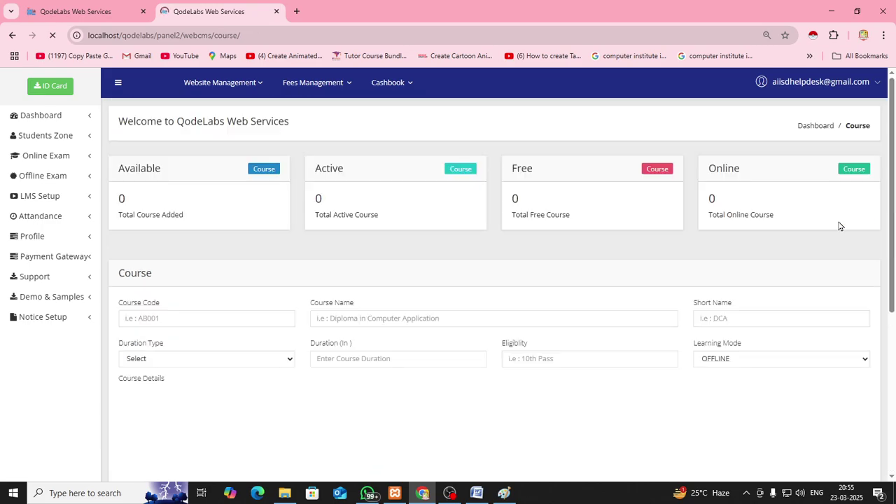
Check that the public course card still shows FREE and ONLINE COURSE
{"action": "left_click", "coordinate": [123, 13]}
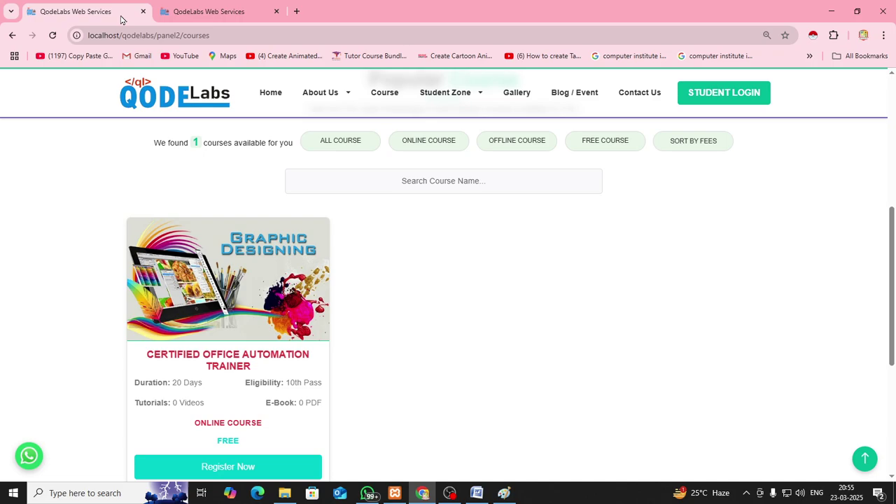
{"action": "scroll", "coordinate": [402, 282], "scroll_direction": "down", "scroll_amount": 2}
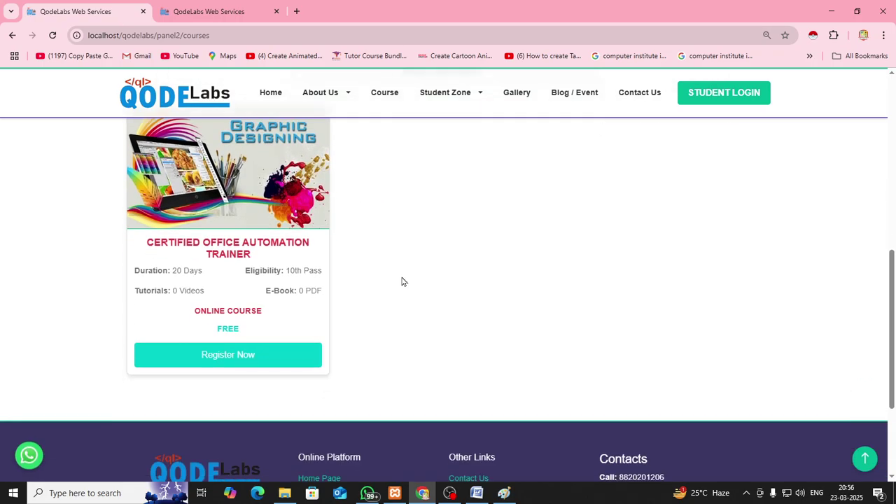
{"action": "scroll", "coordinate": [402, 280], "scroll_direction": "up", "scroll_amount": 1}
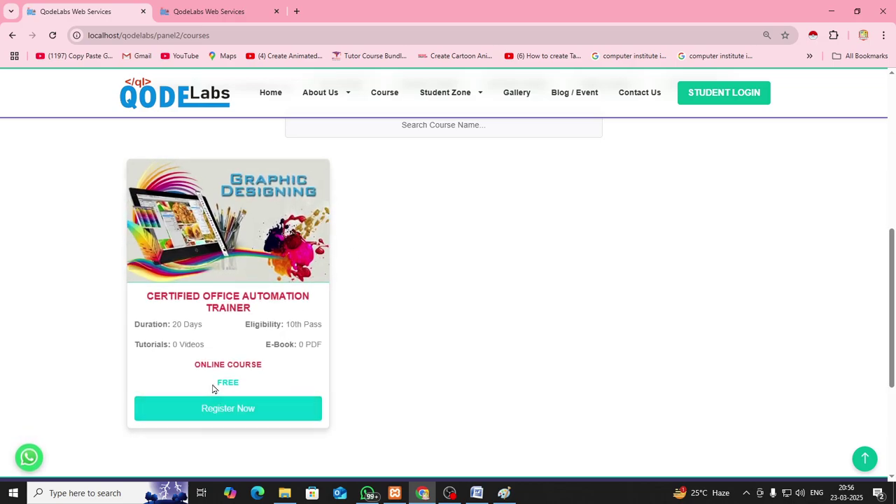
{"action": "left_click_drag", "start_coordinate": [212, 389], "coordinate": [245, 389]}
{"action": "left_click_drag", "start_coordinate": [195, 368], "coordinate": [262, 369]}
{"action": "left_click", "coordinate": [277, 369]}
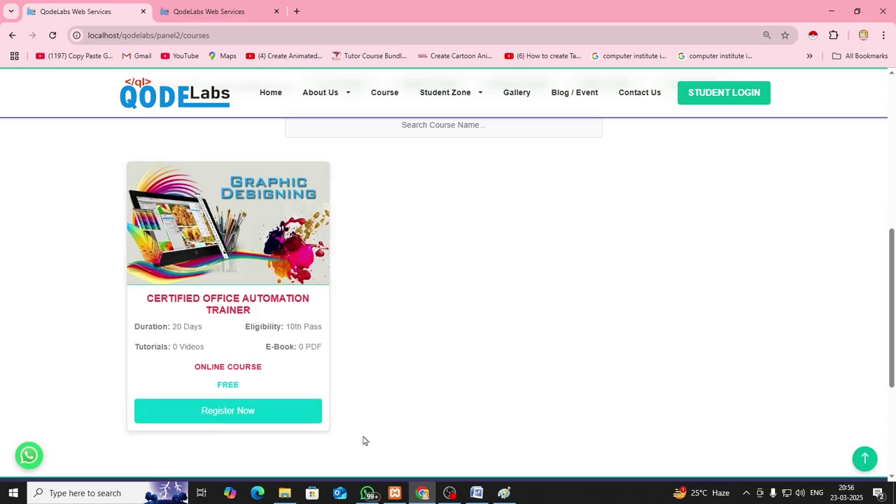
Reload the Courses page and confirm the card reads OFFLINE COURSE with fee CONTACT CENTER
{"action": "left_click", "coordinate": [388, 105]}
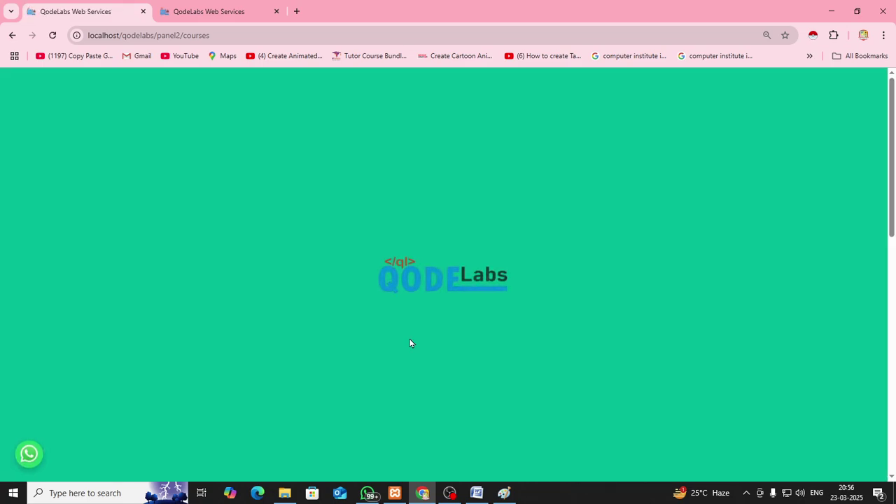
{"action": "scroll", "coordinate": [410, 342], "scroll_direction": "down", "scroll_amount": 6}
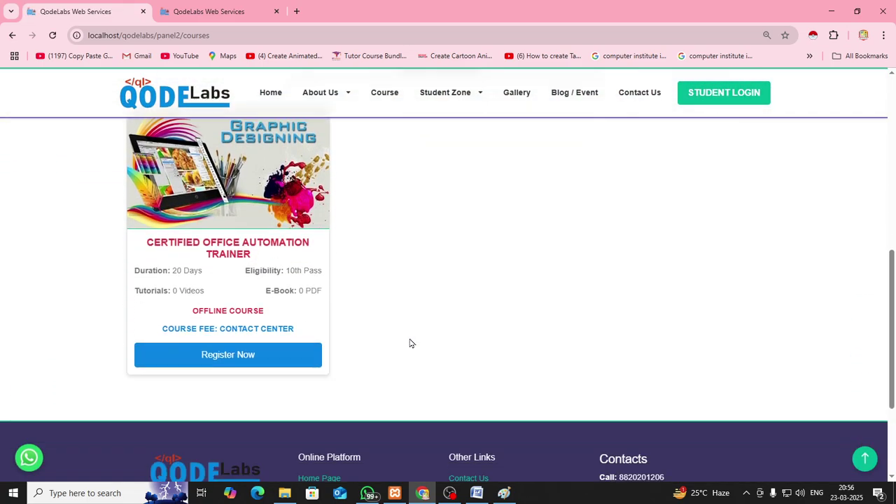
{"action": "scroll", "coordinate": [410, 343], "scroll_direction": "up", "scroll_amount": 1}
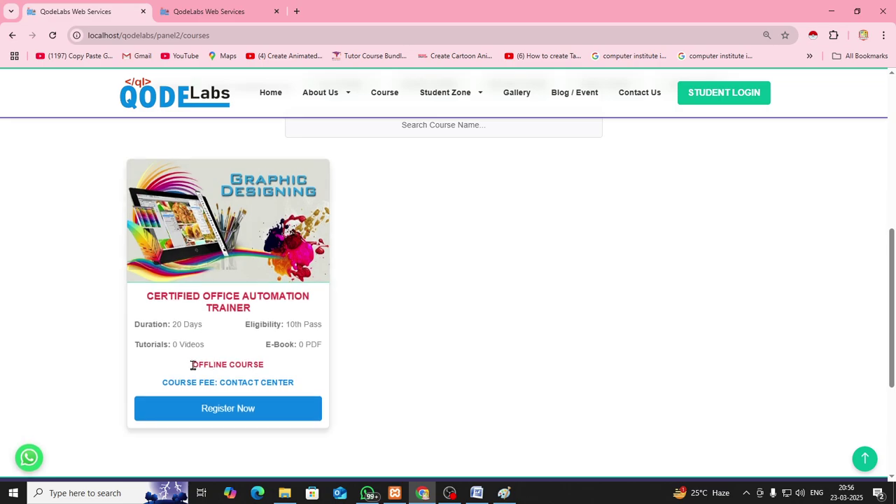
{"action": "left_click_drag", "start_coordinate": [194, 364], "coordinate": [268, 370]}
{"action": "left_click_drag", "start_coordinate": [163, 383], "coordinate": [294, 382]}
{"action": "left_click", "coordinate": [302, 387]}
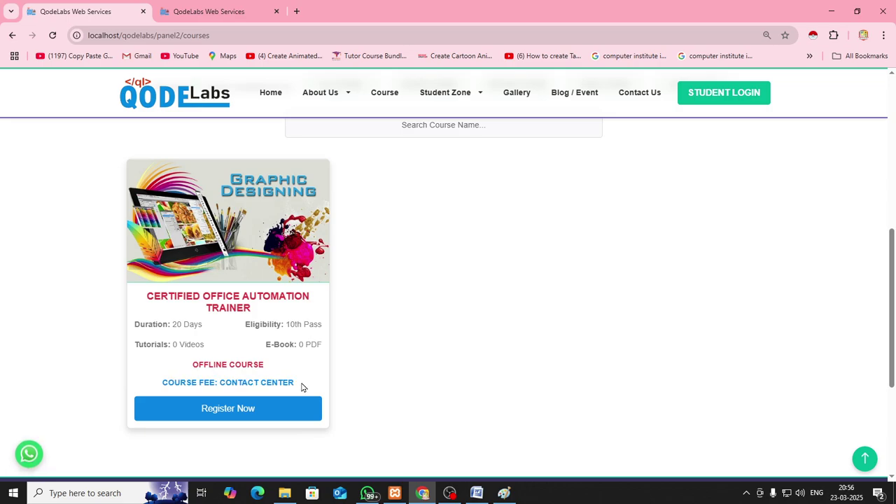
{"action": "left_click_drag", "start_coordinate": [221, 383], "coordinate": [295, 383]}
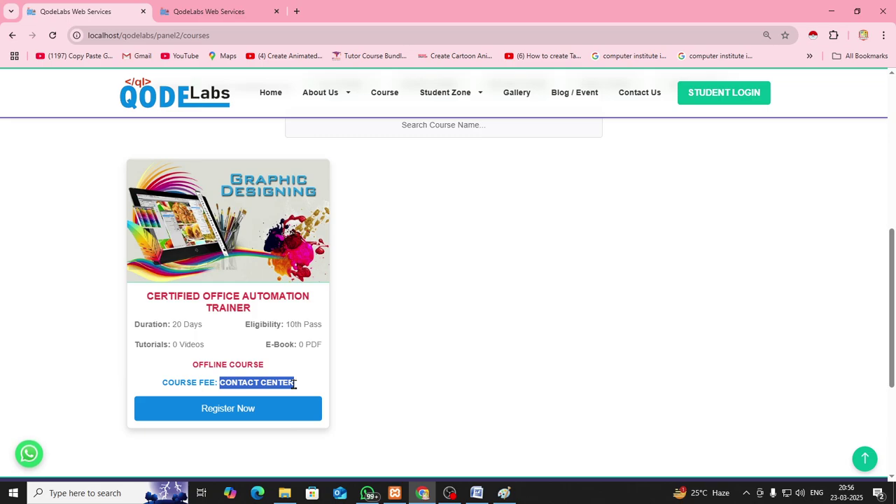
{"action": "left_click", "coordinate": [501, 240]}
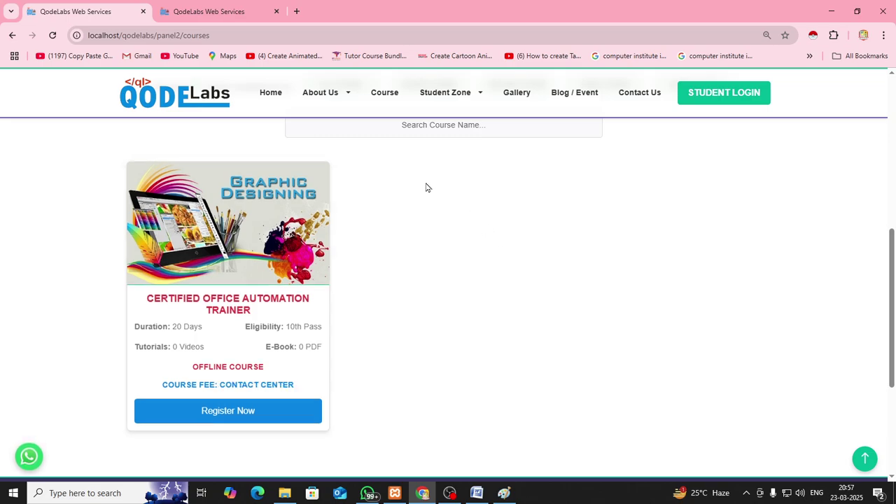
{"action": "left_click", "coordinate": [210, 11]}
Open the Certification page, type a title, and clear the mistyped 'ISO 2001:'
{"action": "left_click", "coordinate": [253, 89]}
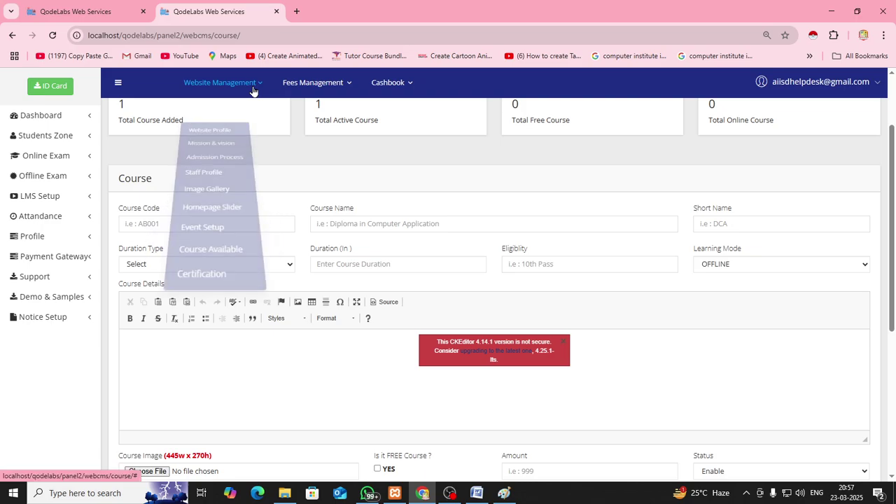
{"action": "left_click", "coordinate": [203, 268]}
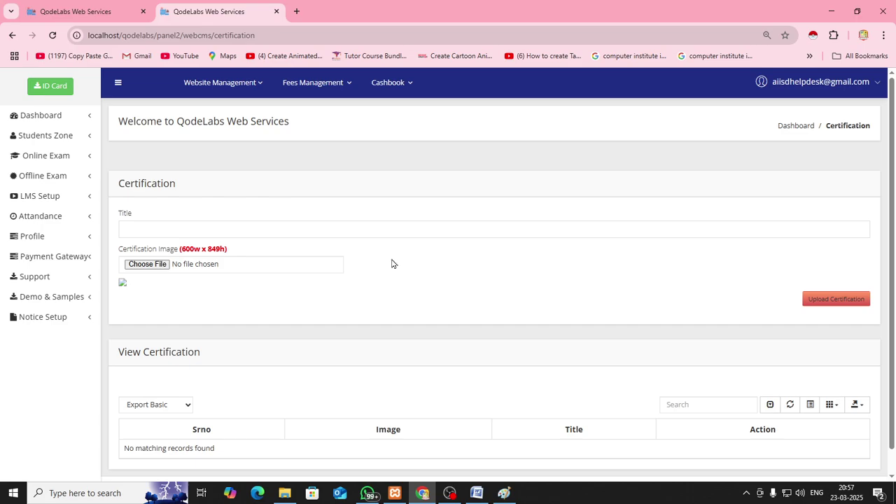
{"action": "left_click", "coordinate": [270, 233]}
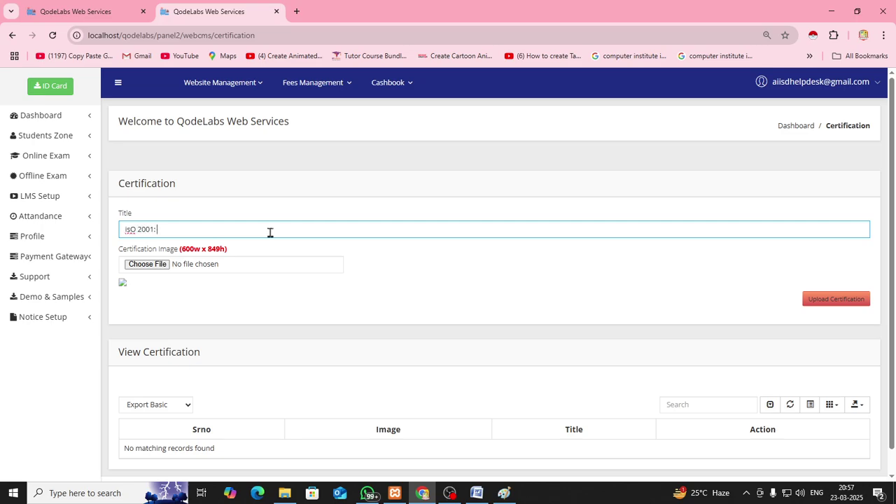
{"action": "type", "text": "ISO 2001:"}
{"action": "key", "text": "ctrl+a"}
{"action": "key", "text": "BackSpace"}
Check the ISO 9001 : 2015 title and browse to the Desktop JULY-24 folder for an image
{"action": "left_click_drag", "start_coordinate": [189, 228], "coordinate": [124, 228]}
{"action": "left_click", "coordinate": [220, 228]}
{"action": "left_click", "coordinate": [148, 267]}
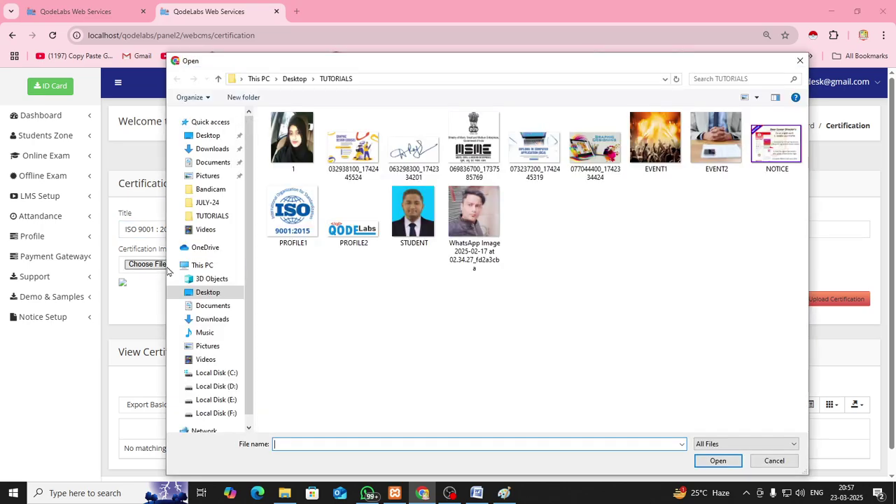
{"action": "left_click", "coordinate": [207, 292]}
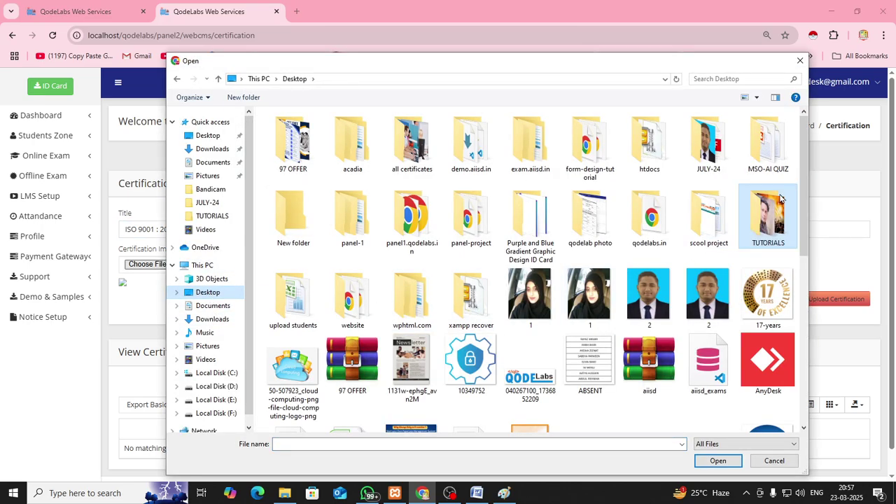
{"action": "mouse_move", "coordinate": [807, 148]}
{"action": "left_mouse_down"}
{"action": "mouse_move", "coordinate": [802, 332]}
{"action": "mouse_move", "coordinate": [804, 148]}
{"action": "left_mouse_up"}
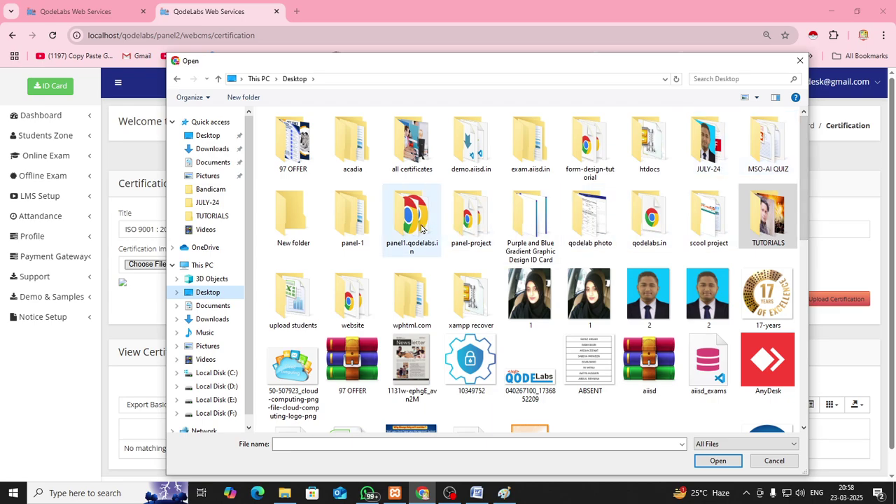
{"action": "double_click", "coordinate": [715, 150]}
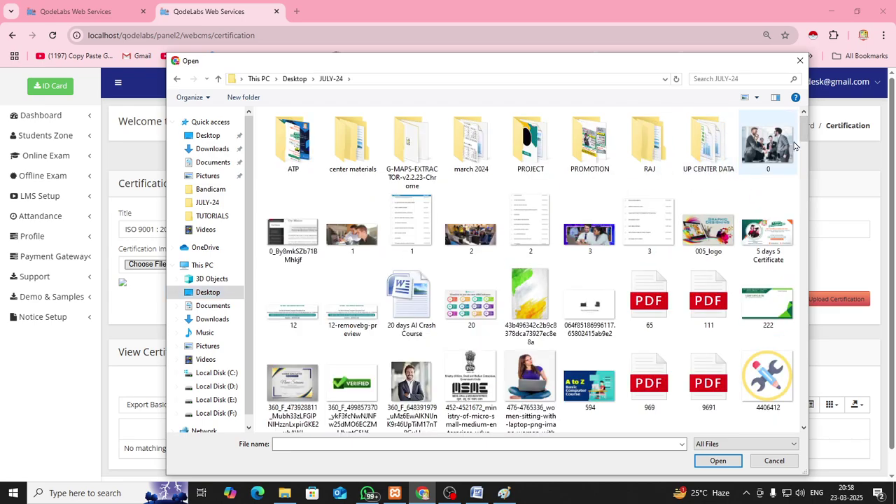
Attach the tricolour background image and upload the ISO 9001 : 2015 certification
{"action": "left_click", "coordinate": [529, 300]}
{"action": "left_click", "coordinate": [718, 460]}
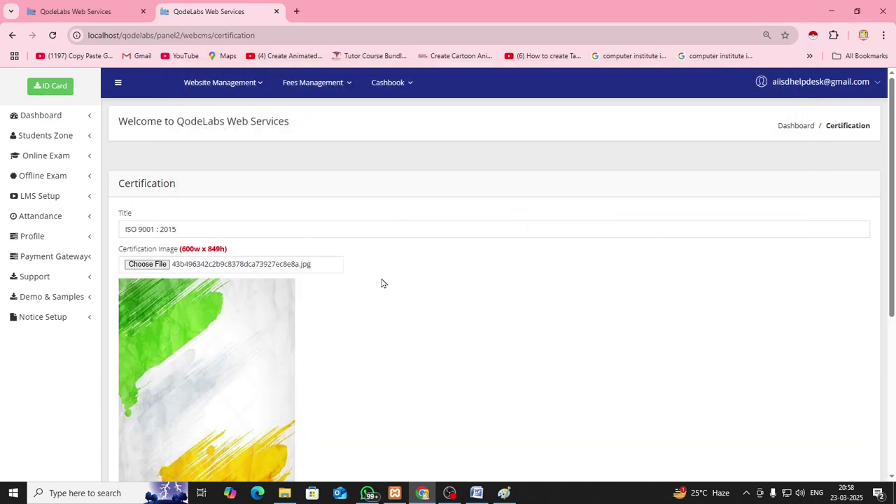
{"action": "scroll", "coordinate": [382, 282], "scroll_direction": "down", "scroll_amount": 5}
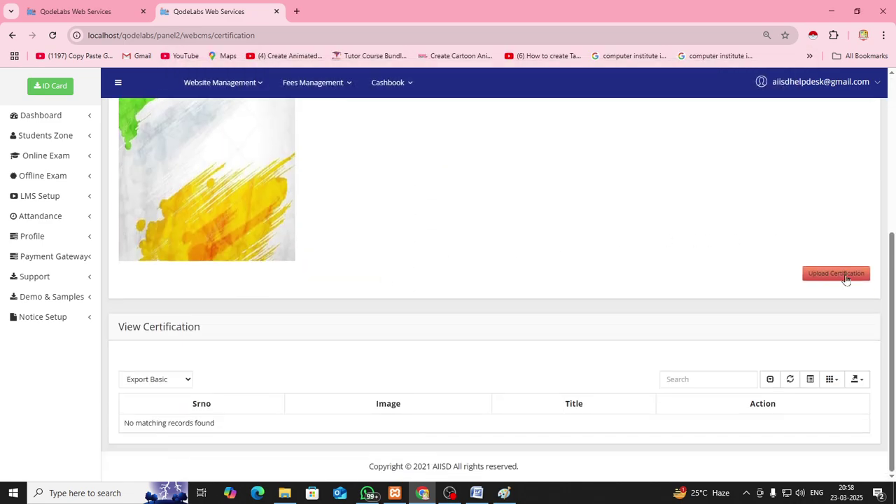
{"action": "left_click", "coordinate": [845, 278]}
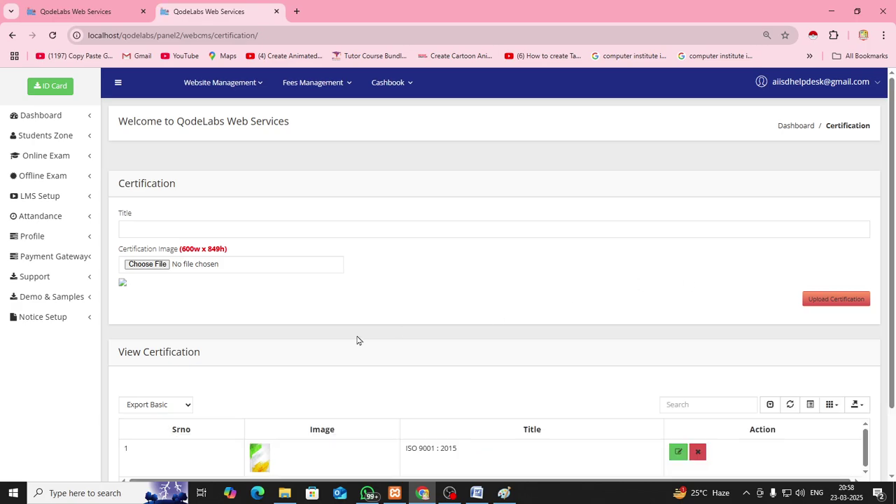
{"action": "scroll", "coordinate": [357, 340], "scroll_direction": "down", "scroll_amount": 2}
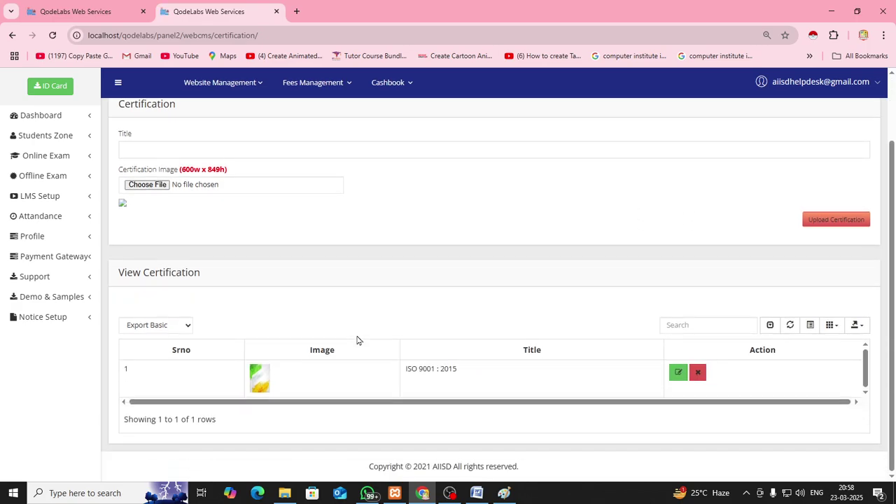
Switch to the public website and open the Our Affiliation page
{"action": "left_click", "coordinate": [106, 13]}
{"action": "mouse_move", "coordinate": [320, 97]}
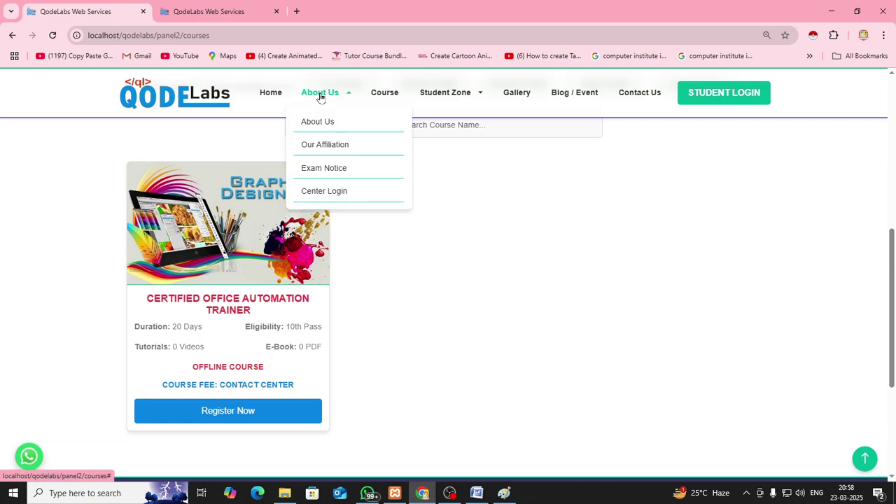
{"action": "left_click", "coordinate": [328, 147]}
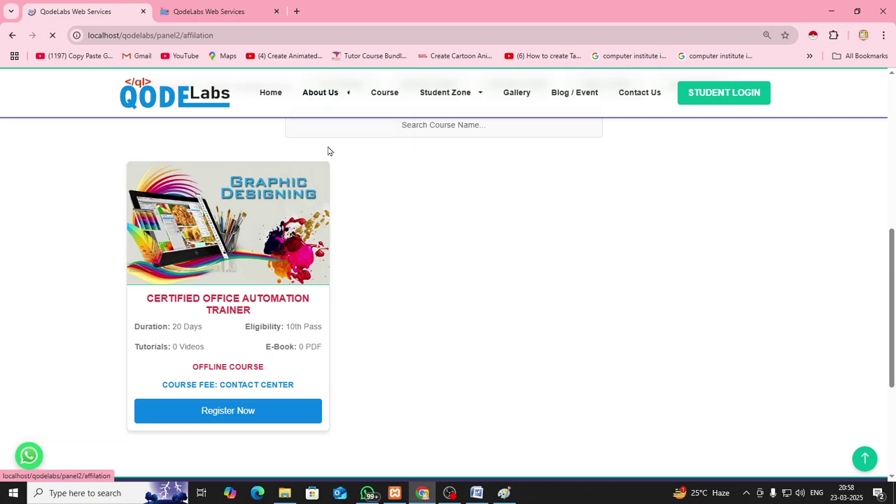
{"action": "scroll", "coordinate": [273, 246], "scroll_direction": "down", "scroll_amount": 3}
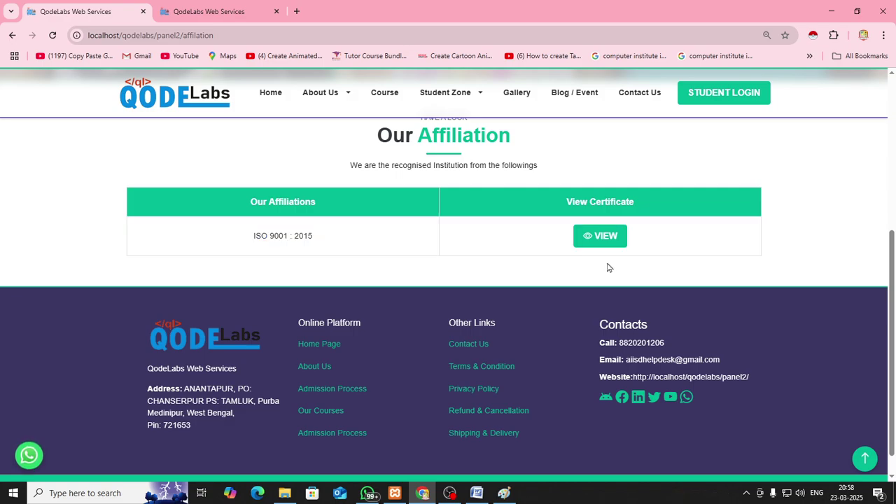
View the ISO 9001 : 2015 certificate image on the affiliation page, then close it
{"action": "left_click", "coordinate": [606, 238]}
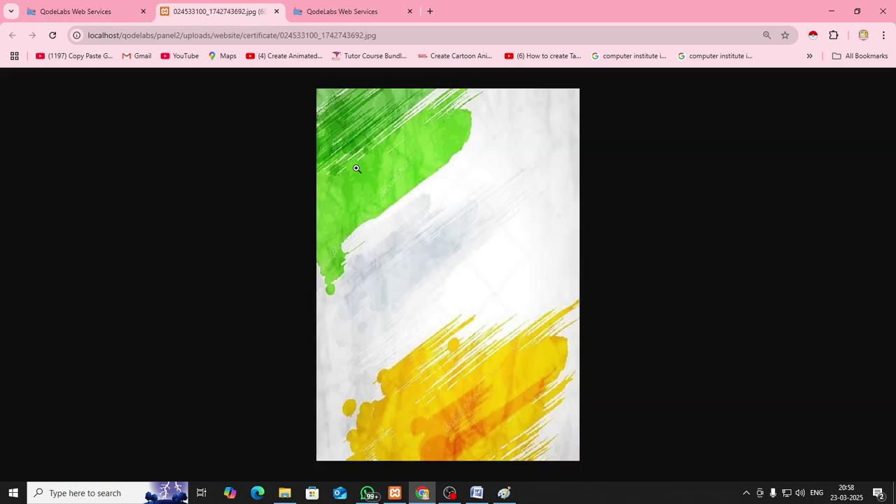
{"action": "left_click", "coordinate": [276, 12]}
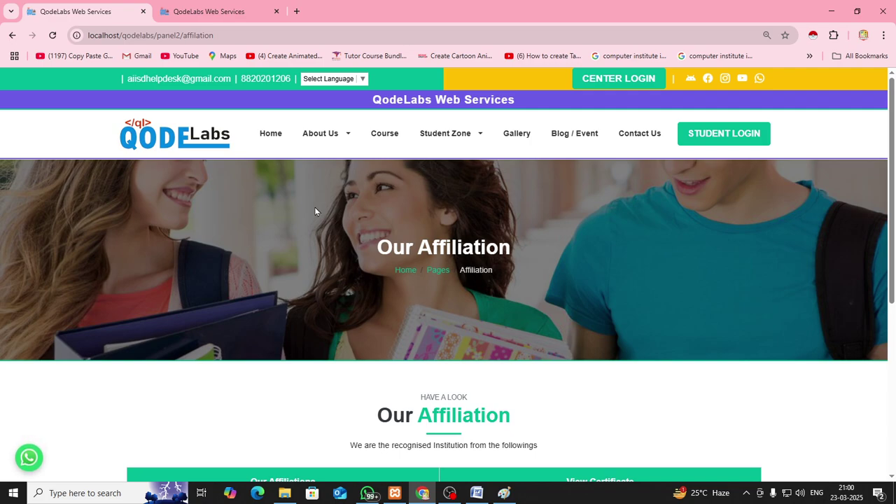
{"action": "mouse_move", "coordinate": [466, 142]}
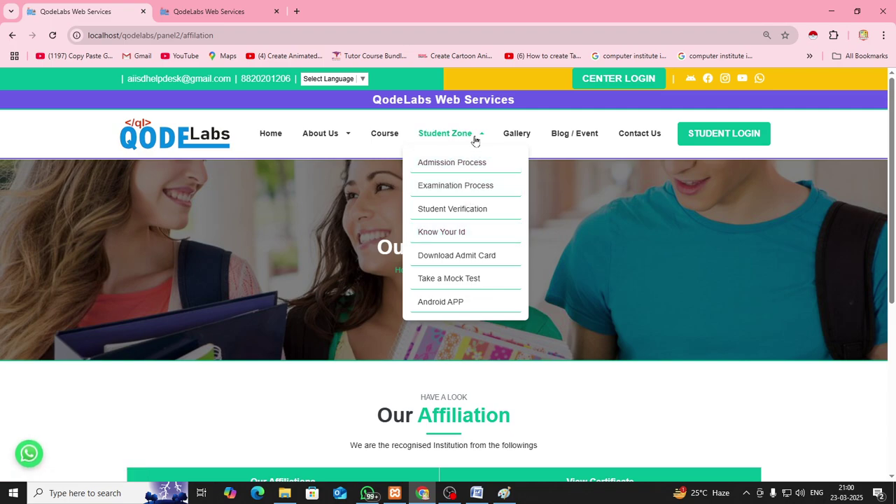
Search Know Your ID using the student's saved mobile number and date of birth
{"action": "left_click", "coordinate": [461, 238]}
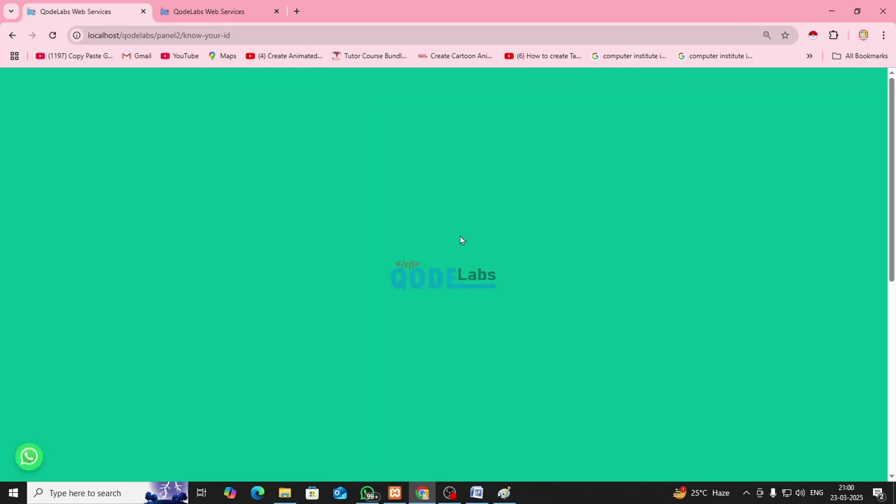
{"action": "scroll", "coordinate": [404, 282], "scroll_direction": "down", "scroll_amount": 3}
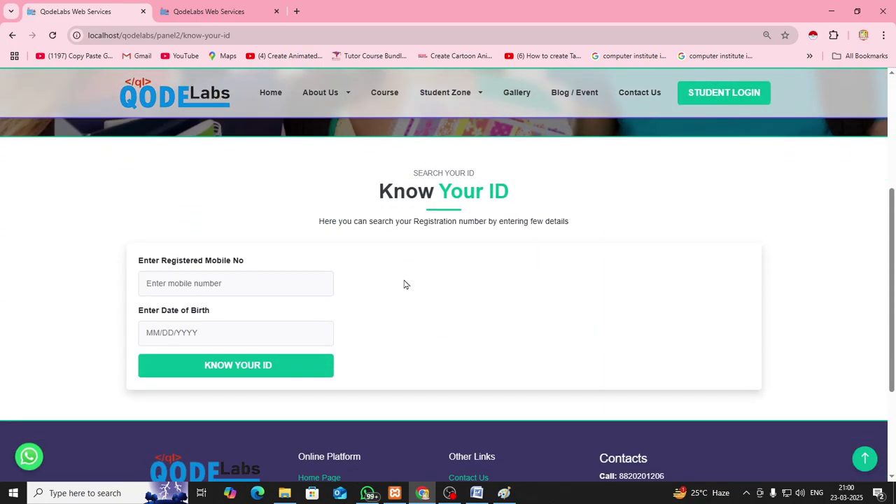
{"action": "left_click", "coordinate": [245, 290]}
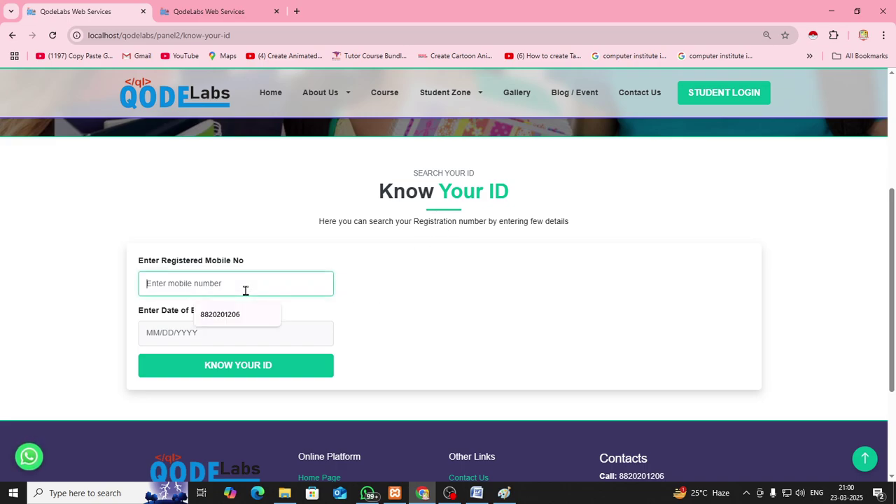
{"action": "left_click", "coordinate": [220, 314]}
{"action": "left_click", "coordinate": [229, 332]}
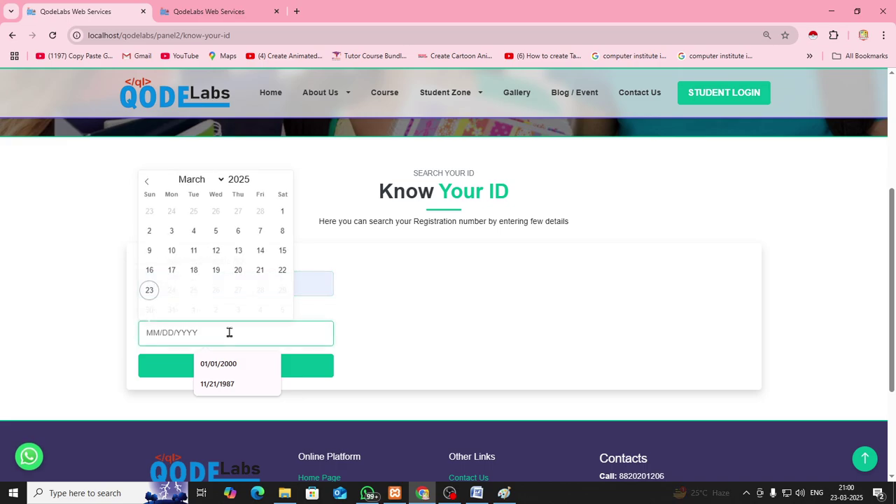
{"action": "left_click", "coordinate": [229, 384]}
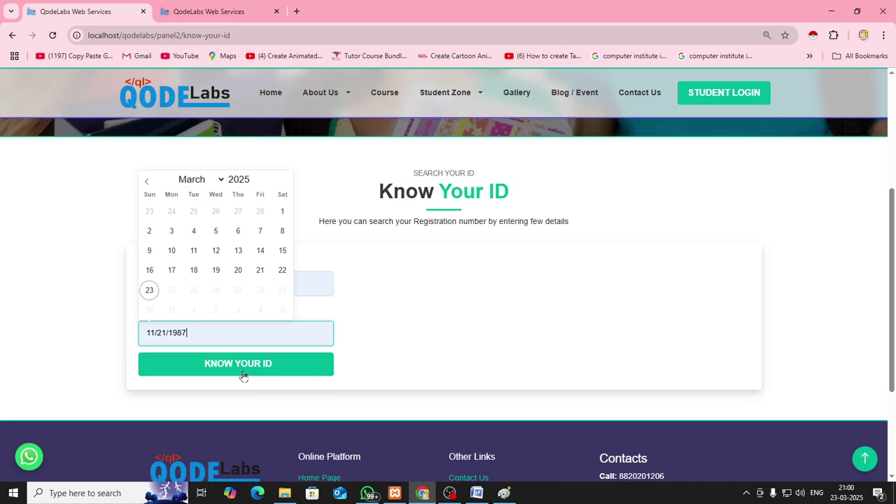
{"action": "left_click", "coordinate": [242, 374]}
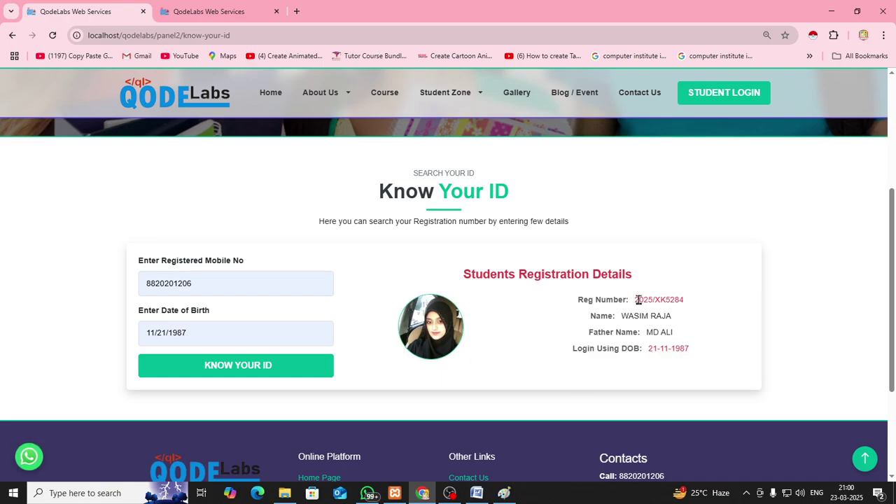
Copy the registration number shown in the search results
{"action": "left_click_drag", "start_coordinate": [635, 299], "coordinate": [688, 304]}
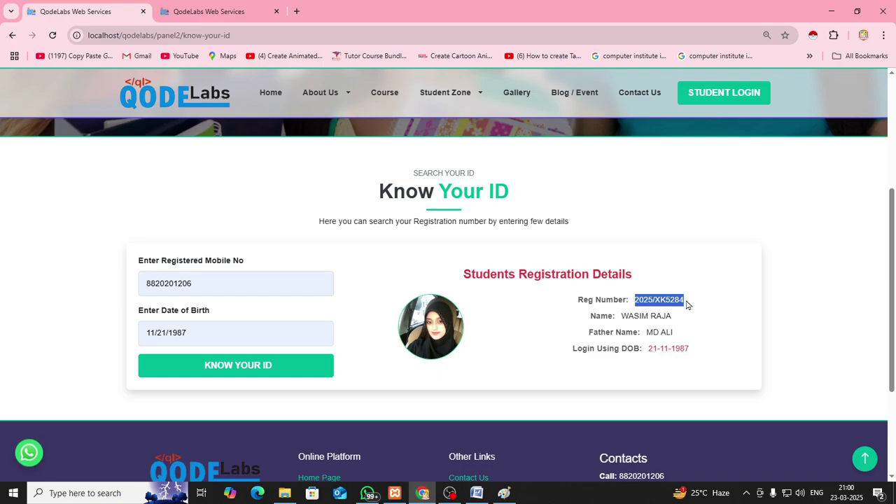
{"action": "right_click", "coordinate": [674, 301]}
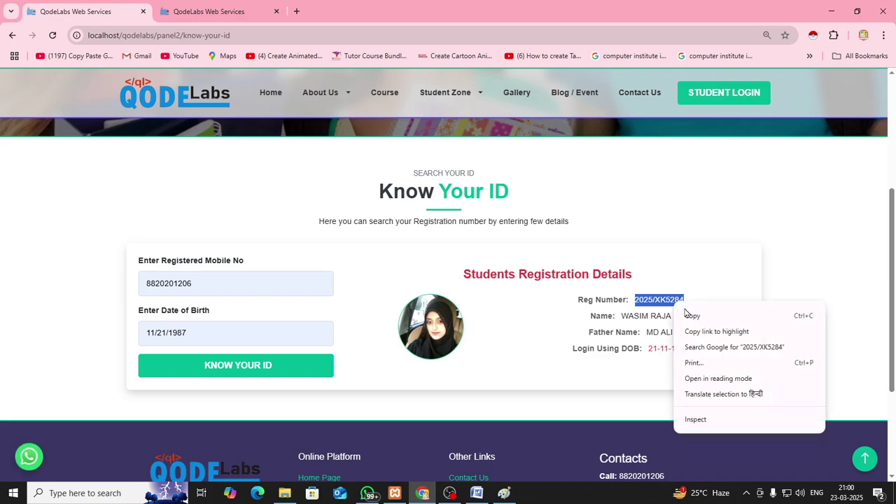
{"action": "left_click", "coordinate": [688, 317]}
{"action": "left_click", "coordinate": [706, 289]}
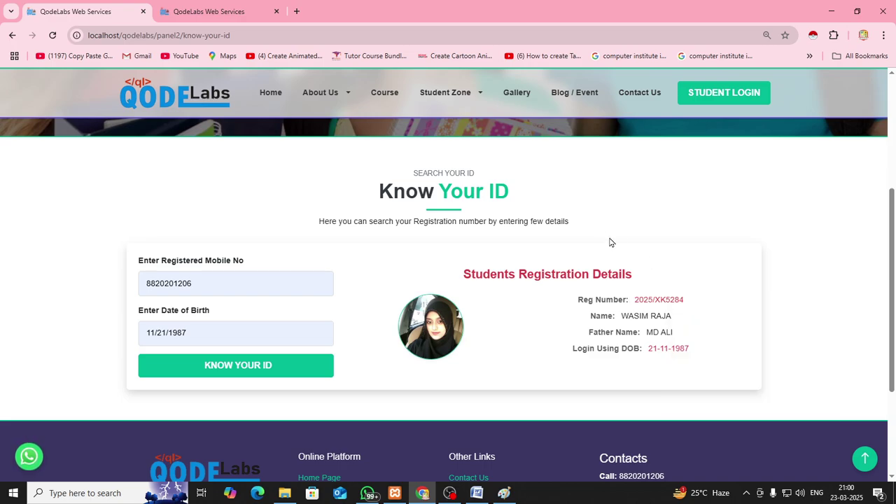
{"action": "mouse_move", "coordinate": [468, 102]}
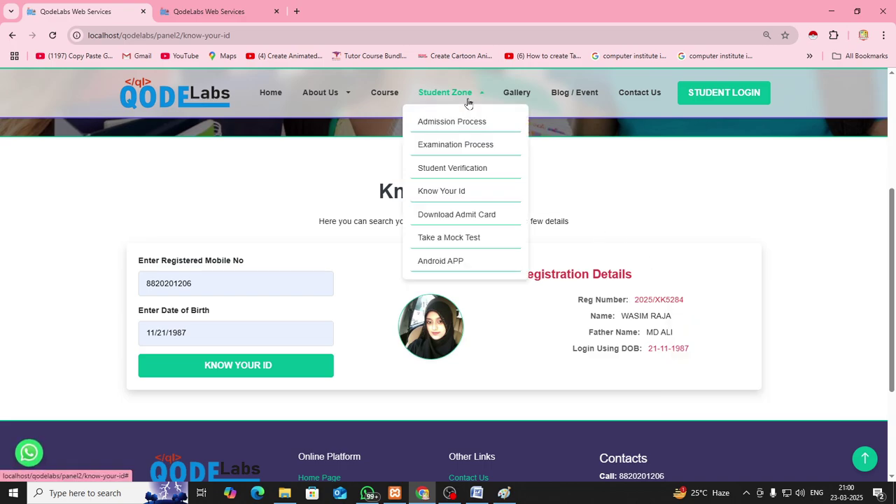
Fetch the admit card by pasting the registration number and picking the saved date of birth
{"action": "left_click", "coordinate": [460, 217]}
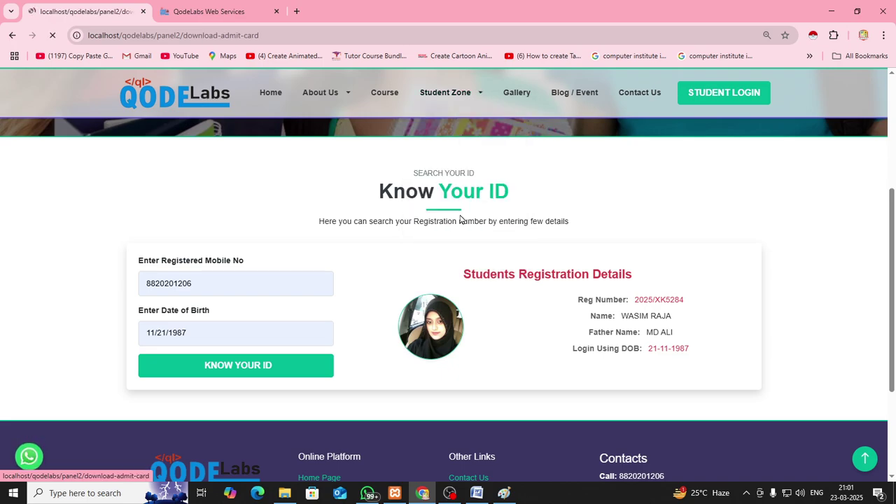
{"action": "scroll", "coordinate": [291, 259], "scroll_direction": "down", "scroll_amount": 3}
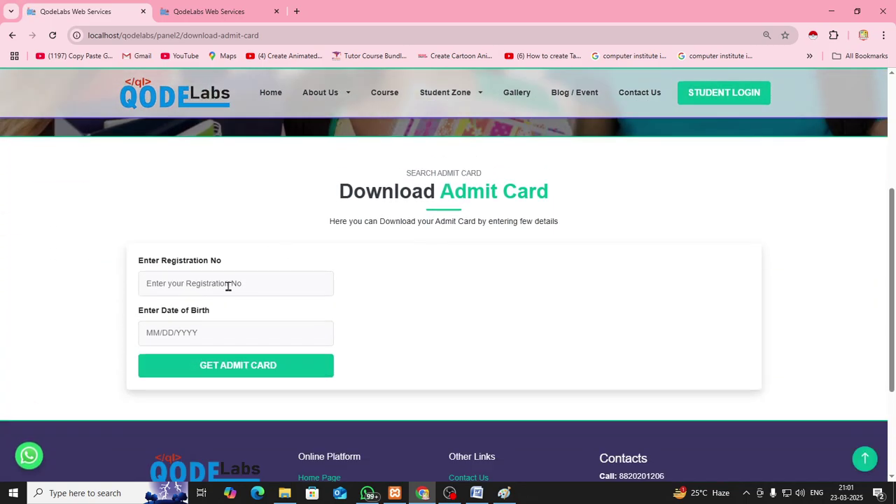
{"action": "left_click", "coordinate": [227, 285]}
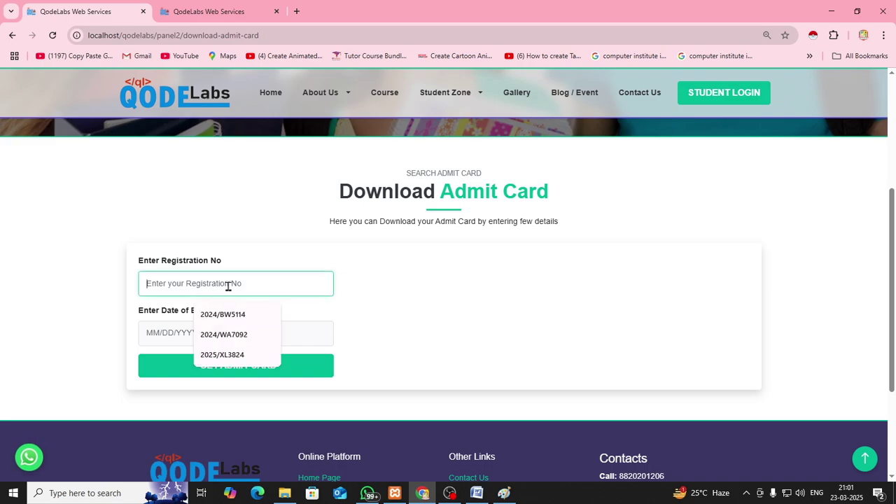
{"action": "key", "text": "ctrl+v"}
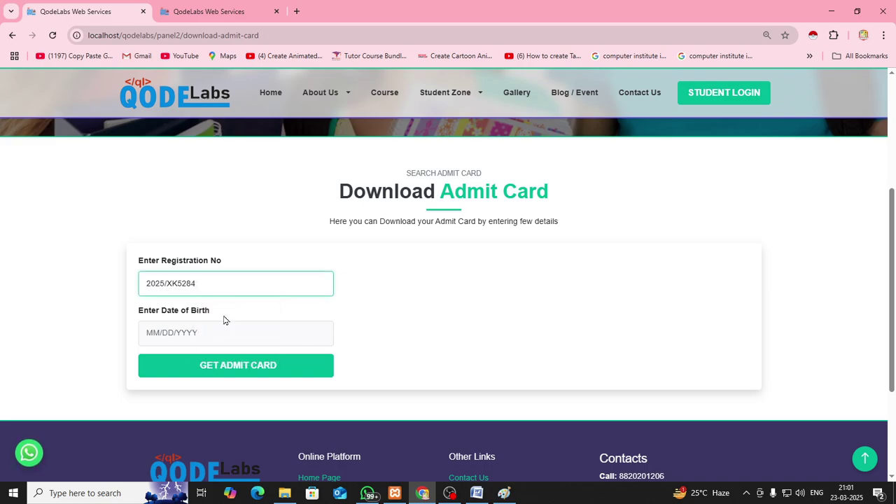
{"action": "left_click", "coordinate": [219, 330]}
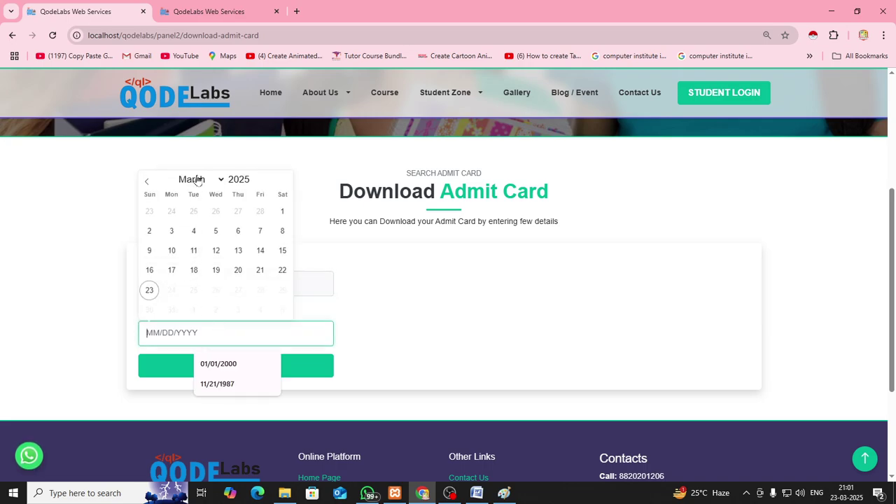
{"action": "left_click", "coordinate": [219, 383]}
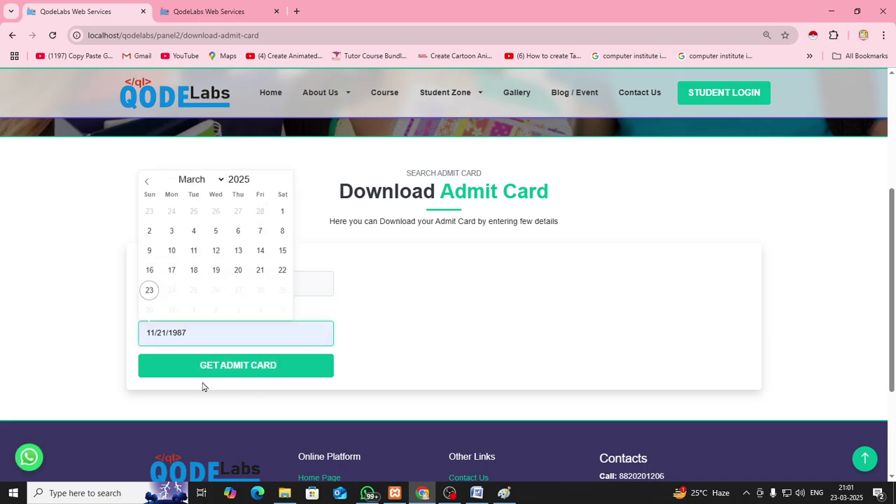
{"action": "left_click", "coordinate": [222, 372]}
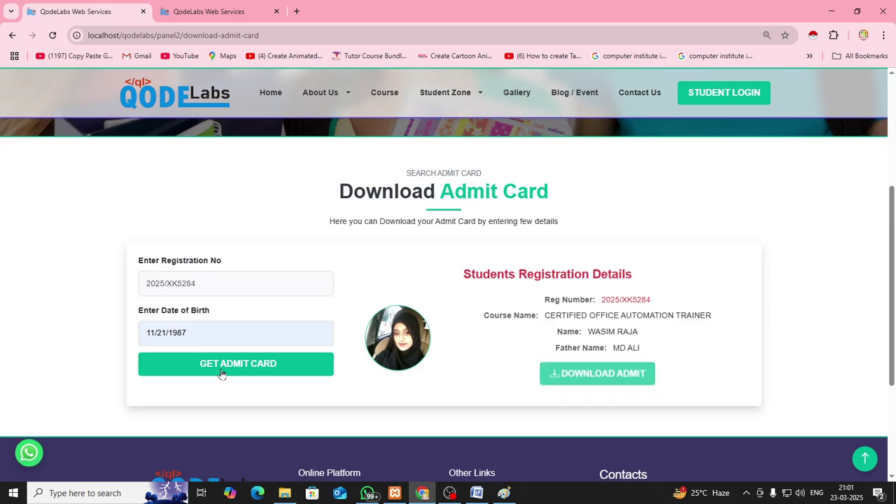
Open the Student Digitized Admit Card PDF, check it, and close its tab
{"action": "left_click", "coordinate": [589, 376]}
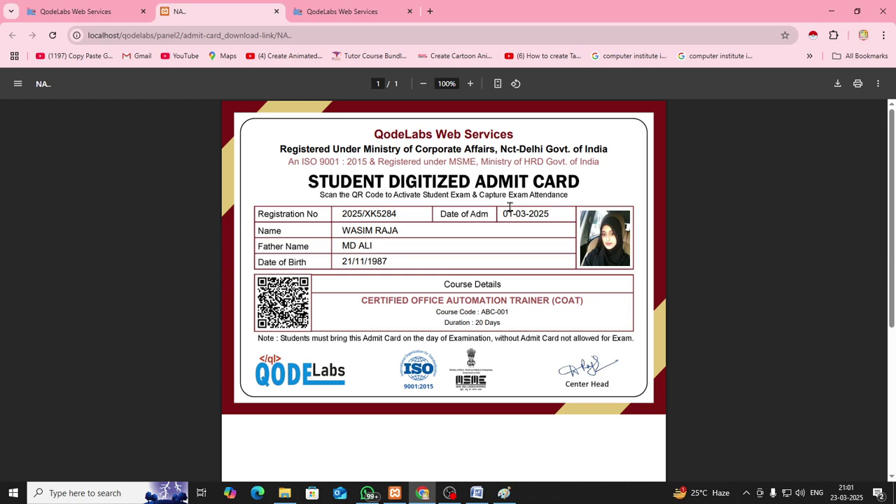
{"action": "key", "text": "ctrl+w"}
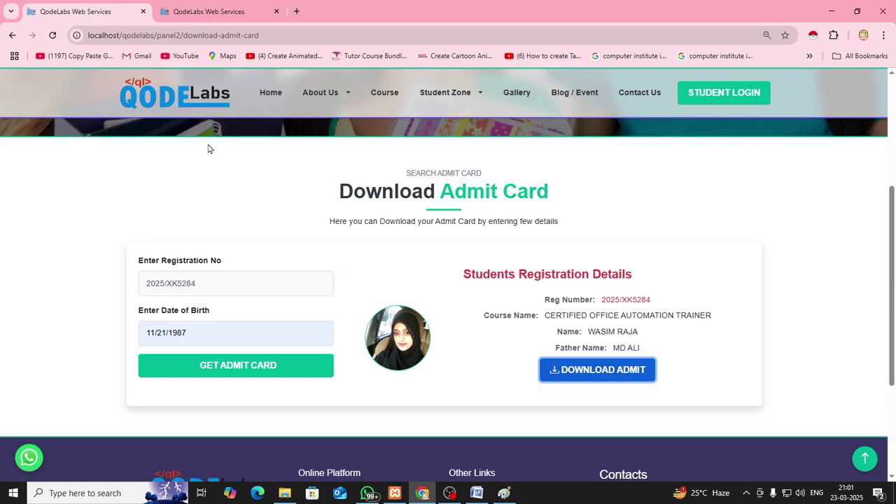
{"action": "left_click", "coordinate": [472, 104]}
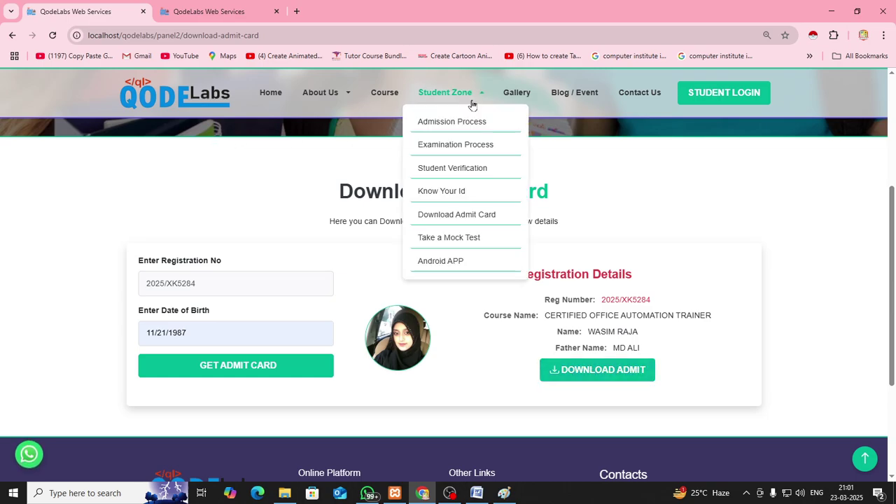
Paste the copied registration number into Student Verification and review the returned student record
{"action": "left_click", "coordinate": [453, 169]}
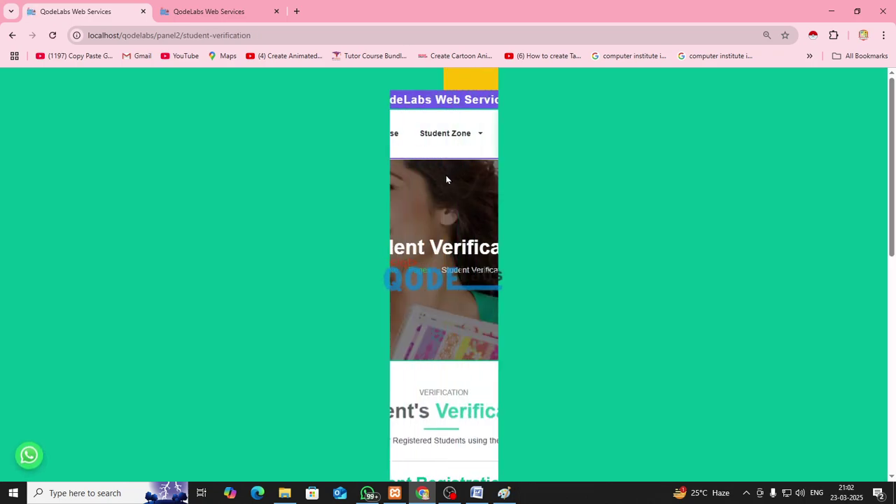
{"action": "scroll", "coordinate": [395, 219], "scroll_direction": "down", "scroll_amount": 4}
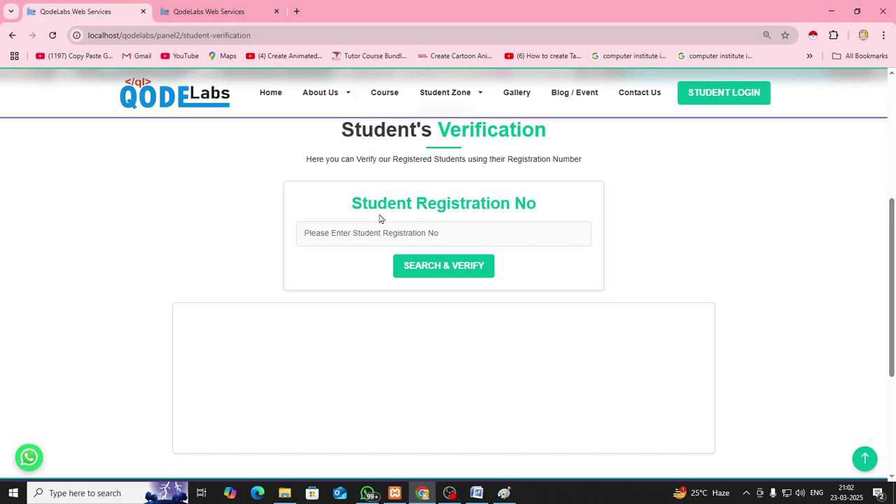
{"action": "left_click", "coordinate": [416, 238]}
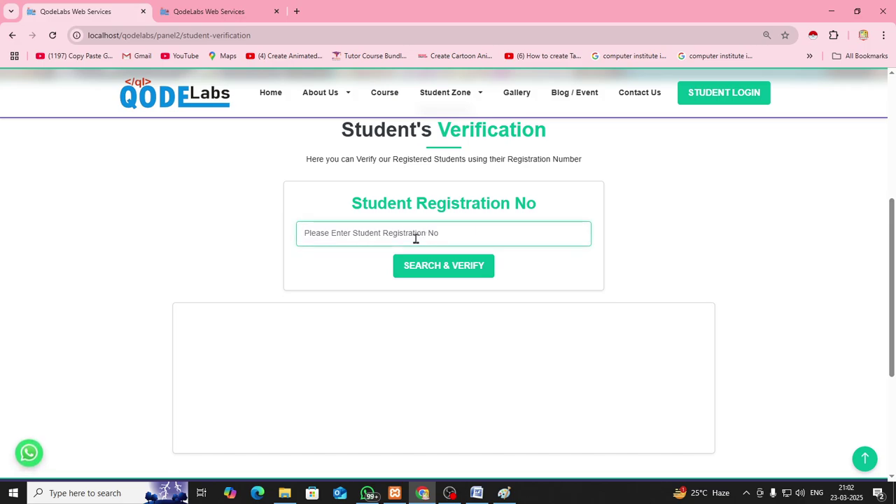
{"action": "key", "text": "ctrl+v"}
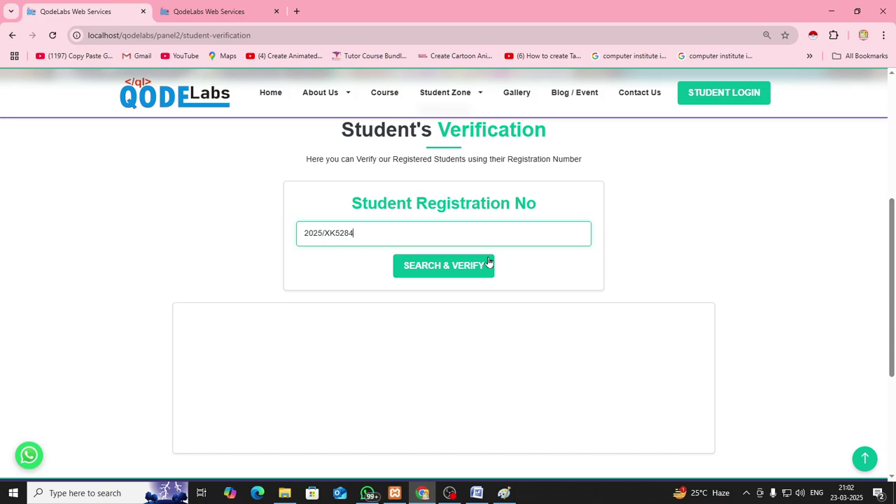
{"action": "left_click", "coordinate": [451, 268]}
{"action": "scroll", "coordinate": [451, 269], "scroll_direction": "down", "scroll_amount": 2}
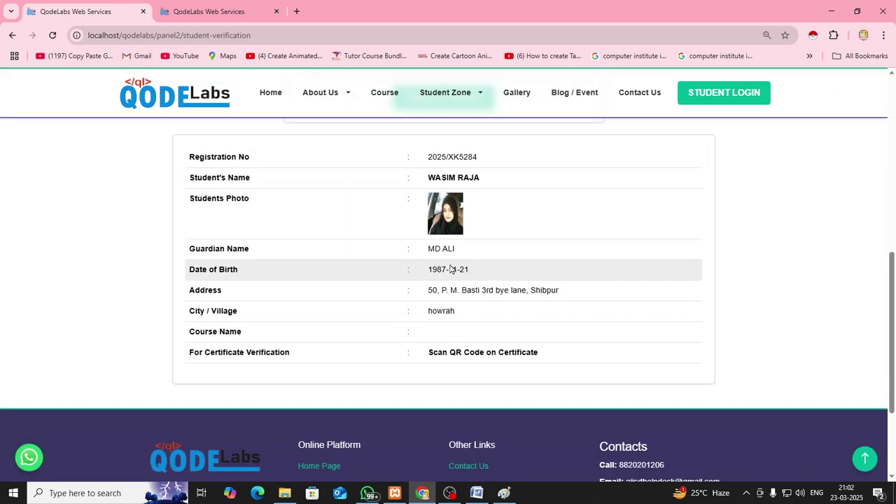